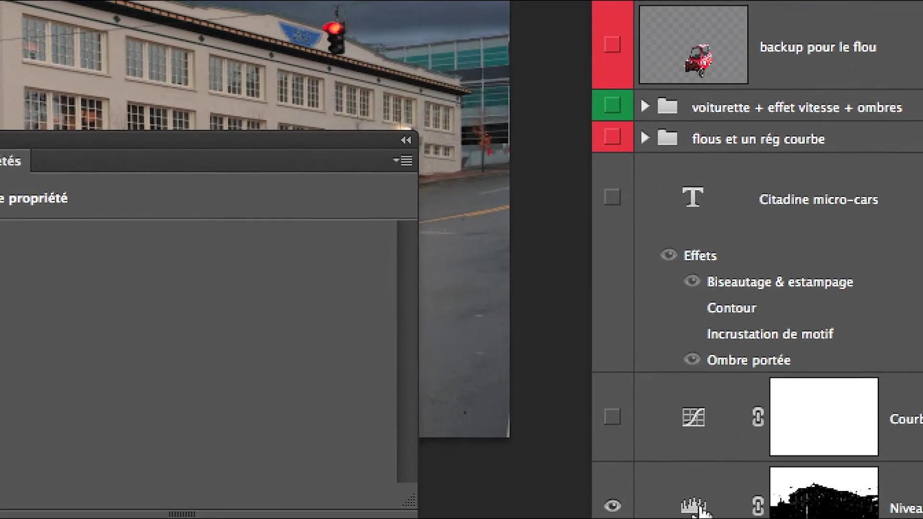
- Select the Niveaux 2 adjustment layer, turn on the Courbes 5 layer, and move the floating adjustment settings off the image
{"action": "left_click", "coordinate": [894, 459]}
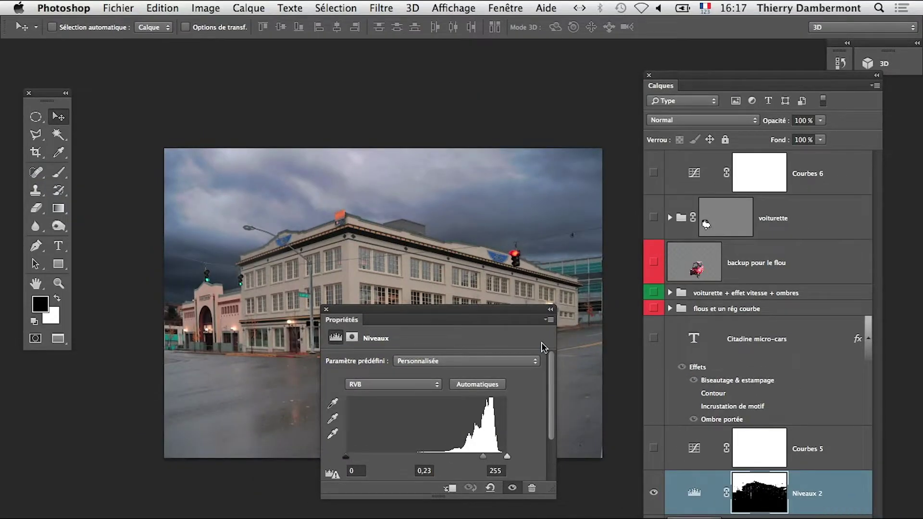
{"action": "left_click_drag", "start_coordinate": [476, 313], "coordinate": [484, 397]}
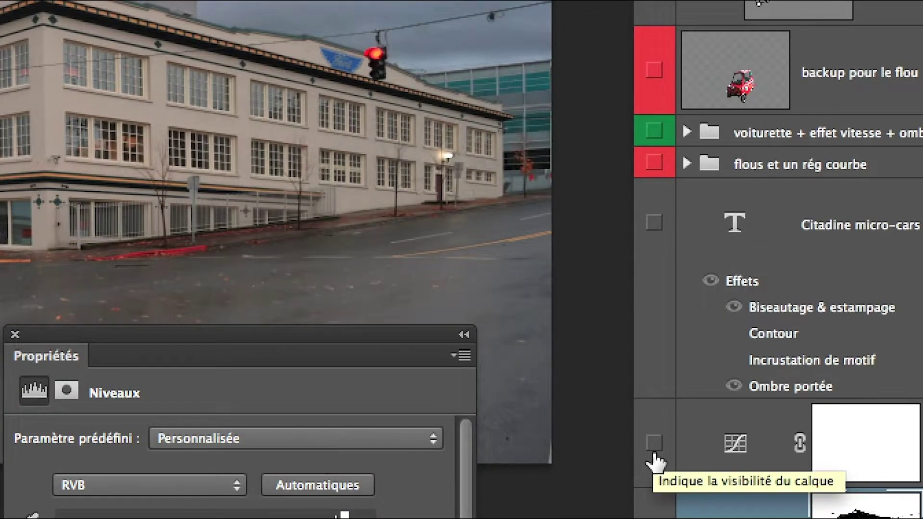
{"action": "left_click", "coordinate": [655, 447]}
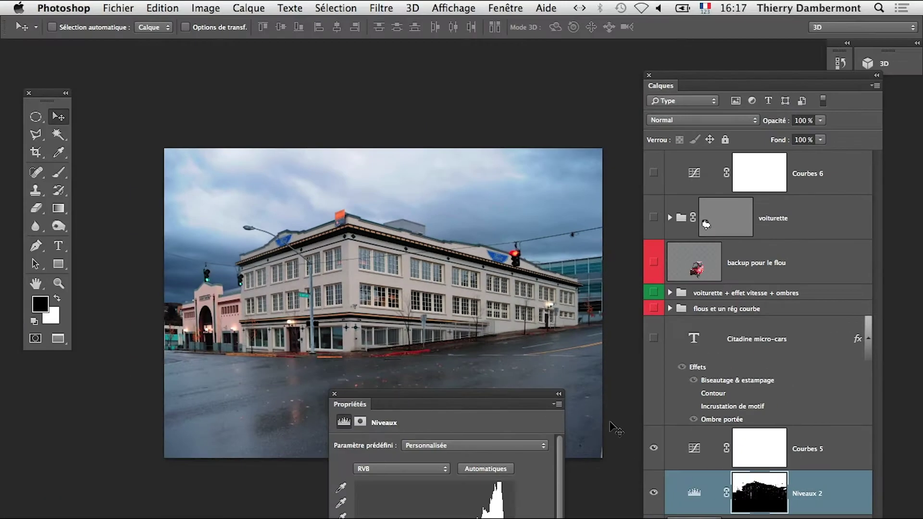
{"action": "scroll", "coordinate": [398, 284], "scroll_direction": "up", "scroll_amount": 2}
{"action": "left_click_drag", "start_coordinate": [473, 394], "coordinate": [312, 502]}
- Compare the image with and without the Courbes 5 adjustment, leaving the layer visible
{"action": "left_click", "coordinate": [654, 449]}
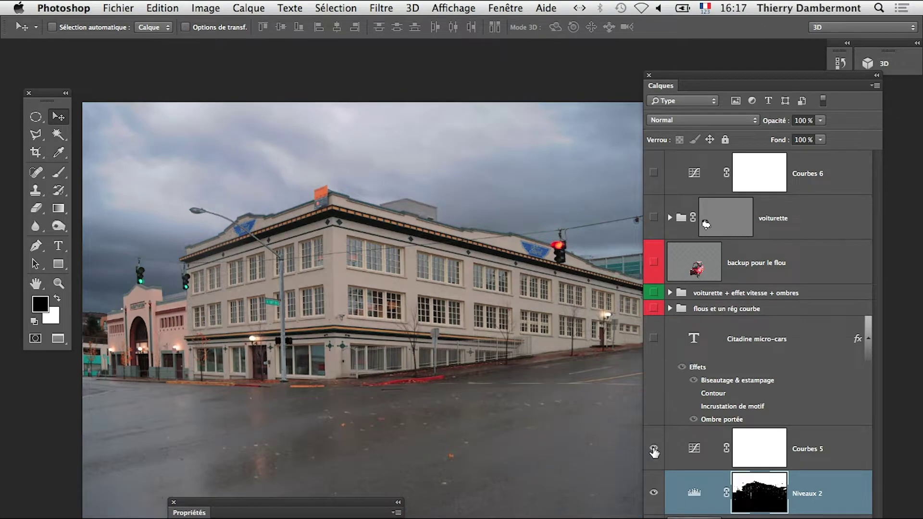
{"action": "left_click", "coordinate": [654, 449]}
{"action": "left_click", "coordinate": [654, 449]}
{"action": "left_click", "coordinate": [654, 449]}
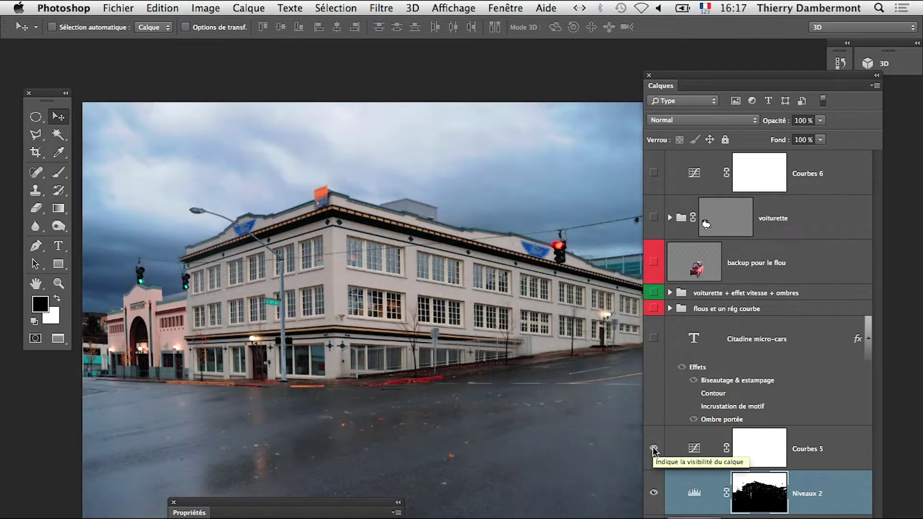
{"action": "left_click", "coordinate": [653, 449]}
{"action": "left_click", "coordinate": [653, 449]}
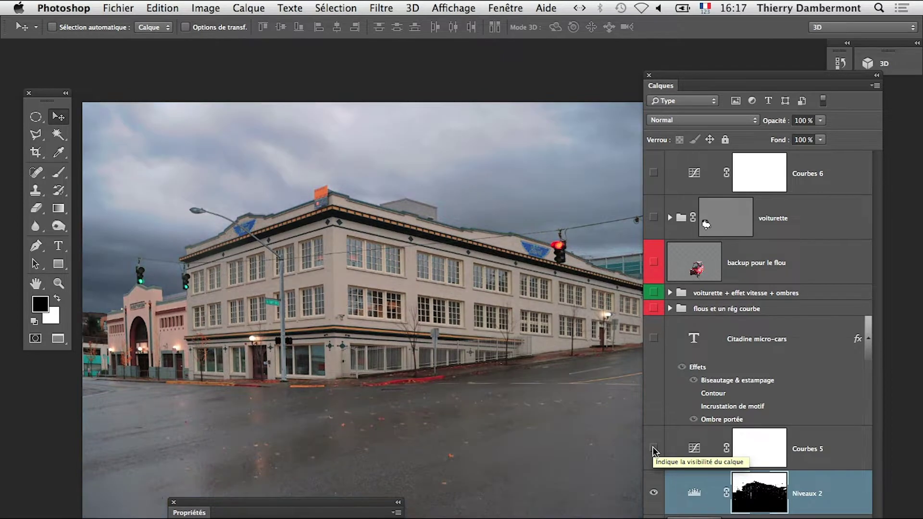
{"action": "left_click", "coordinate": [653, 449]}
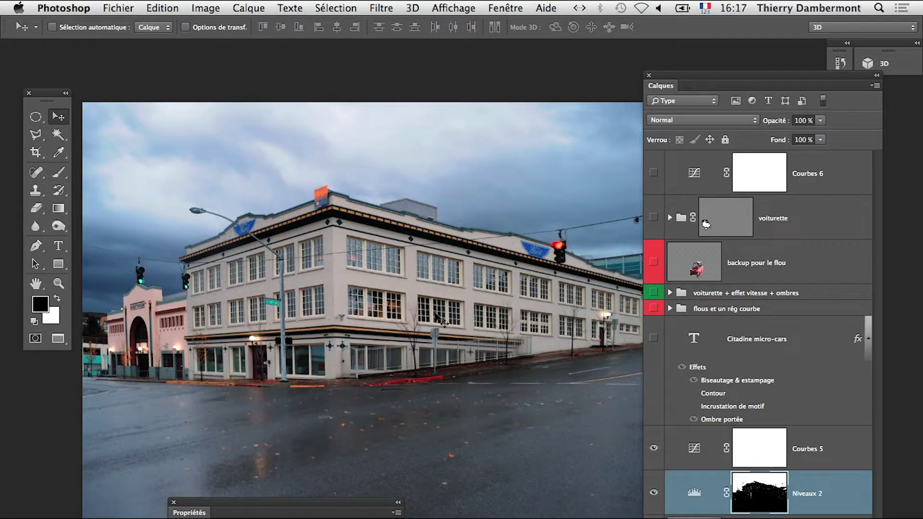
- Show the Citadine micro-cars text layer and display the list of available layer styles
{"action": "left_click", "coordinate": [654, 338]}
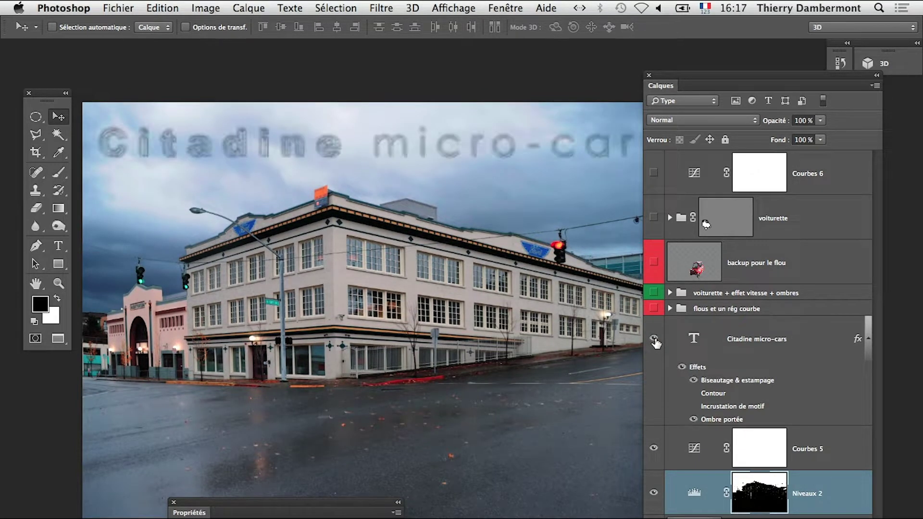
{"action": "left_click", "coordinate": [380, 134]}
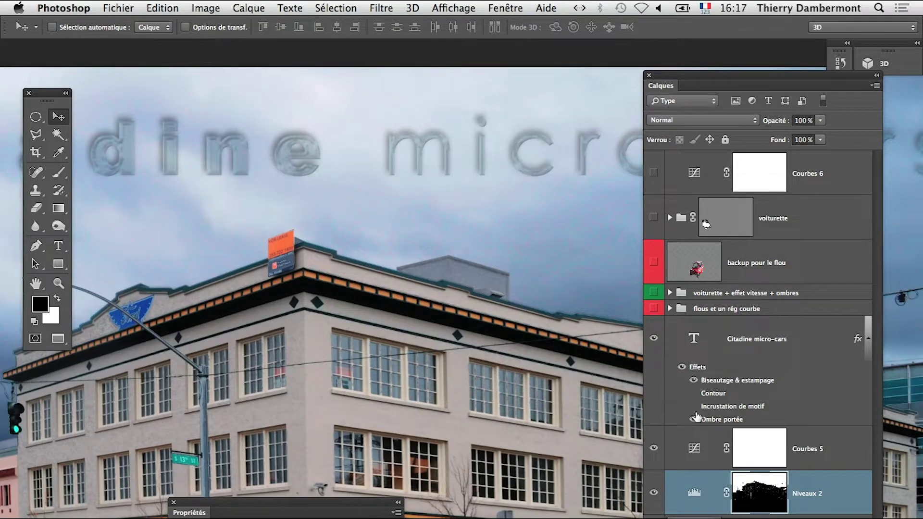
{"action": "left_click", "coordinate": [506, 8]}
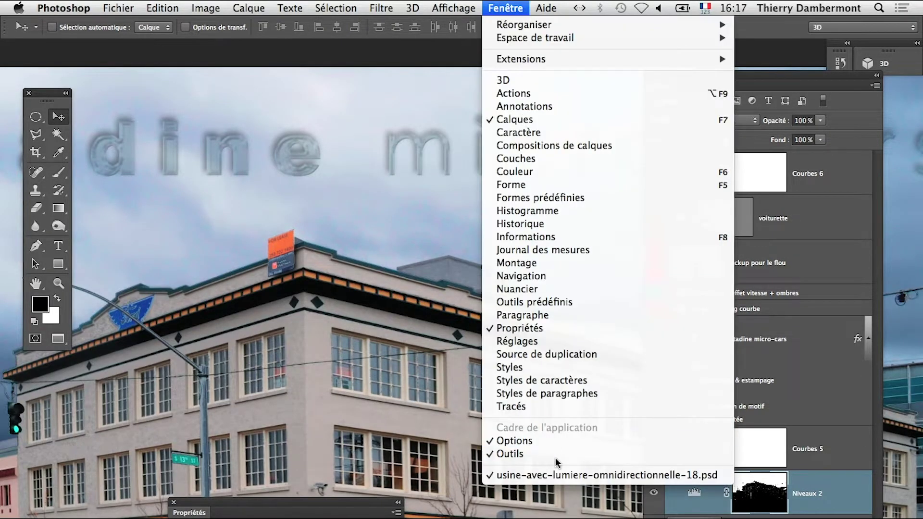
{"action": "left_click", "coordinate": [600, 374]}
- Set the fill opacity of the Citadine micro-cars text layer to 0%, close the styles list, and inspect the lettering
{"action": "left_click", "coordinate": [722, 344]}
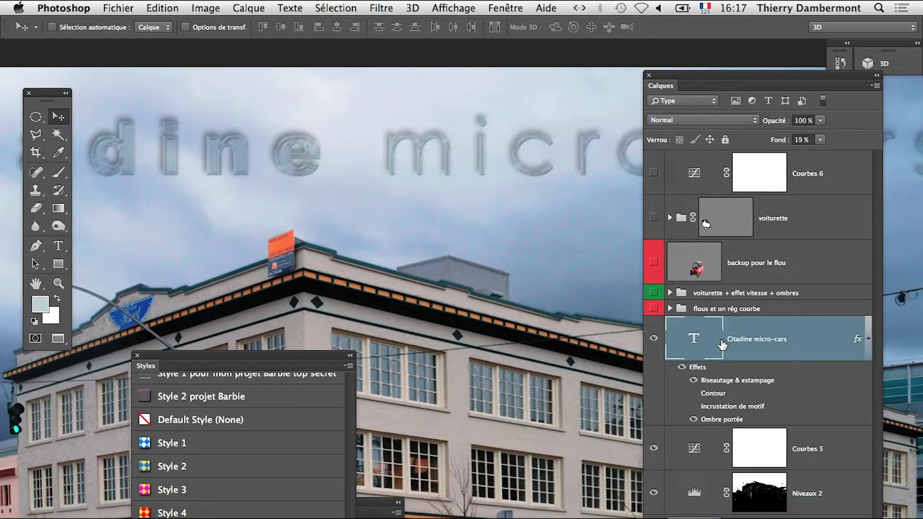
{"action": "key", "text": "shift+0"}
{"action": "key", "text": "shift+0"}
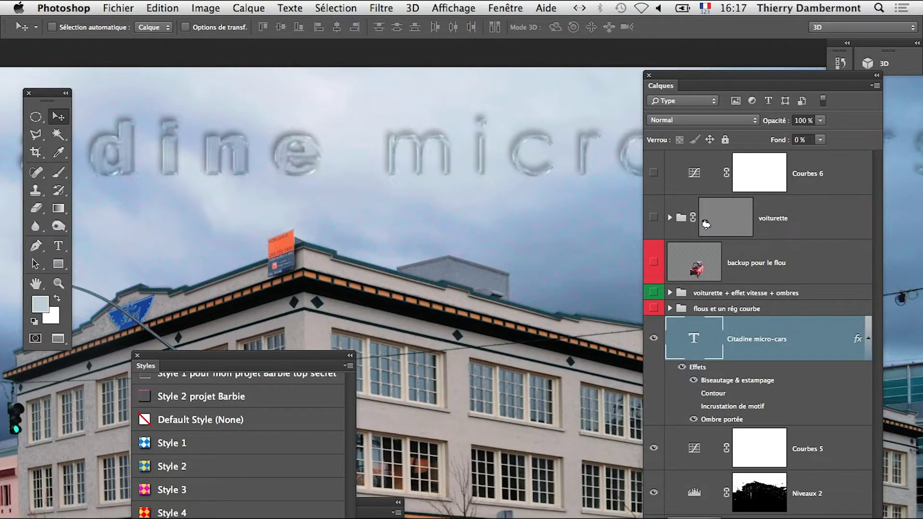
{"action": "left_click", "coordinate": [138, 355]}
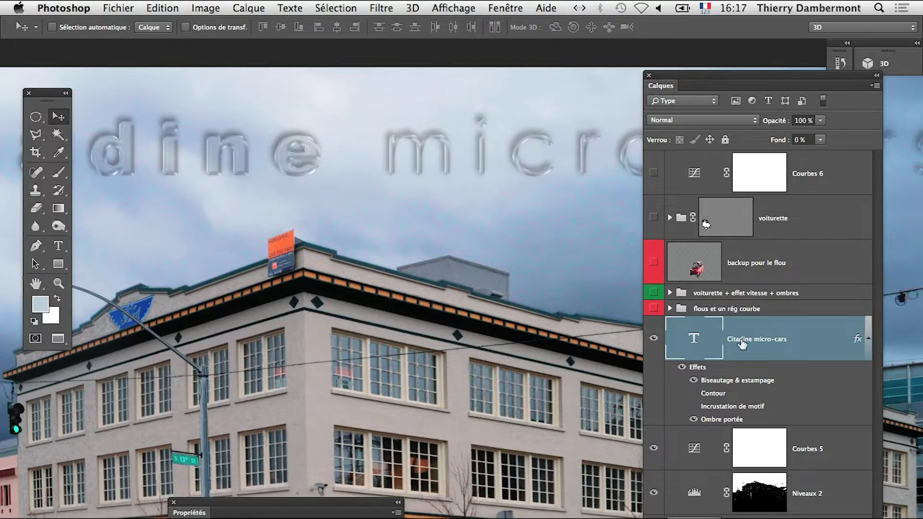
{"action": "left_click", "coordinate": [436, 339], "text": "alt"}
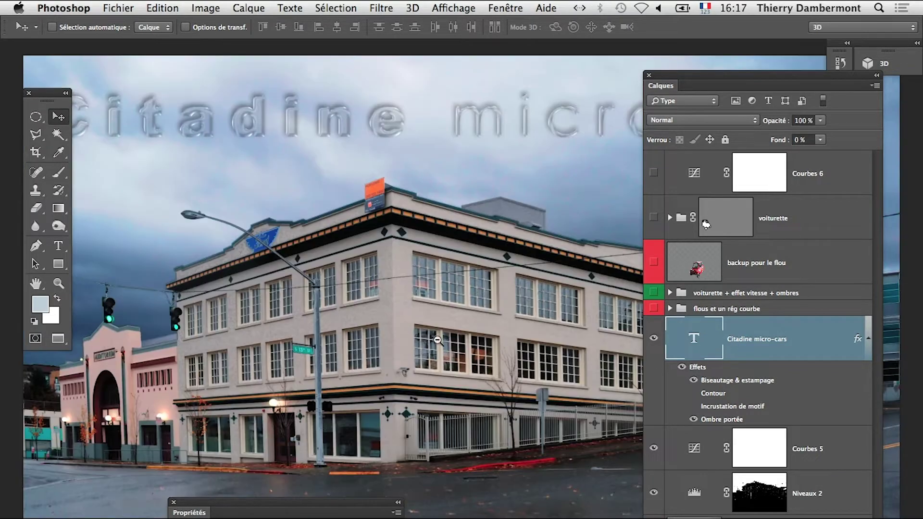
{"action": "left_click", "coordinate": [251, 161], "text": "alt"}
{"action": "left_click", "coordinate": [243, 142]}
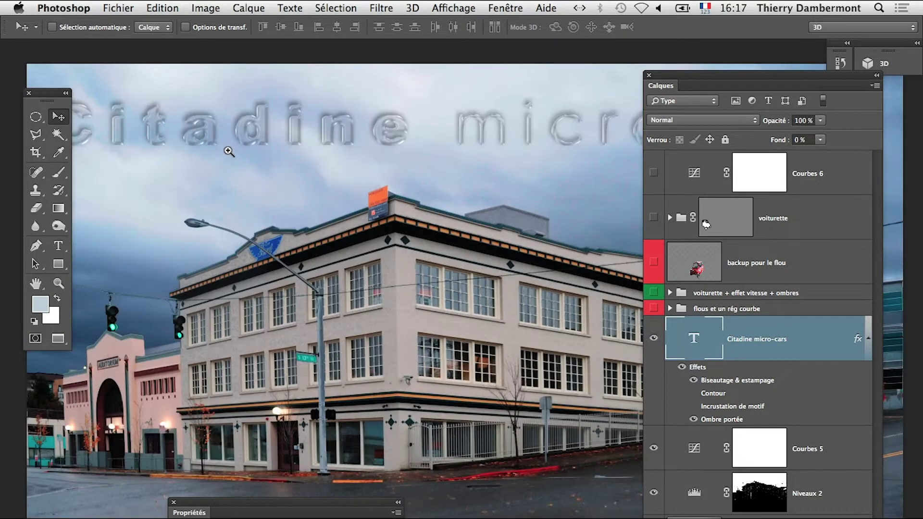
{"action": "left_click", "coordinate": [228, 151]}
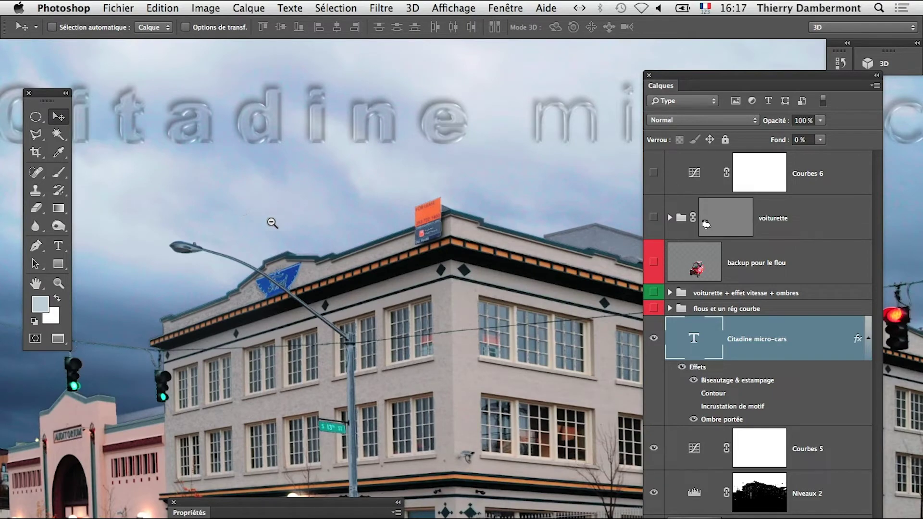
{"action": "left_click", "coordinate": [375, 221], "text": "alt"}
{"action": "left_click", "coordinate": [376, 278], "text": "alt"}
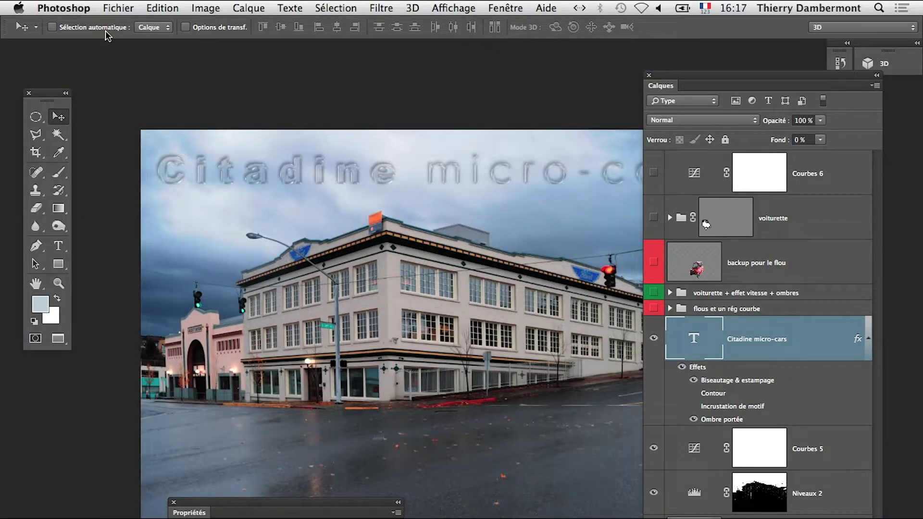
- Save the document as usine-avec-lumiere-omnidirectionnelle-19.psd in Photoshop format with maximum compatibility
{"action": "left_click", "coordinate": [118, 7]}
{"action": "left_click", "coordinate": [185, 161]}
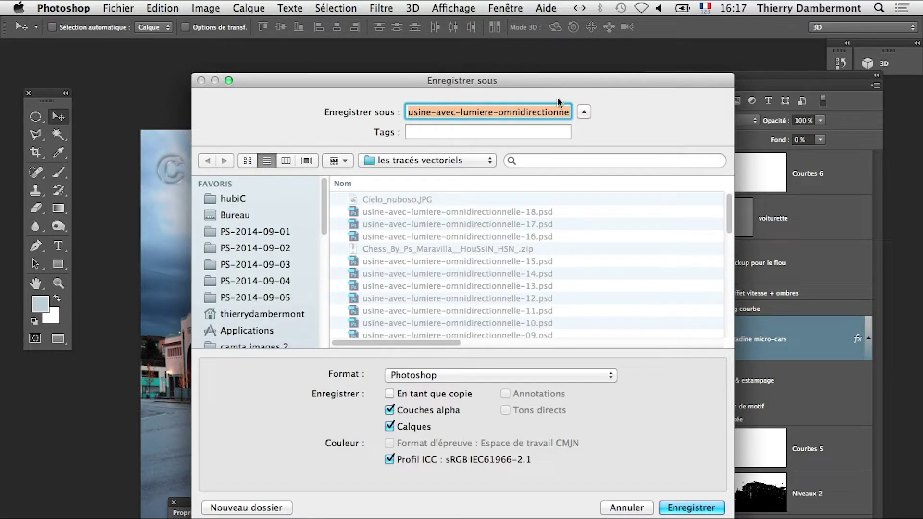
{"action": "left_click", "coordinate": [554, 111]}
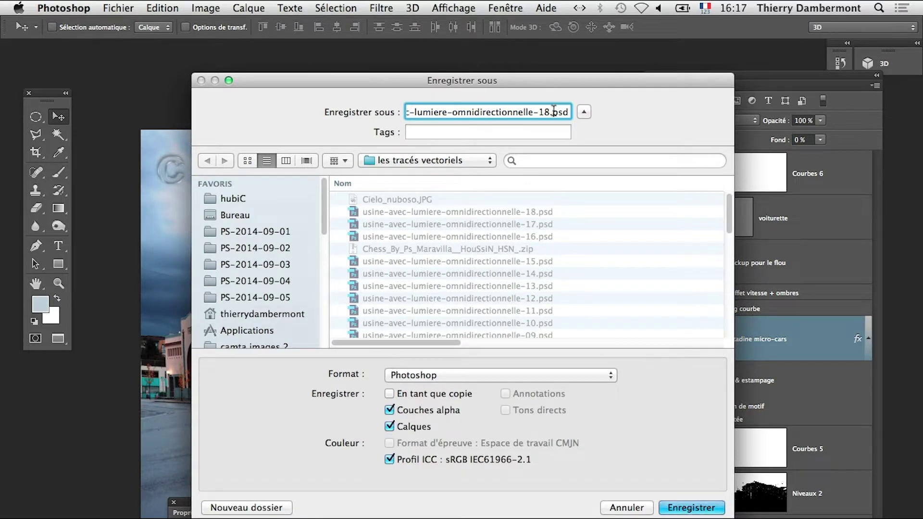
{"action": "left_click_drag", "start_coordinate": [550, 112], "coordinate": [543, 112]}
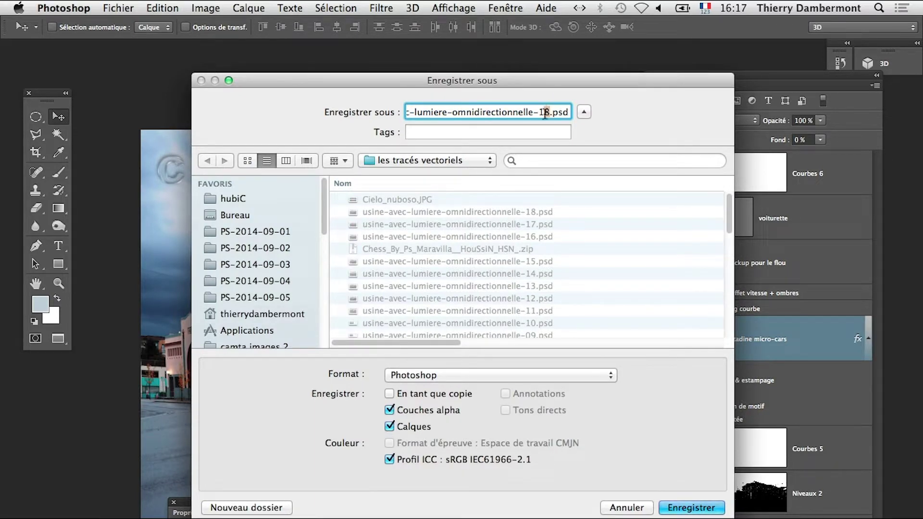
{"action": "type", "text": "9"}
{"action": "left_click", "coordinate": [691, 507]}
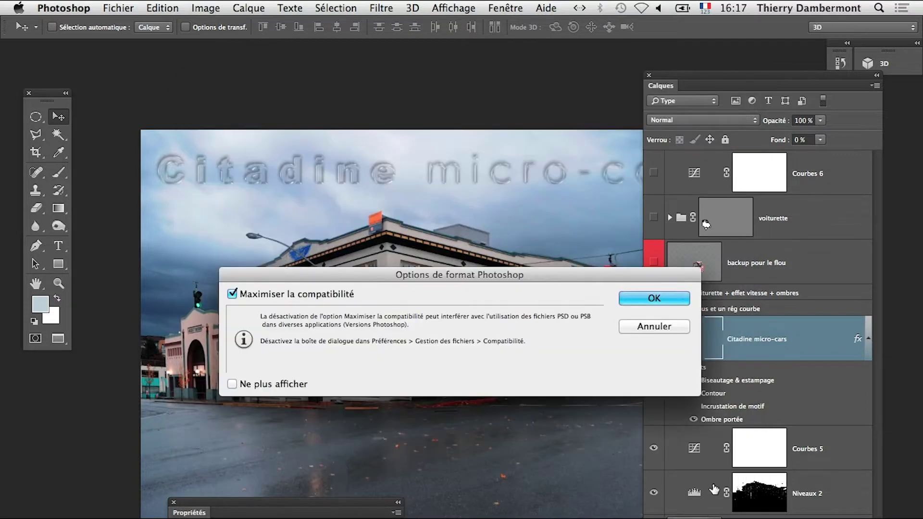
{"action": "key", "text": "Return"}
- Switch to Firefox and browse the image search results for public-domain stormy skies
{"action": "key", "text": "super+Tab"}
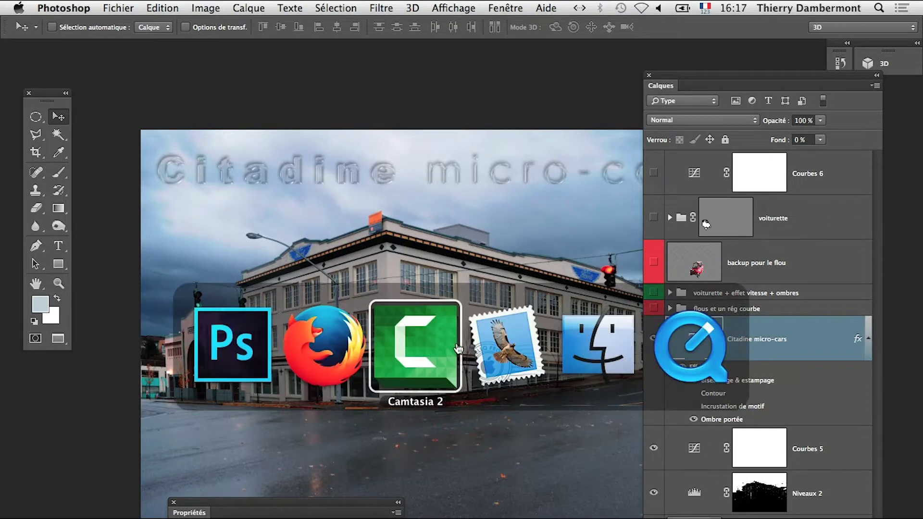
{"action": "left_click", "coordinate": [326, 363]}
{"action": "left_click", "coordinate": [158, 35]}
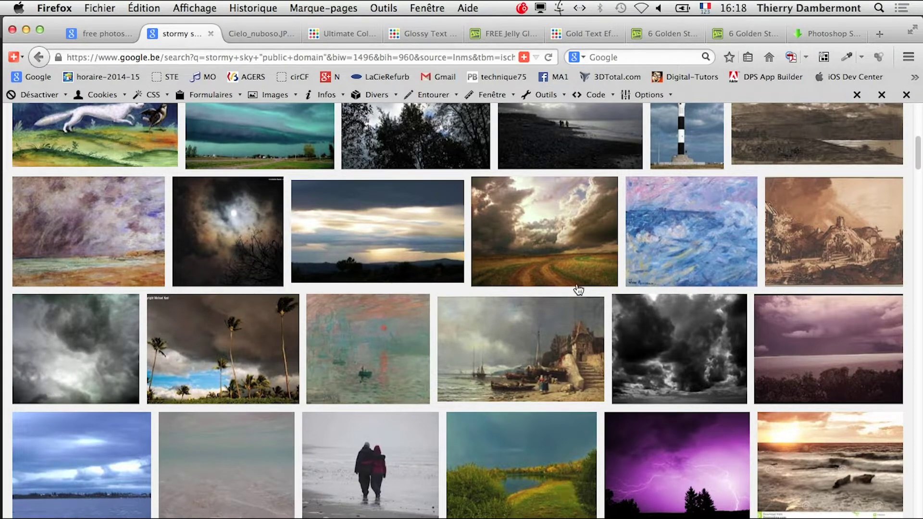
{"action": "scroll", "coordinate": [578, 313], "scroll_direction": "down", "scroll_amount": 10}
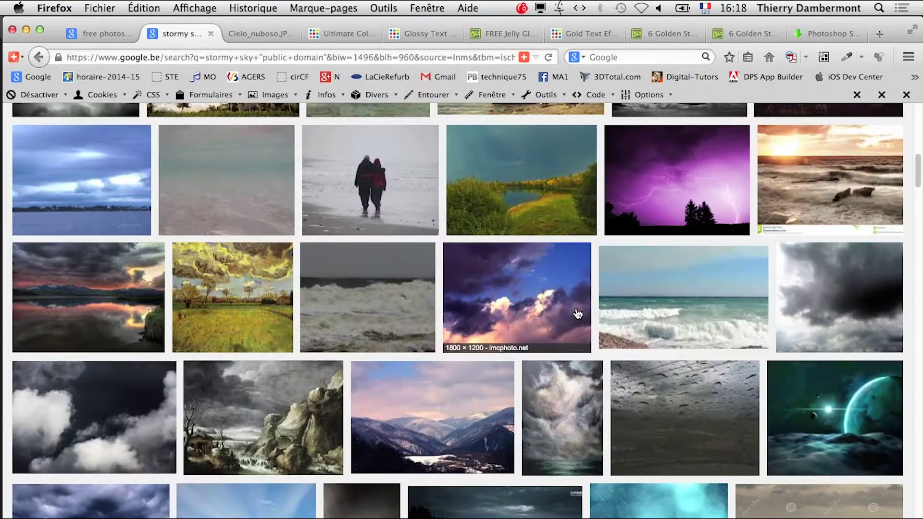
- Open the StormySunset.jpg result with the lake at sunset in a new tab and request its full-size image
{"action": "right_click", "coordinate": [73, 203]}
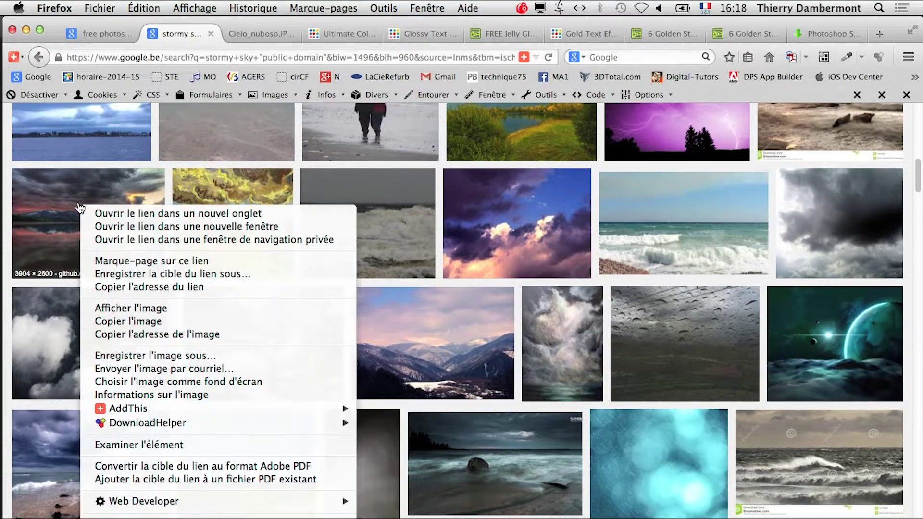
{"action": "left_click", "coordinate": [101, 212]}
{"action": "left_click", "coordinate": [243, 34]}
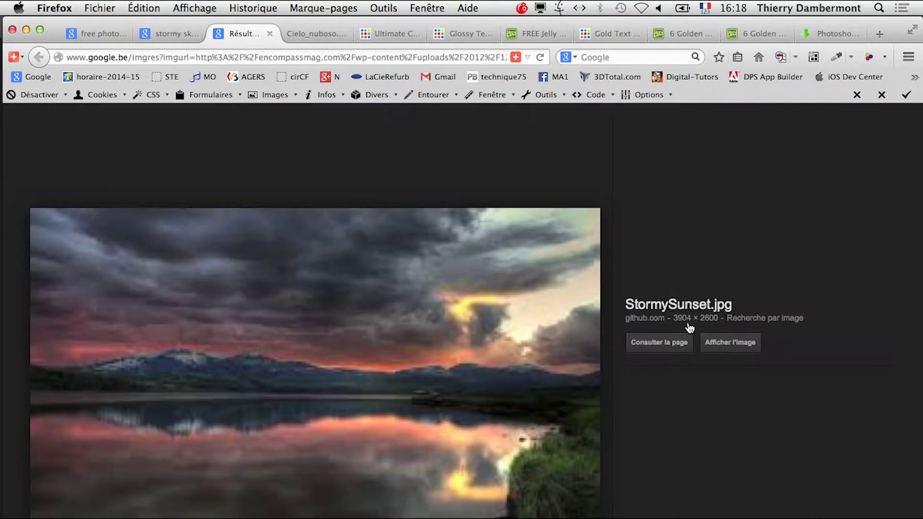
{"action": "left_click", "coordinate": [718, 345]}
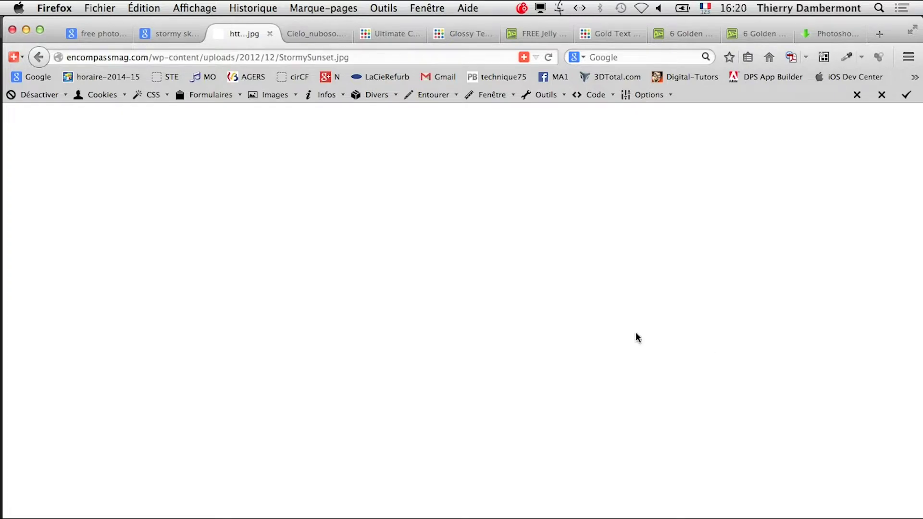
{"action": "key", "text": "super+Tab"}
{"action": "key", "text": "super+Tab"}
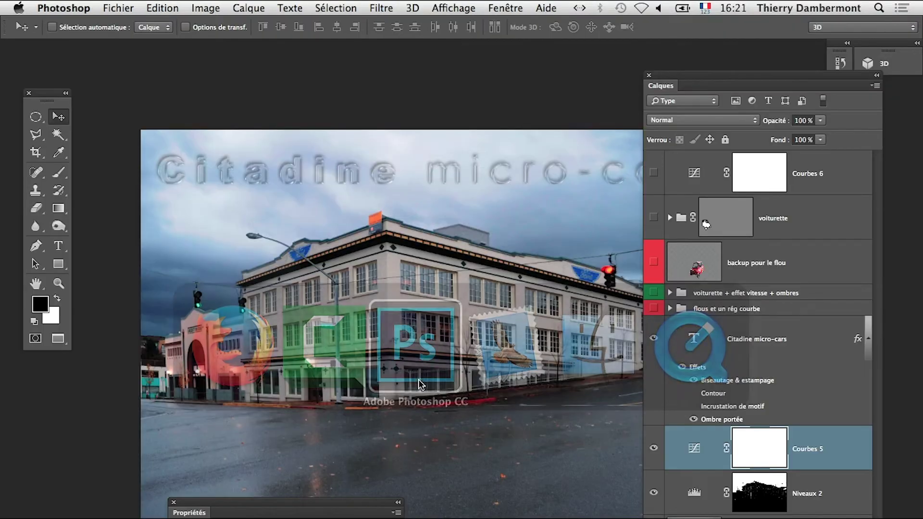
{"action": "key", "text": "super+Tab"}
{"action": "key", "text": "super+Tab"}
{"action": "key", "text": "super+Tab"}
{"action": "key", "text": "super+shift+Tab"}
{"action": "key", "text": "super+shift+Tab"}
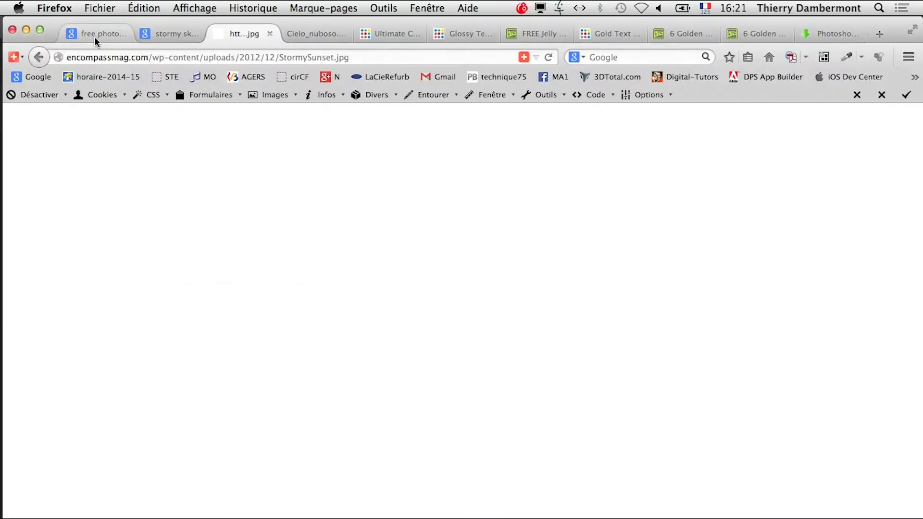
- Return to the StormySunset.jpg result page and search by image for all sizes of the picture
{"action": "left_click", "coordinate": [39, 57]}
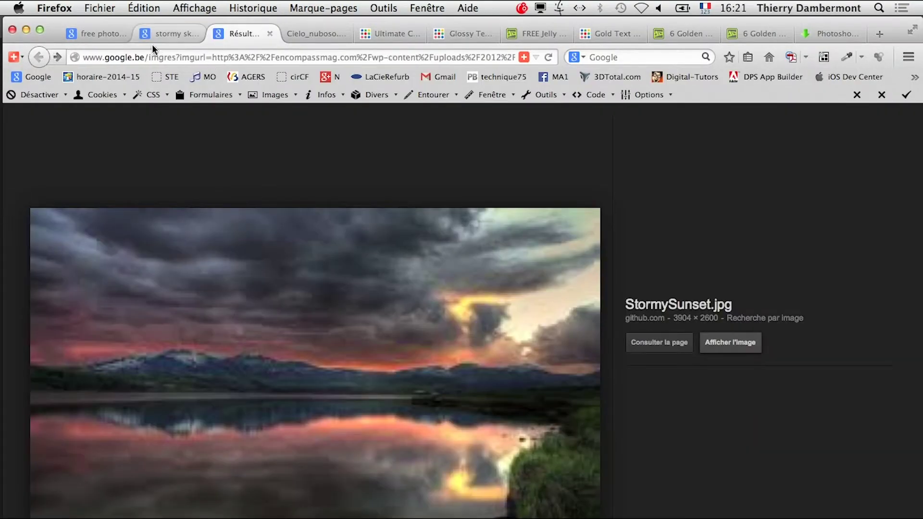
{"action": "left_click", "coordinate": [166, 35]}
{"action": "left_click", "coordinate": [240, 33]}
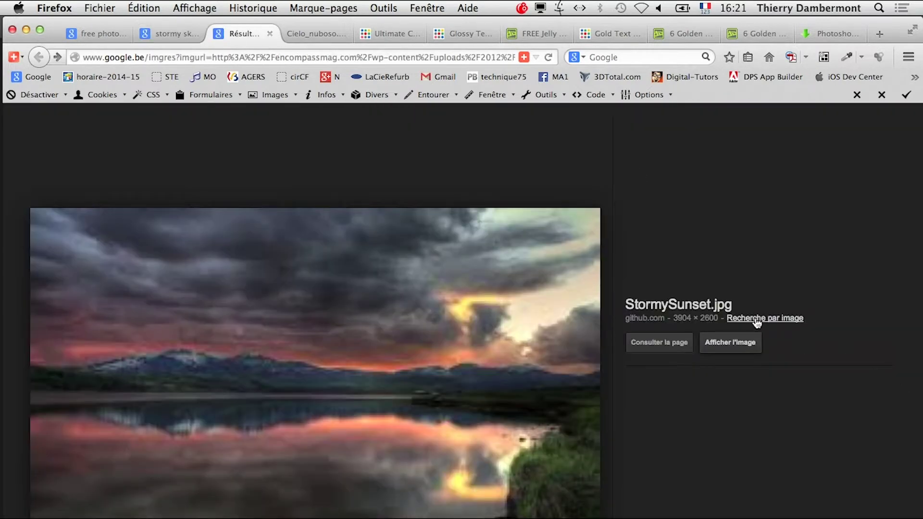
{"action": "left_click", "coordinate": [757, 320]}
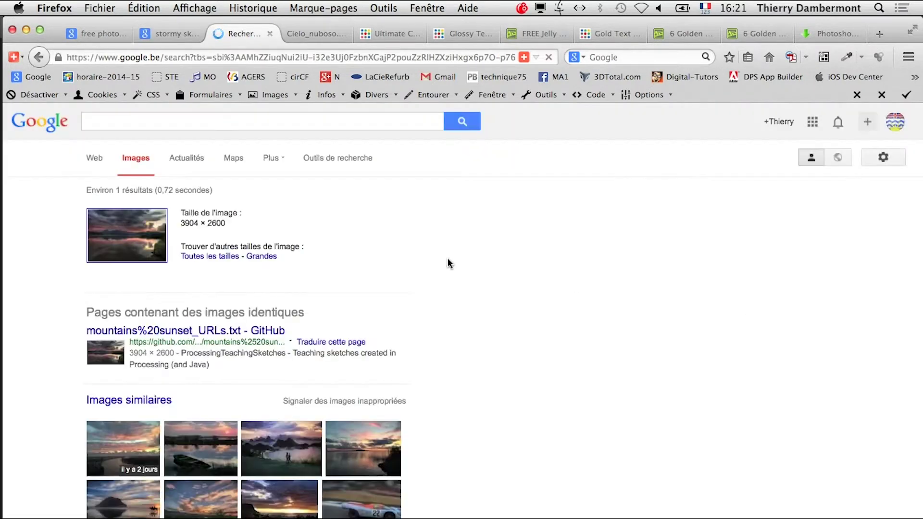
{"action": "left_click", "coordinate": [206, 256]}
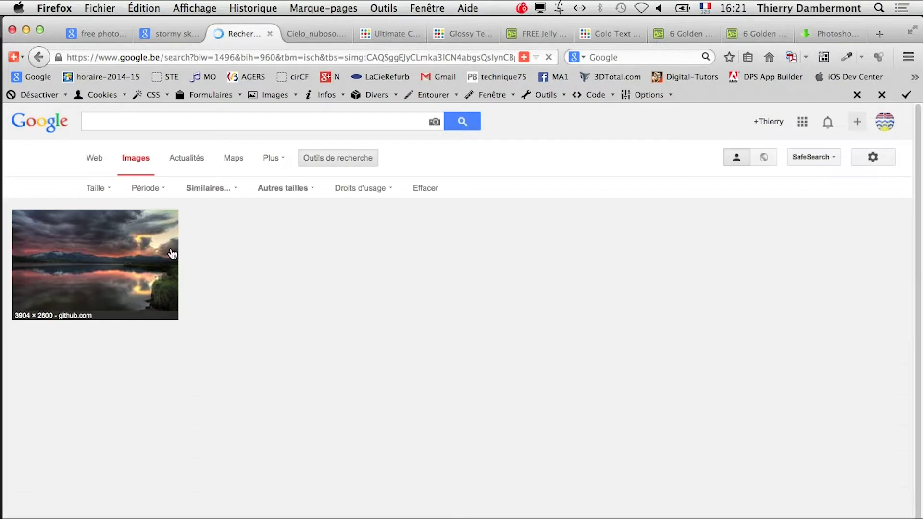
- Open the found 3904 × 2600 sunset picture in a new tab and request its full-size image
{"action": "right_click", "coordinate": [128, 248]}
{"action": "left_click", "coordinate": [144, 254]}
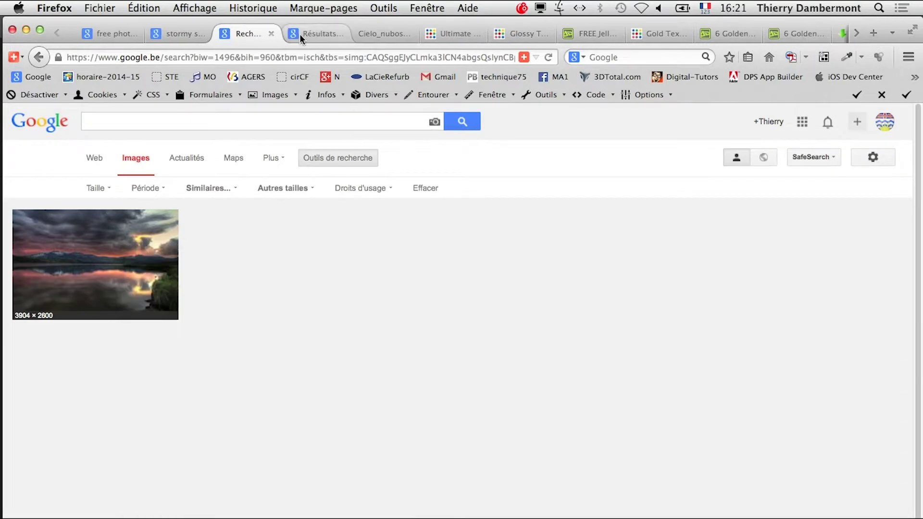
{"action": "left_click", "coordinate": [302, 35]}
{"action": "left_click", "coordinate": [730, 349]}
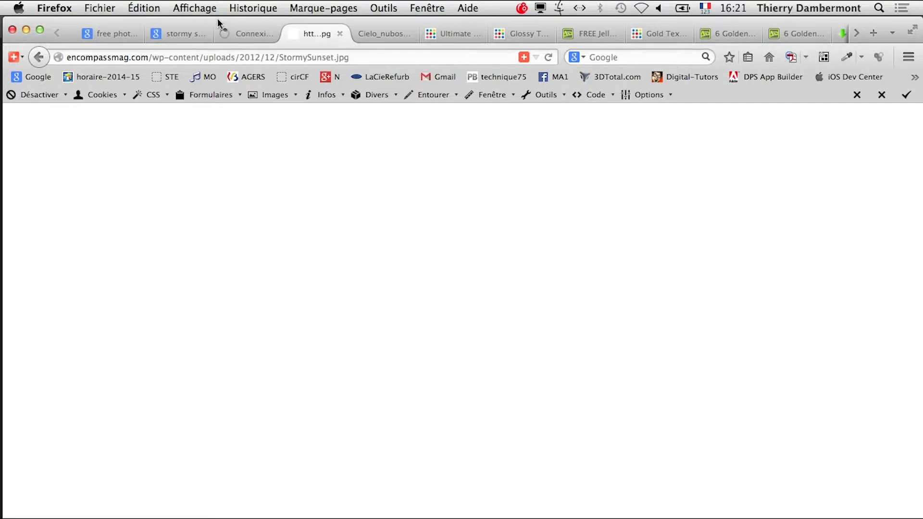
- Return to the stormy sky results, open the square dark-clouds beach picture in a new tab and display its full-size image
{"action": "left_click", "coordinate": [182, 33]}
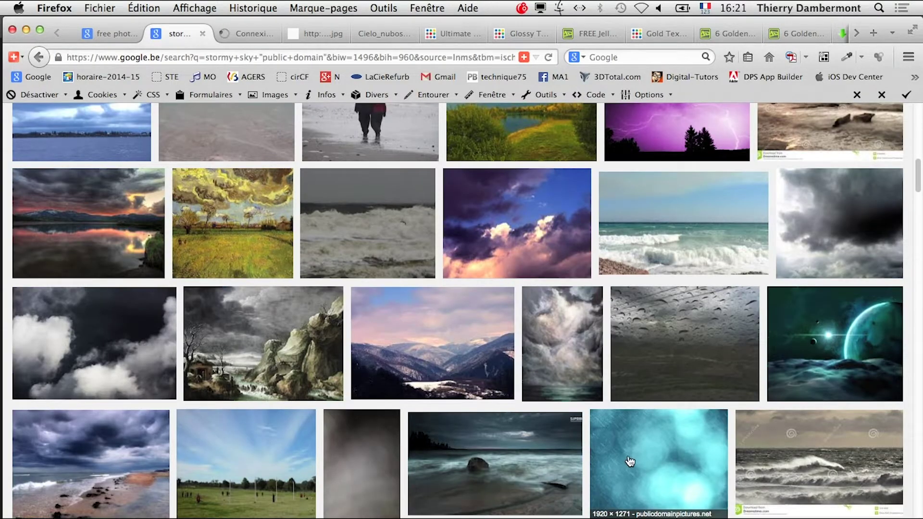
{"action": "scroll", "coordinate": [630, 464], "scroll_direction": "down", "scroll_amount": 5}
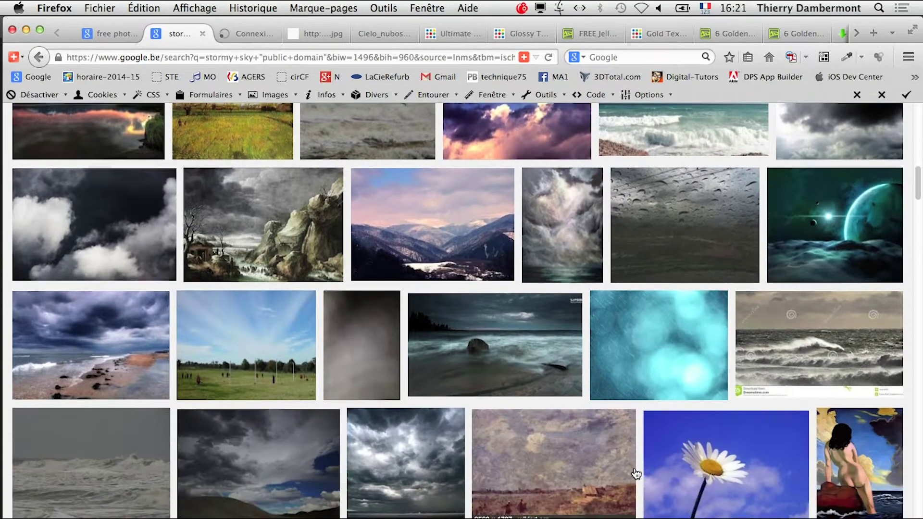
{"action": "scroll", "coordinate": [636, 473], "scroll_direction": "down", "scroll_amount": 5}
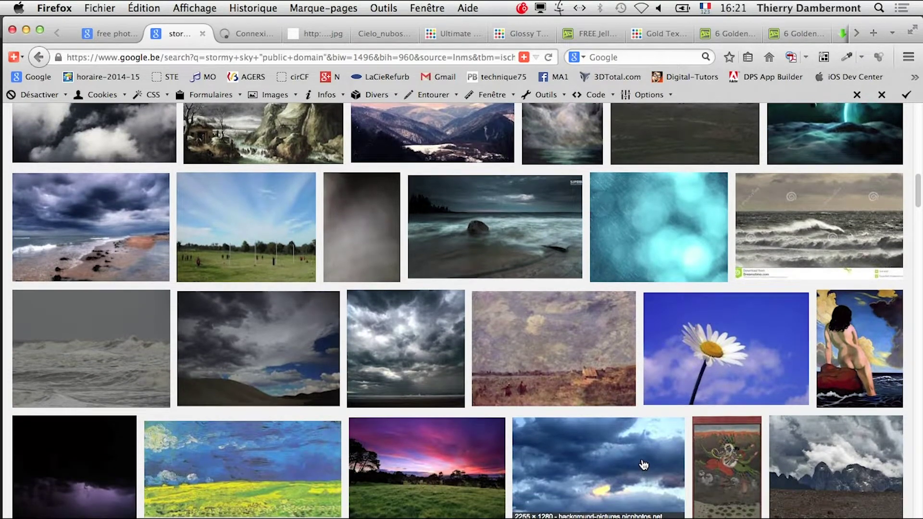
{"action": "right_click", "coordinate": [404, 338]}
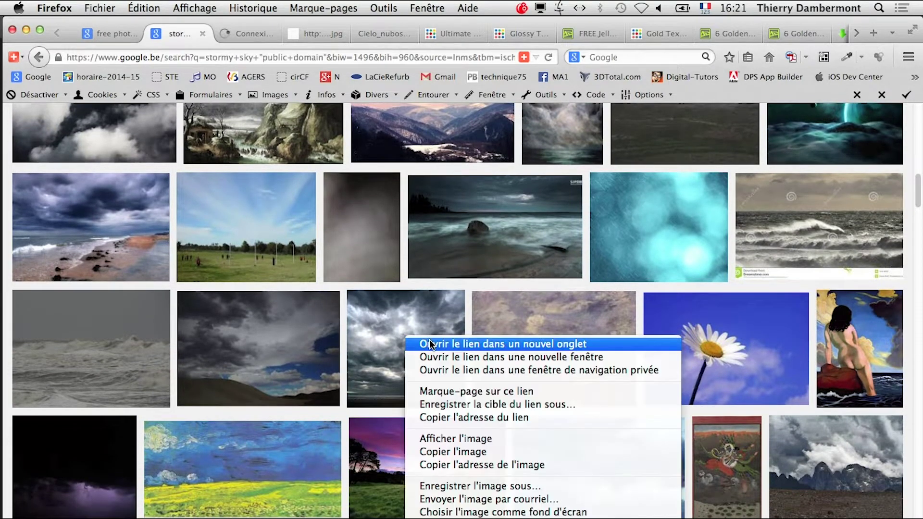
{"action": "left_click", "coordinate": [431, 344]}
{"action": "left_click", "coordinate": [251, 34]}
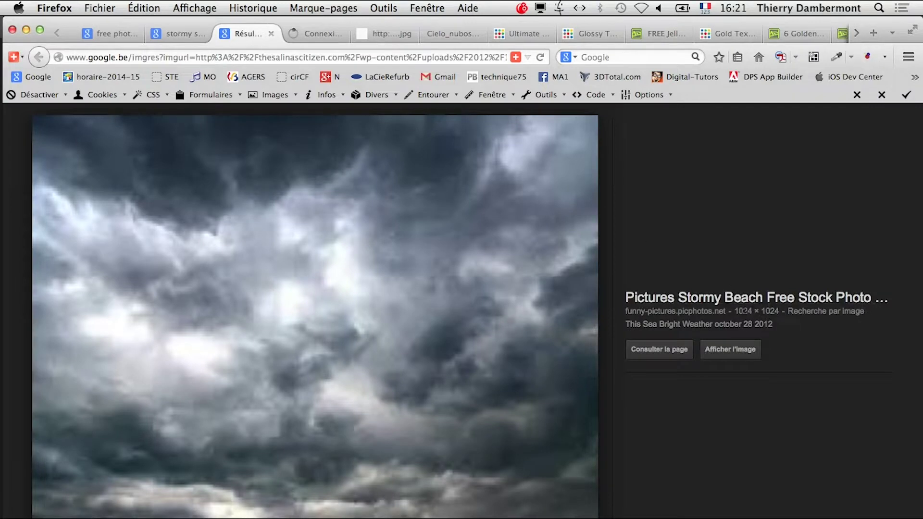
{"action": "left_click", "coordinate": [740, 349]}
- Save the dark-clouds image as stormy_at_the_sea.jpg in the folder les tracés vectoriels
{"action": "right_click", "coordinate": [520, 335]}
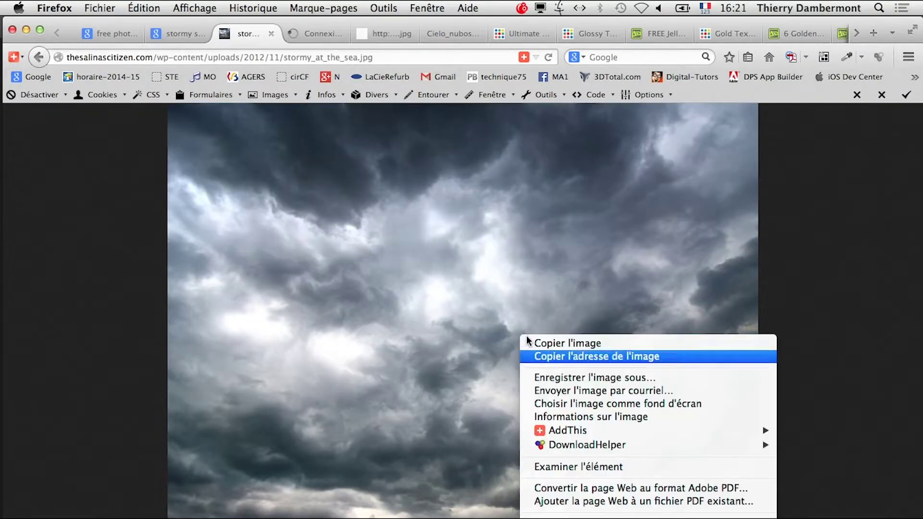
{"action": "left_click", "coordinate": [604, 380]}
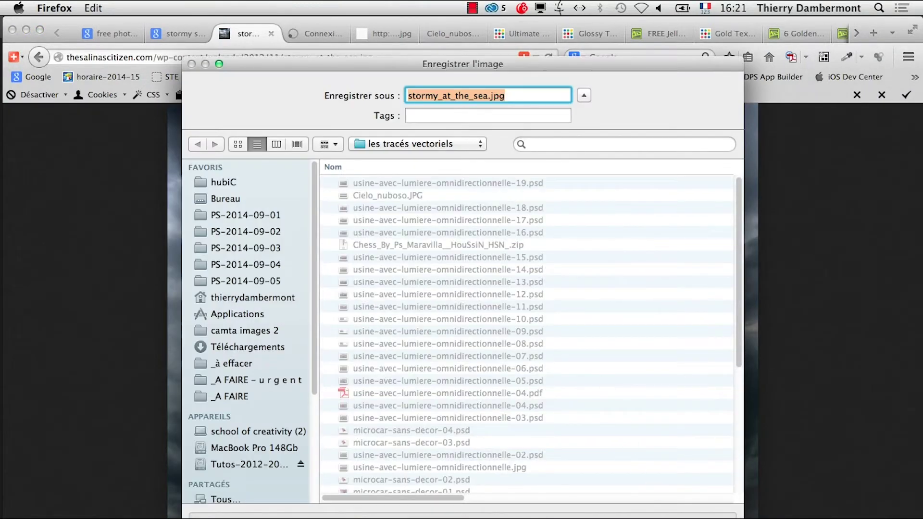
{"action": "key", "text": "Return"}
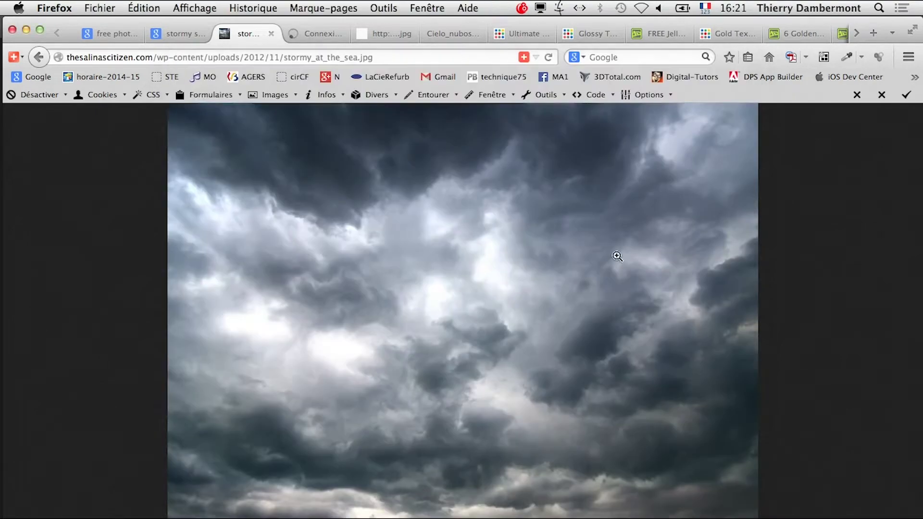
- Return to the stormy sky results, open the 1024 × 768 mountain picture from deviantart.com in a new tab and display its full-size image
{"action": "left_click", "coordinate": [124, 37]}
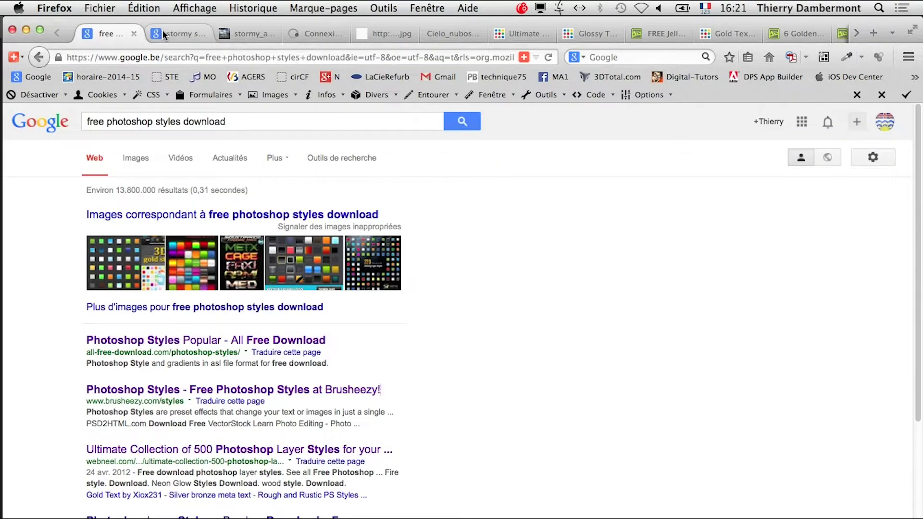
{"action": "left_click", "coordinate": [182, 35]}
{"action": "scroll", "coordinate": [585, 489], "scroll_direction": "down", "scroll_amount": 5}
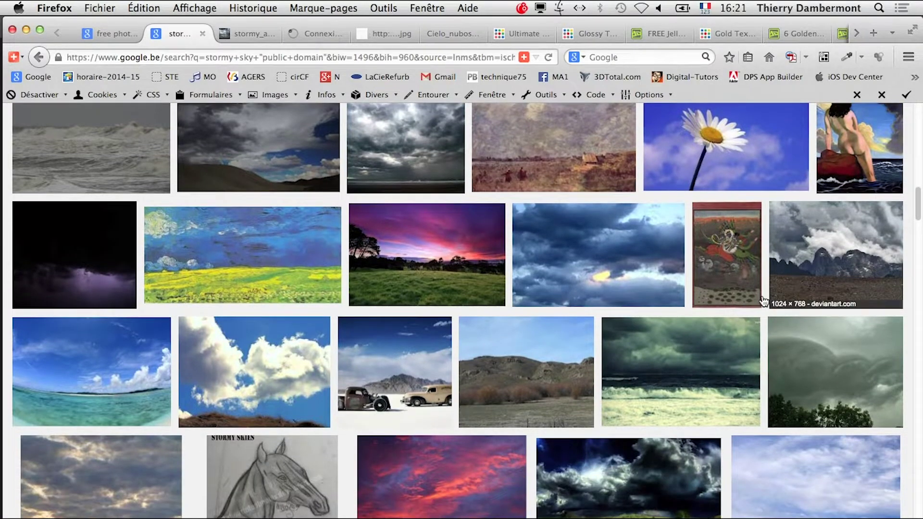
{"action": "right_click", "coordinate": [819, 246]}
{"action": "left_click", "coordinate": [831, 252]}
{"action": "left_click", "coordinate": [243, 34]}
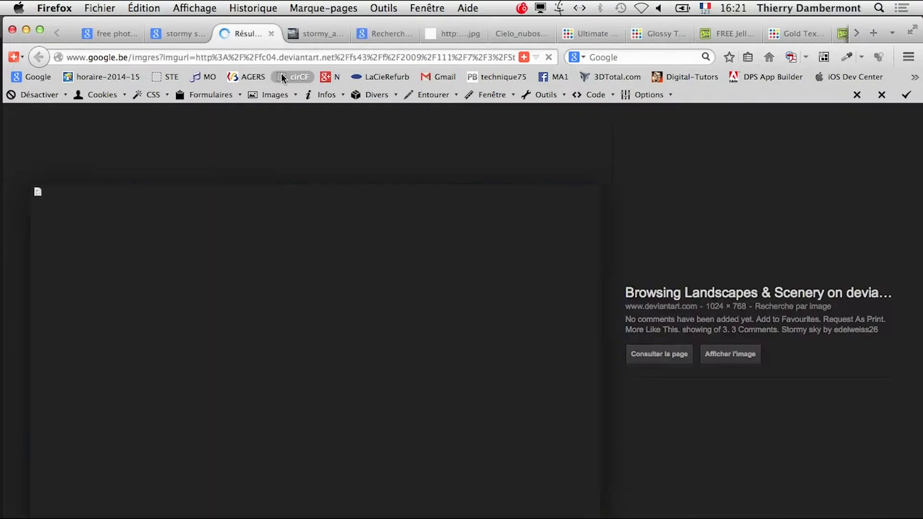
{"action": "left_click", "coordinate": [730, 353]}
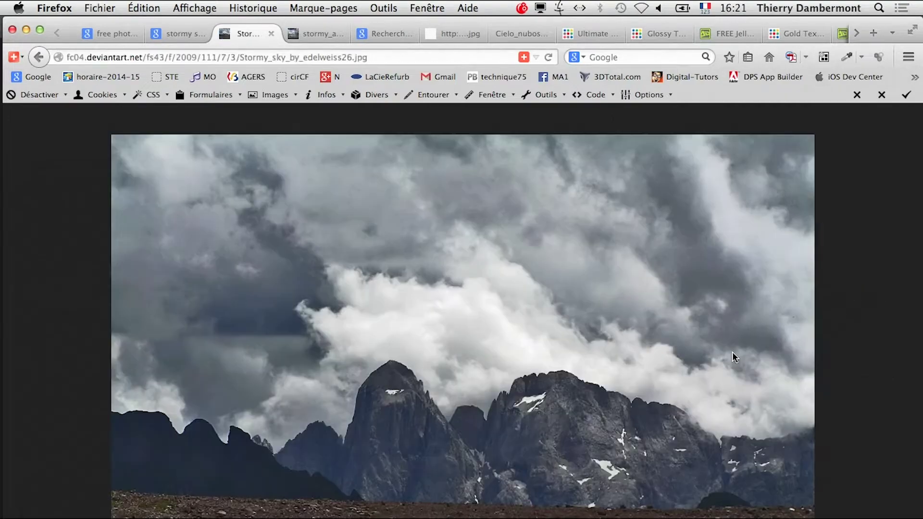
- Close the "free photoshop styles download" search tab and go back to the stormy sky image results
{"action": "left_click", "coordinate": [94, 35]}
{"action": "left_click", "coordinate": [183, 35]}
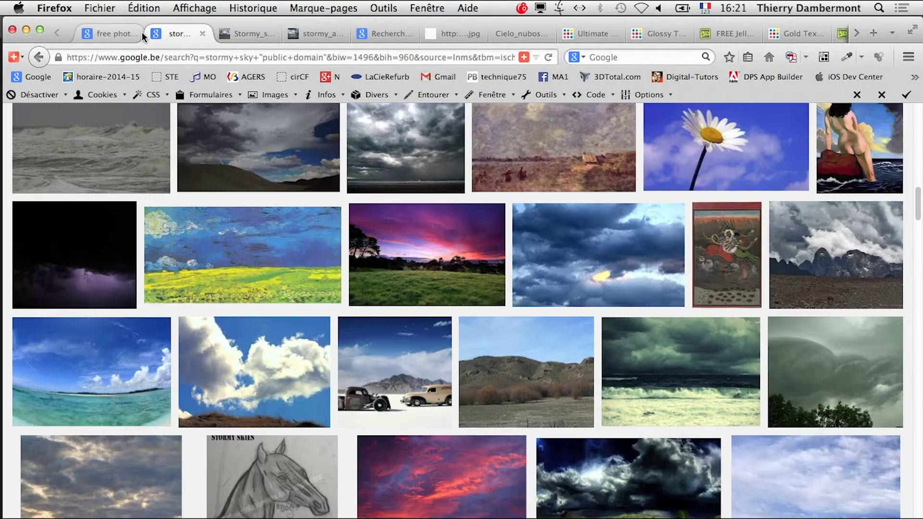
{"action": "left_click", "coordinate": [129, 34]}
{"action": "left_click", "coordinate": [133, 33]}
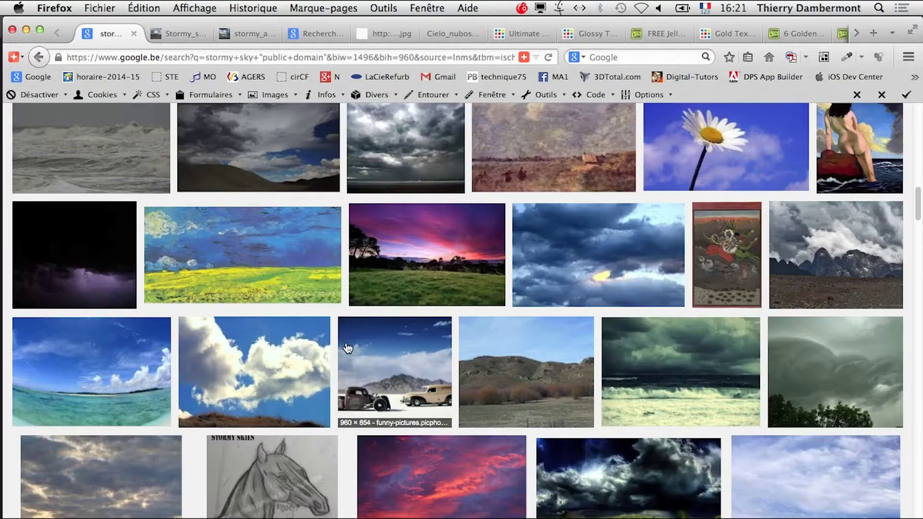
- Restrict the stormy sky image results to pictures larger than 2272 × 1704 (4 Mpx)
{"action": "scroll", "coordinate": [335, 336], "scroll_direction": "up", "scroll_amount": 15}
{"action": "left_click", "coordinate": [103, 188]}
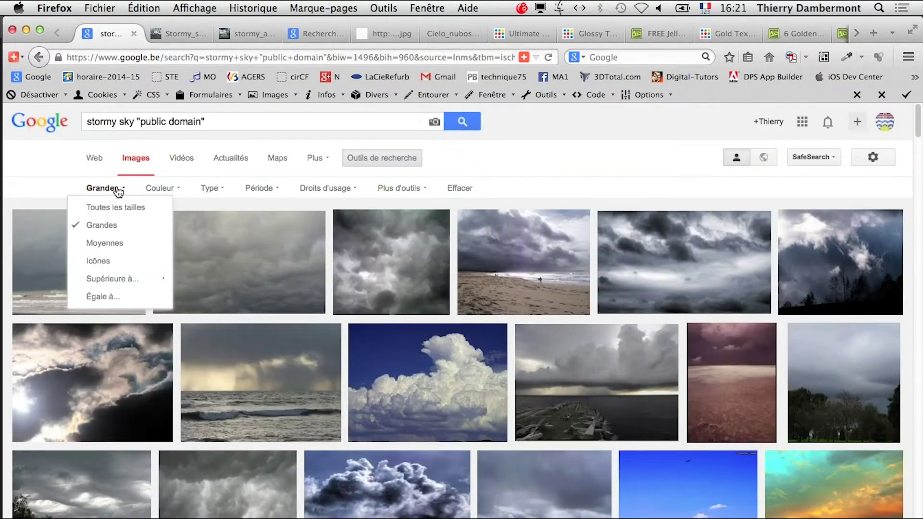
{"action": "mouse_move", "coordinate": [139, 283]}
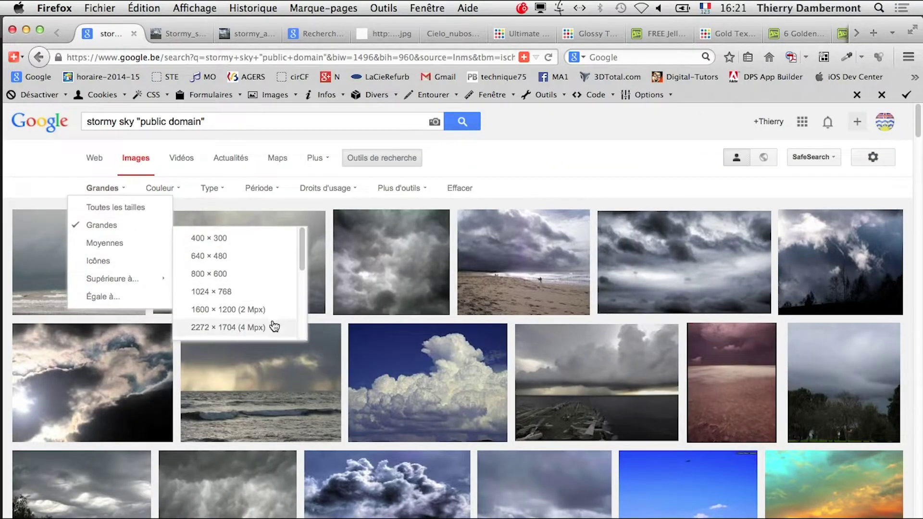
{"action": "left_click", "coordinate": [271, 327]}
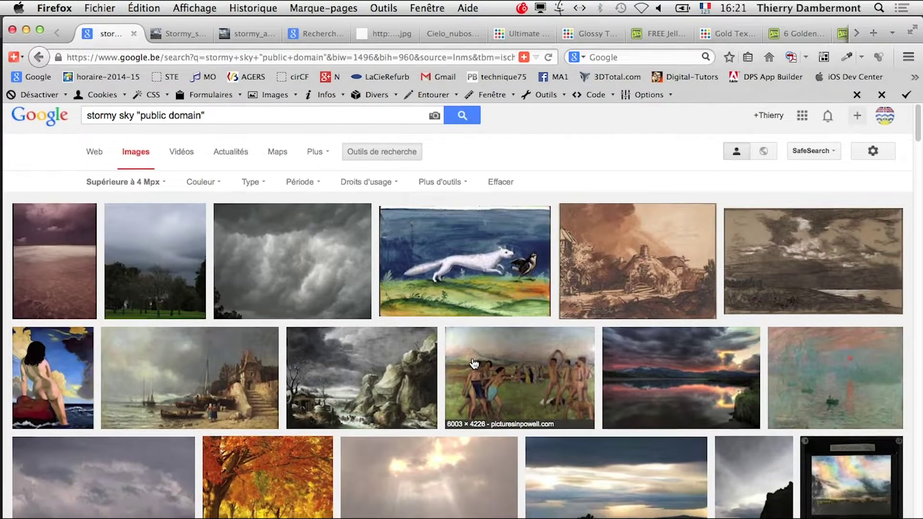
- Open the 3840 × 2160 sun-rays-through-clouds result from stock-clip.com in a new tab and display its full-size image
{"action": "scroll", "coordinate": [476, 365], "scroll_direction": "down", "scroll_amount": 4}
{"action": "scroll", "coordinate": [464, 360], "scroll_direction": "down", "scroll_amount": 5}
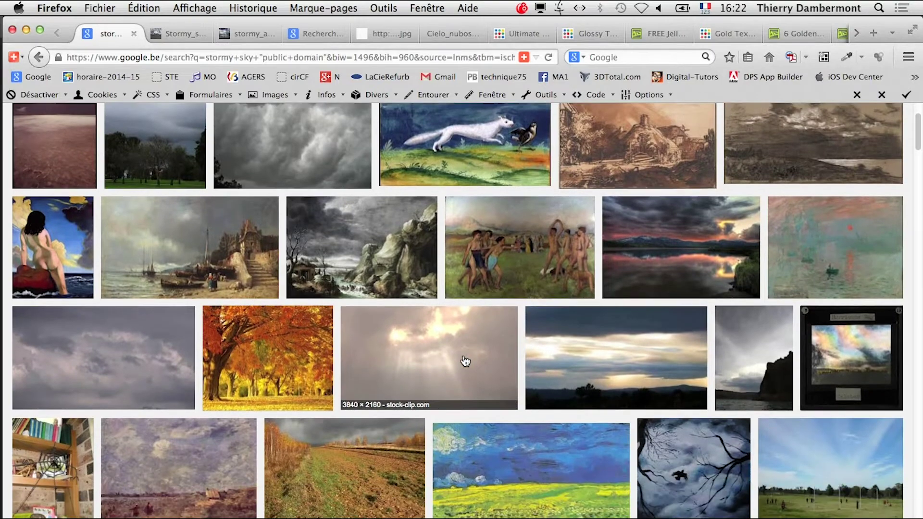
{"action": "right_click", "coordinate": [405, 254]}
{"action": "left_click", "coordinate": [408, 254]}
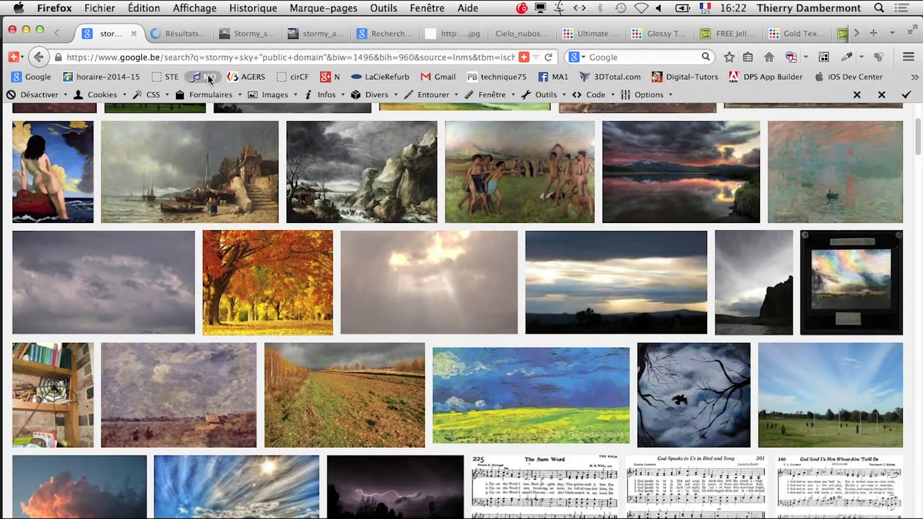
{"action": "left_click", "coordinate": [179, 38]}
{"action": "left_click", "coordinate": [730, 354]}
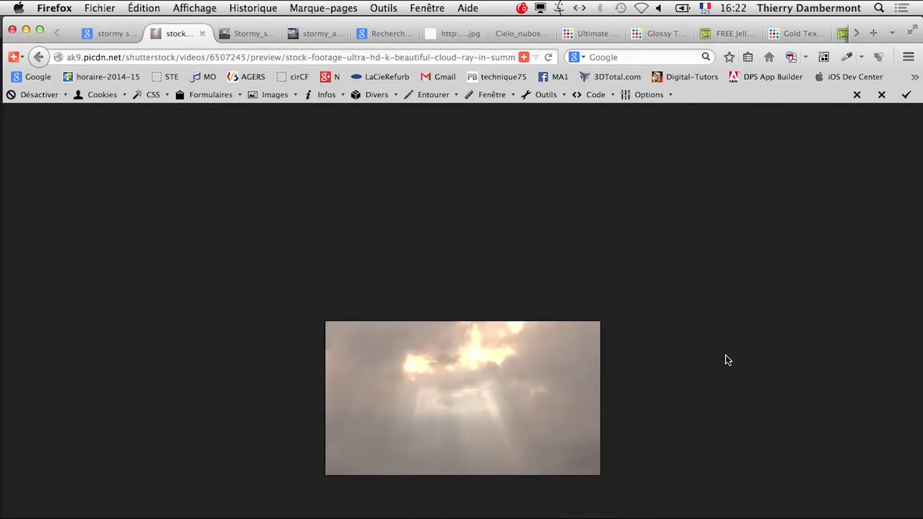
- Open the cloudy village sky result in a new tab, request its full-size image, and go back from the Wallpaper List page
{"action": "left_click", "coordinate": [111, 33]}
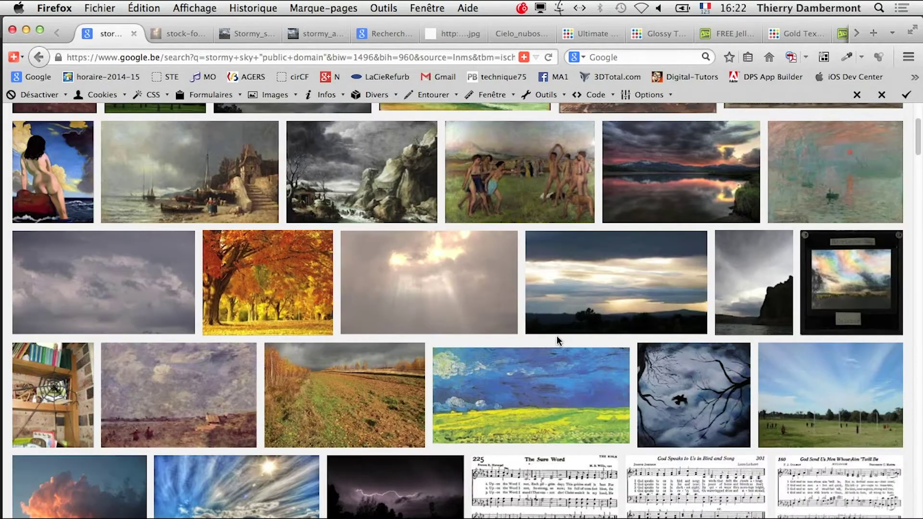
{"action": "scroll", "coordinate": [550, 341], "scroll_direction": "down", "scroll_amount": 2}
{"action": "scroll", "coordinate": [550, 341], "scroll_direction": "down", "scroll_amount": 5}
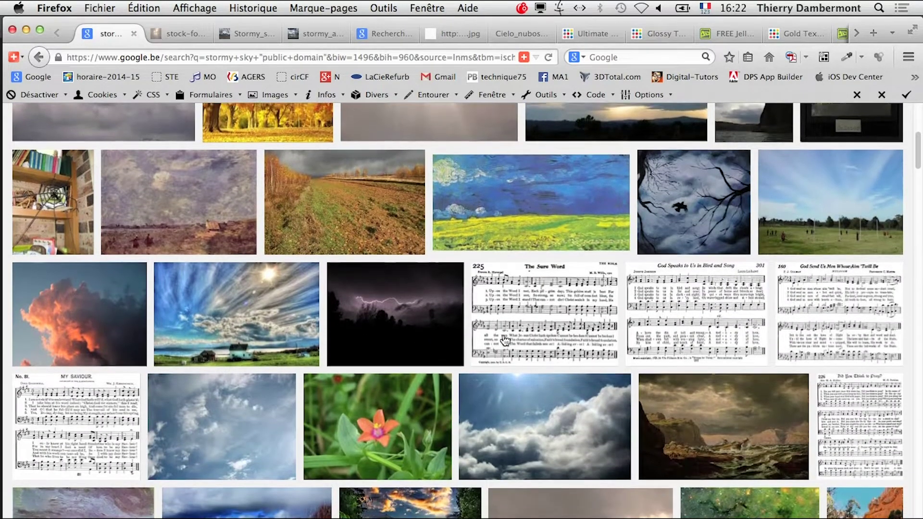
{"action": "right_click", "coordinate": [251, 312]}
{"action": "left_click", "coordinate": [272, 316]}
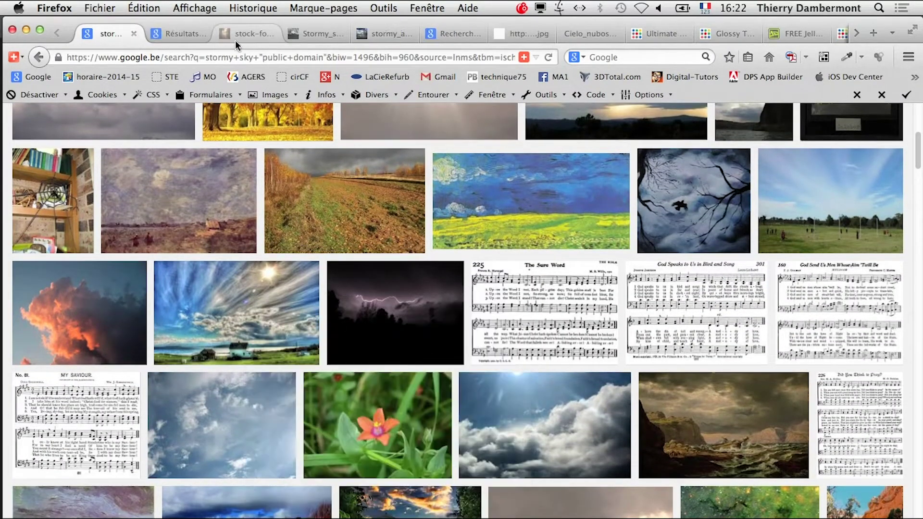
{"action": "left_click", "coordinate": [177, 34]}
{"action": "left_click", "coordinate": [742, 355]}
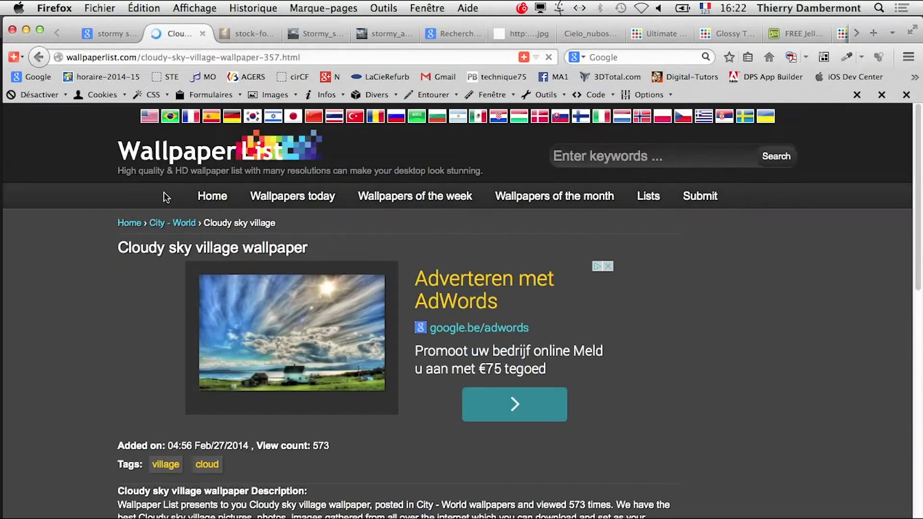
{"action": "left_click", "coordinate": [38, 58]}
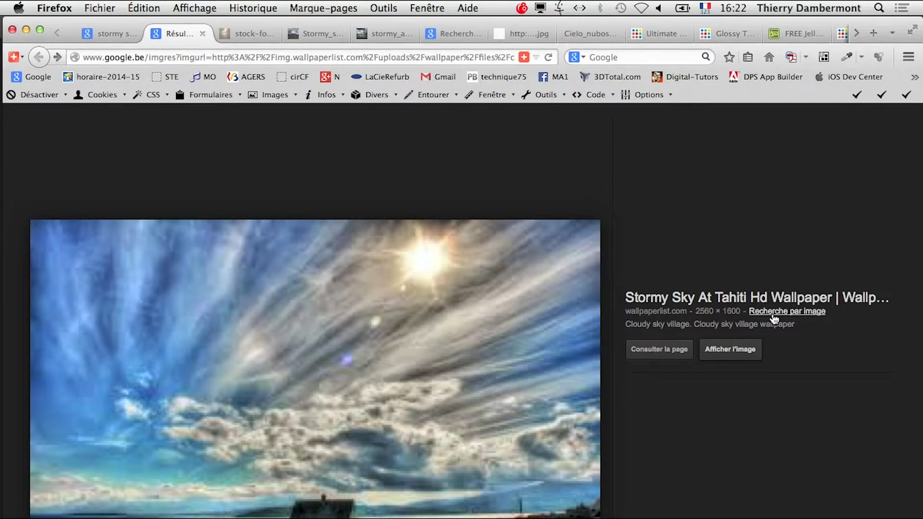
- Return to the results, open the 2592 × 1620 clouds picture from bestdesignoptions.com in a new tab and display its full-size image
{"action": "left_click", "coordinate": [105, 32]}
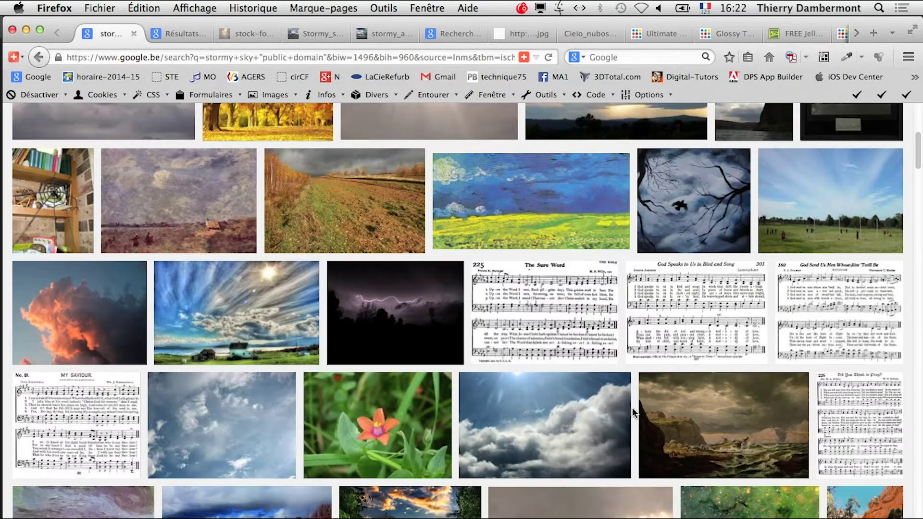
{"action": "scroll", "coordinate": [632, 413], "scroll_direction": "down", "scroll_amount": 3}
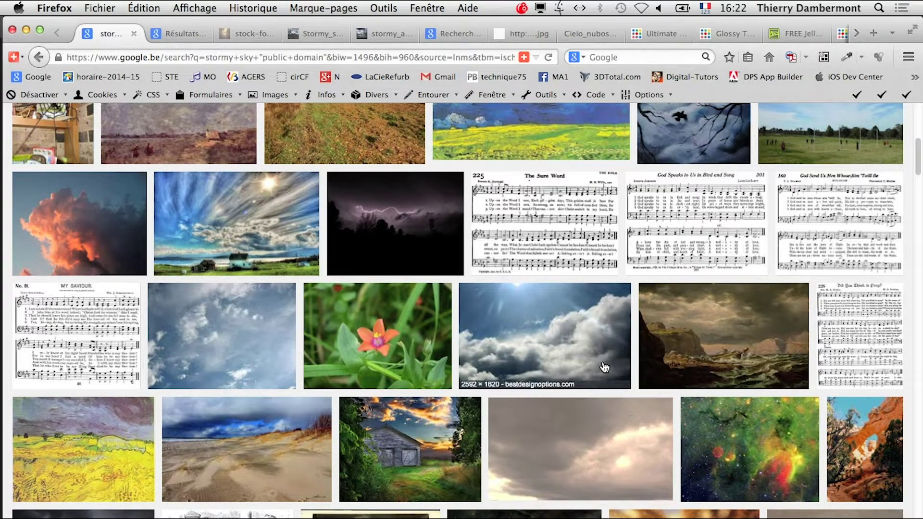
{"action": "right_click", "coordinate": [538, 308]}
{"action": "left_click", "coordinate": [550, 313]}
{"action": "left_click", "coordinate": [189, 38]}
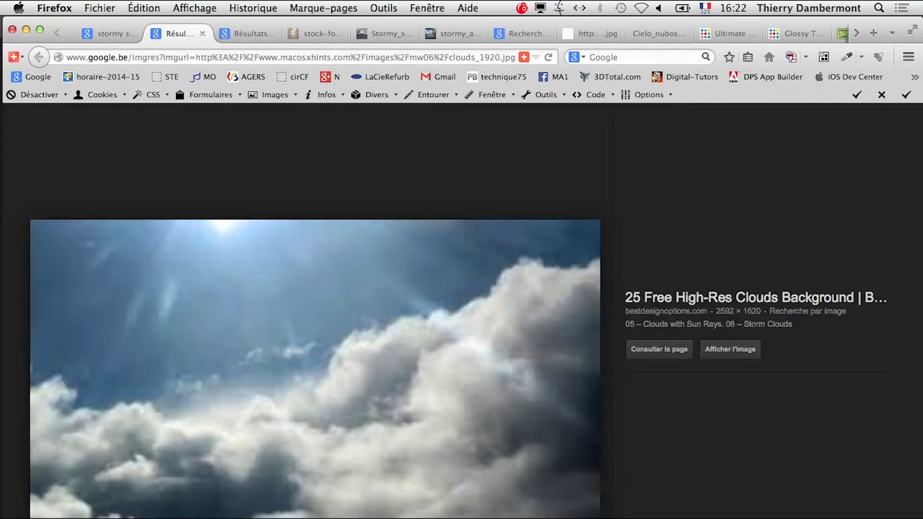
{"action": "left_click", "coordinate": [742, 352]}
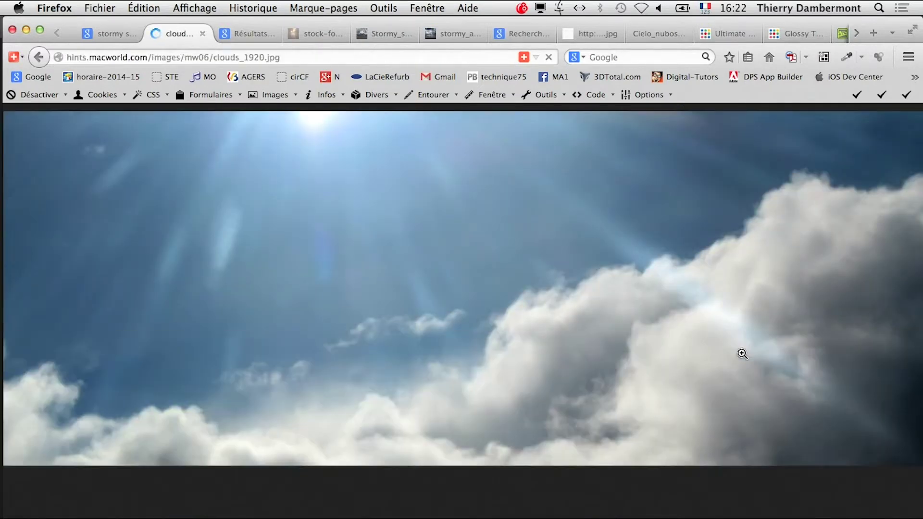
- Save the sunlit clouds image as cie.jpg in the folder les tracés vectoriels
{"action": "right_click", "coordinate": [438, 356]}
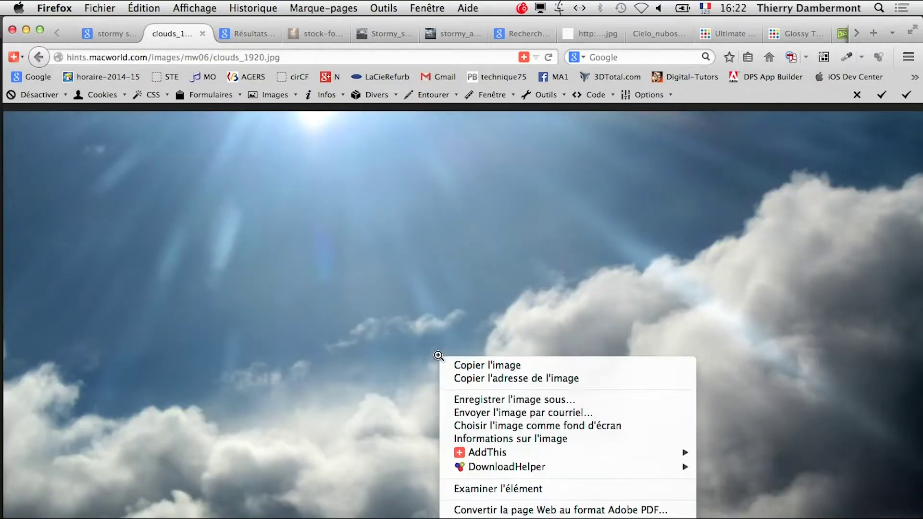
{"action": "left_click", "coordinate": [503, 400]}
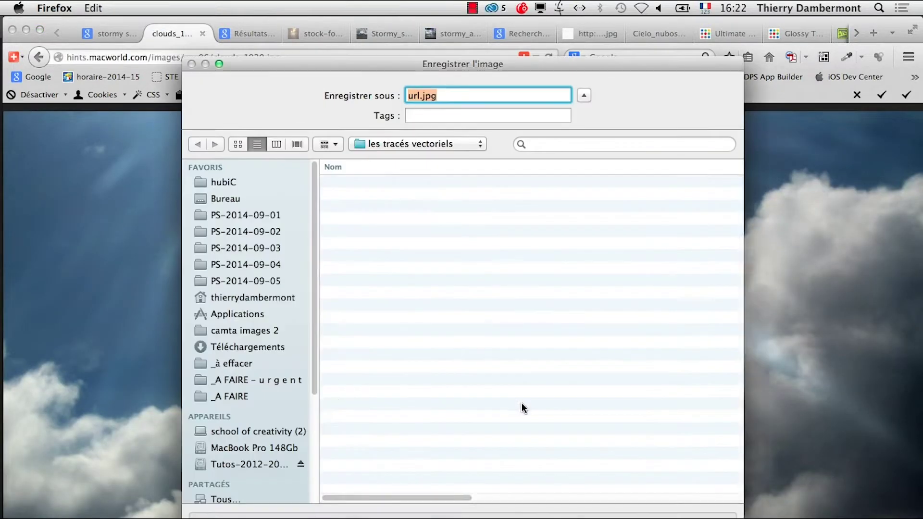
{"action": "left_click", "coordinate": [421, 95]}
{"action": "left_click_drag", "start_coordinate": [420, 96], "coordinate": [363, 96]}
{"action": "type", "text": "cie"}
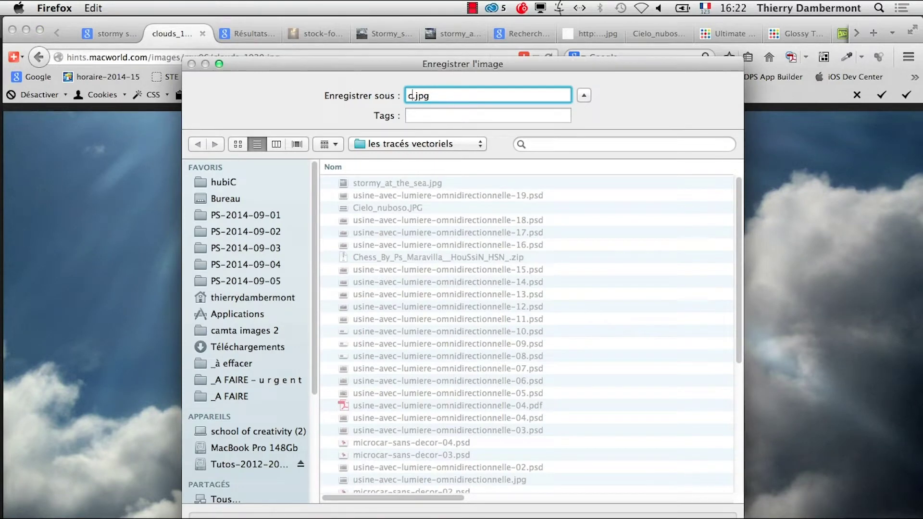
{"action": "key", "text": "Return"}
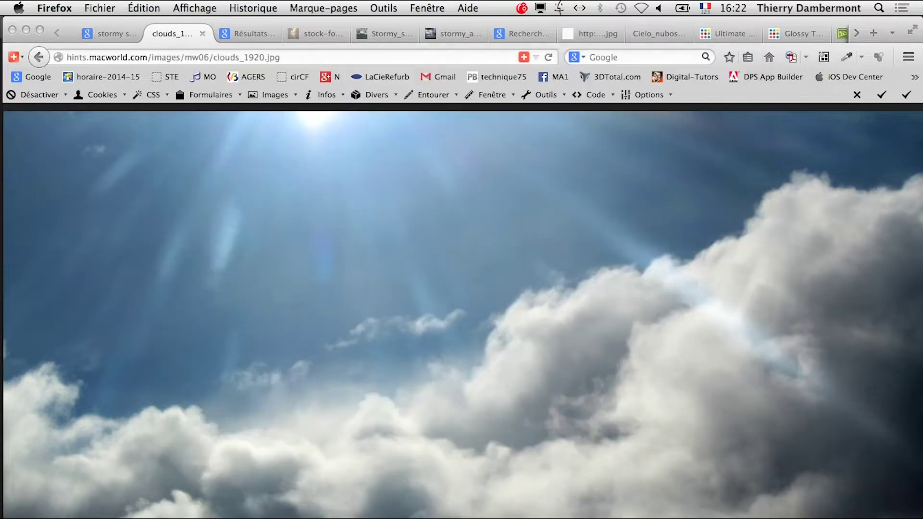
- Return to the stormy sky "public domain" image results and look through more thumbnails for other usable skies
{"action": "left_click", "coordinate": [102, 35]}
{"action": "scroll", "coordinate": [141, 155], "scroll_direction": "up", "scroll_amount": 10}
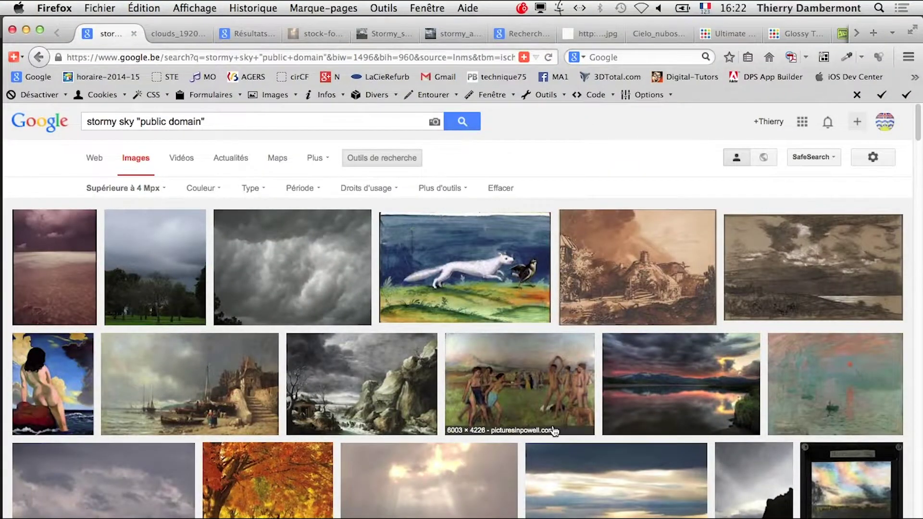
{"action": "scroll", "coordinate": [562, 433], "scroll_direction": "down", "scroll_amount": 7}
{"action": "scroll", "coordinate": [563, 435], "scroll_direction": "down", "scroll_amount": 14}
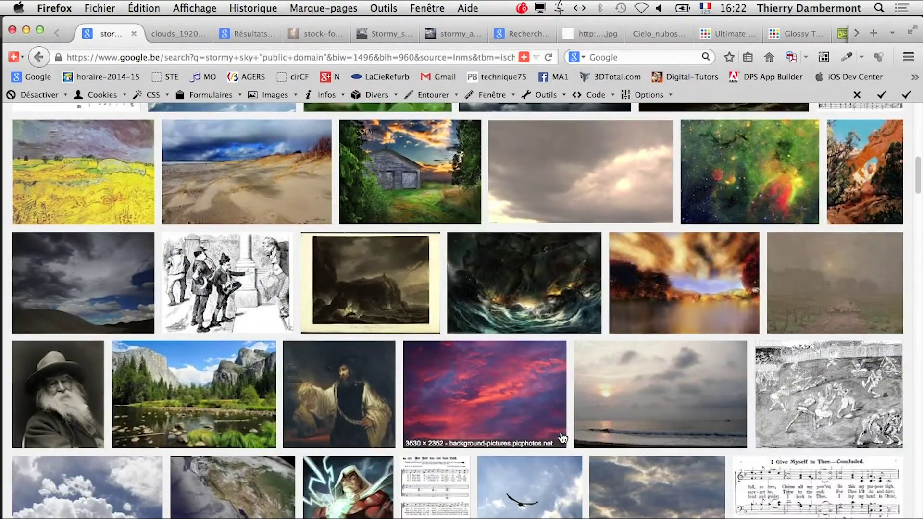
{"action": "scroll", "coordinate": [563, 439], "scroll_direction": "down", "scroll_amount": 2}
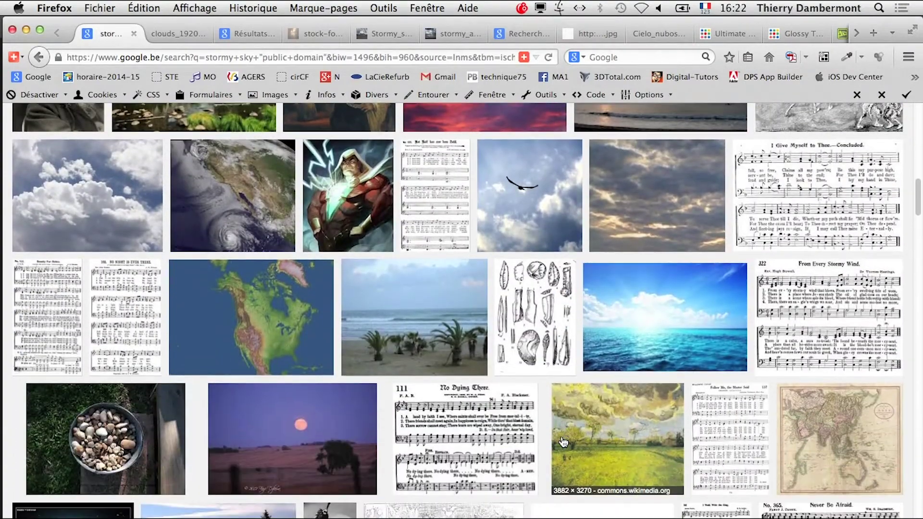
- Switch to Photoshop and open ciel.jpg from the folder les tracés vectoriels
{"action": "key", "text": "super+Tab"}
{"action": "key", "text": "super+Tab"}
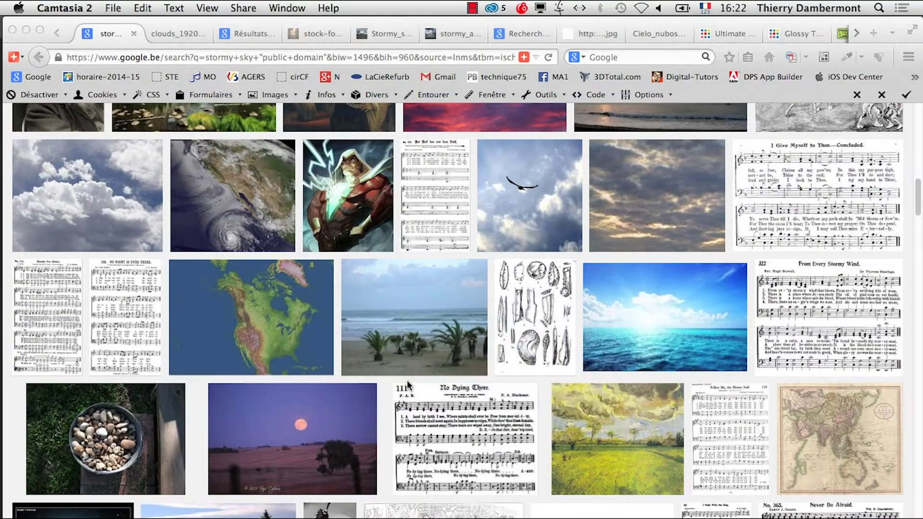
{"action": "key", "text": "super+Tab"}
{"action": "key", "text": "super+Tab"}
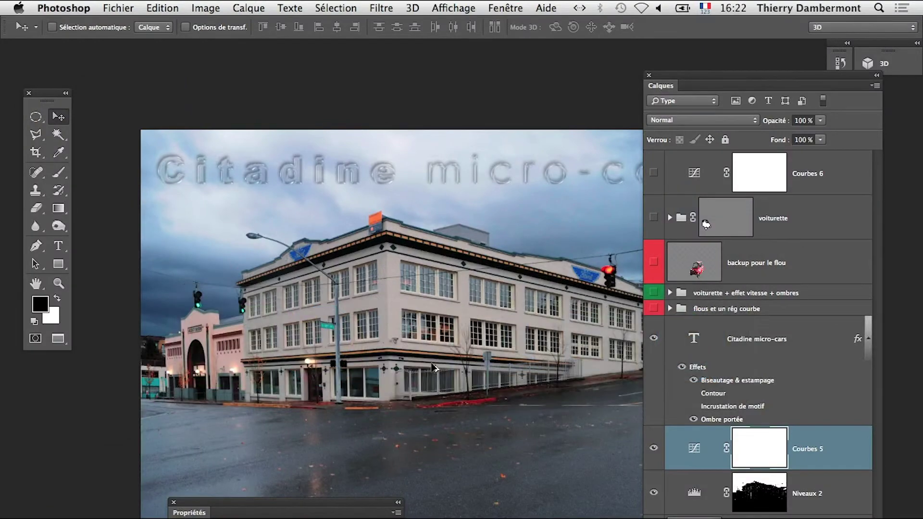
{"action": "left_click", "coordinate": [124, 10]}
{"action": "left_click", "coordinate": [131, 39]}
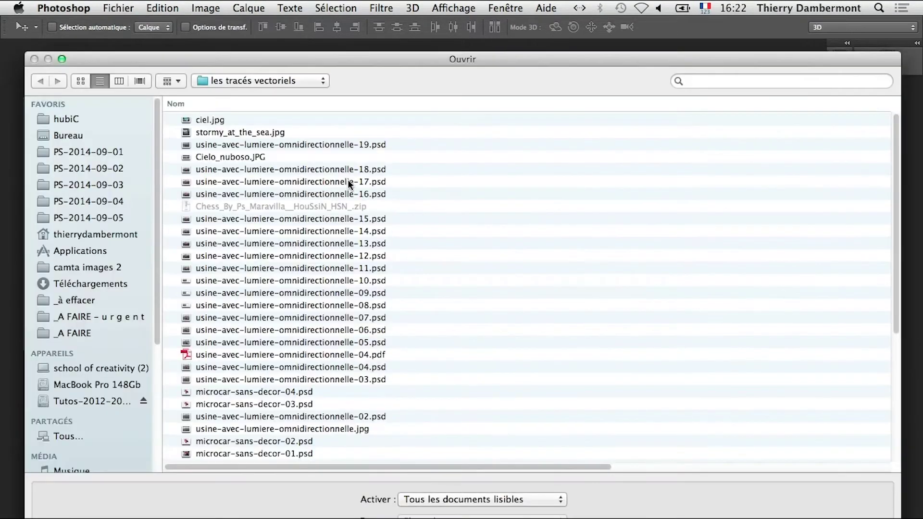
{"action": "left_click", "coordinate": [207, 120]}
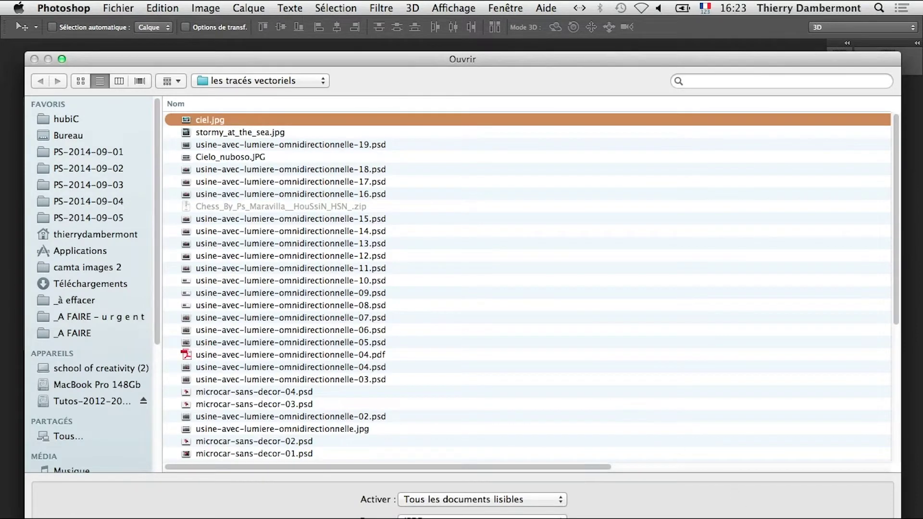
{"action": "key", "text": "Return"}
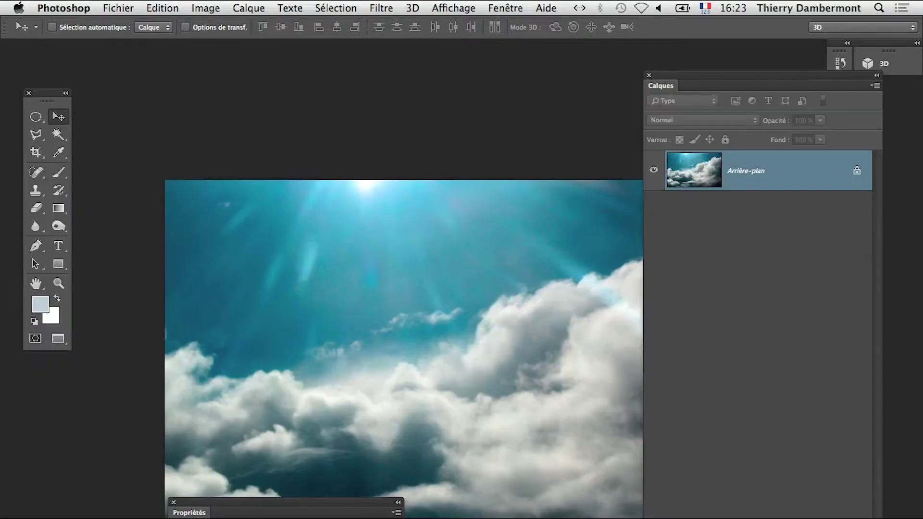
- Examine the clouds in the opened sky image at close range for detail and compression noise, including their darker areas
{"action": "left_click_drag", "start_coordinate": [426, 384], "coordinate": [294, 338]}
{"action": "left_click", "coordinate": [351, 355], "text": "alt"}
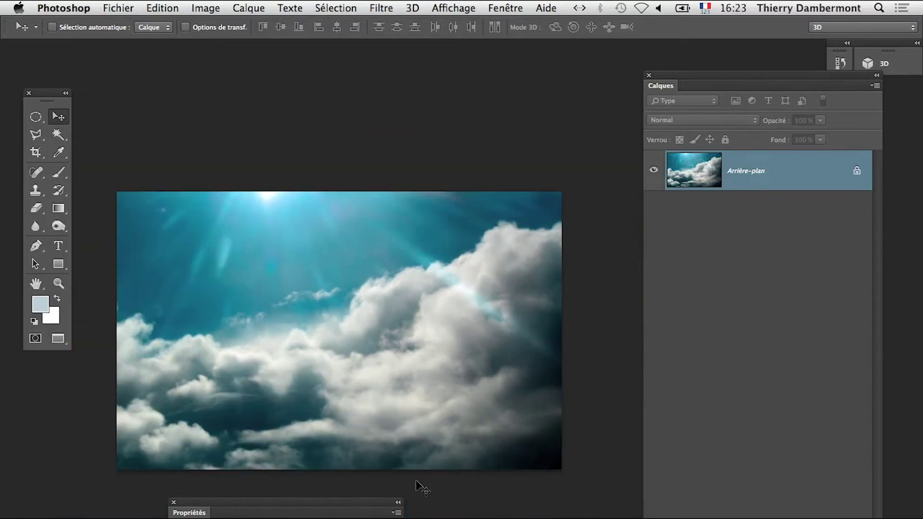
{"action": "key", "text": "super+Tab"}
{"action": "key", "text": "super+Tab"}
{"action": "left_click", "coordinate": [304, 357]}
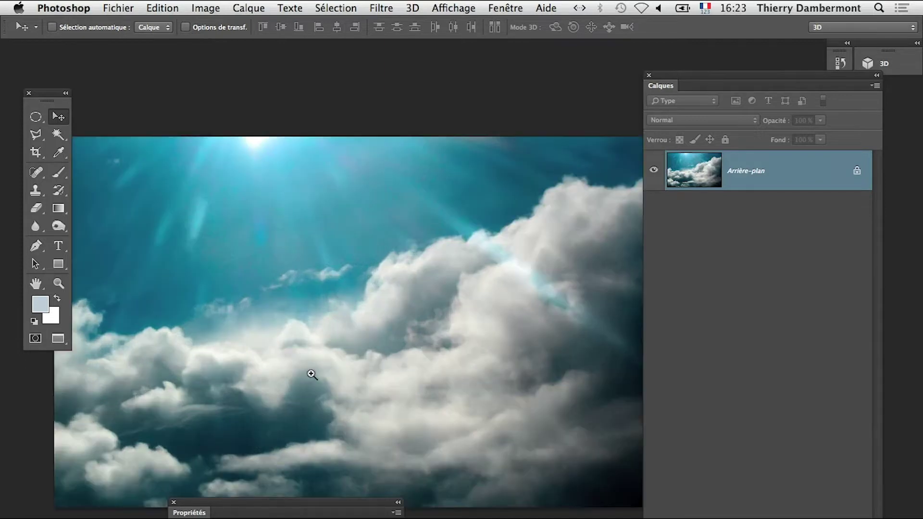
{"action": "left_click", "coordinate": [311, 374]}
{"action": "left_click", "coordinate": [463, 393]}
{"action": "left_click", "coordinate": [444, 396], "text": "alt"}
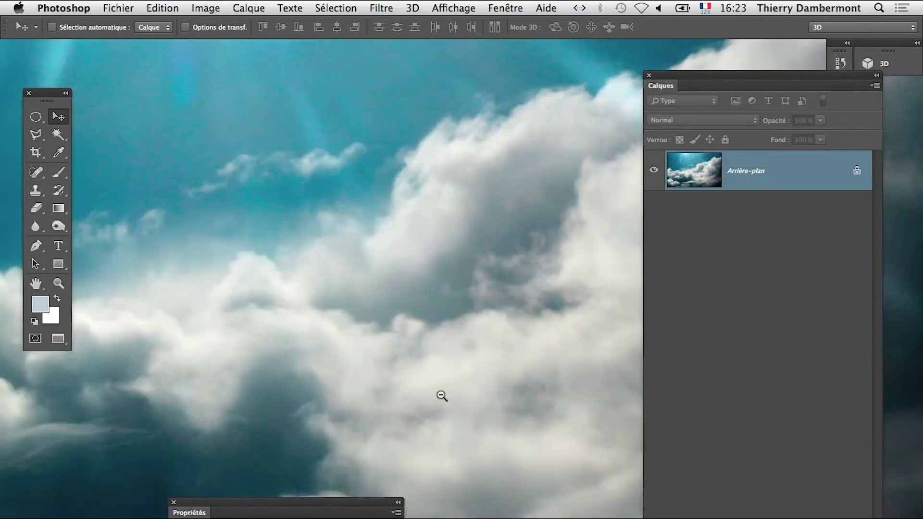
{"action": "left_click", "coordinate": [334, 302]}
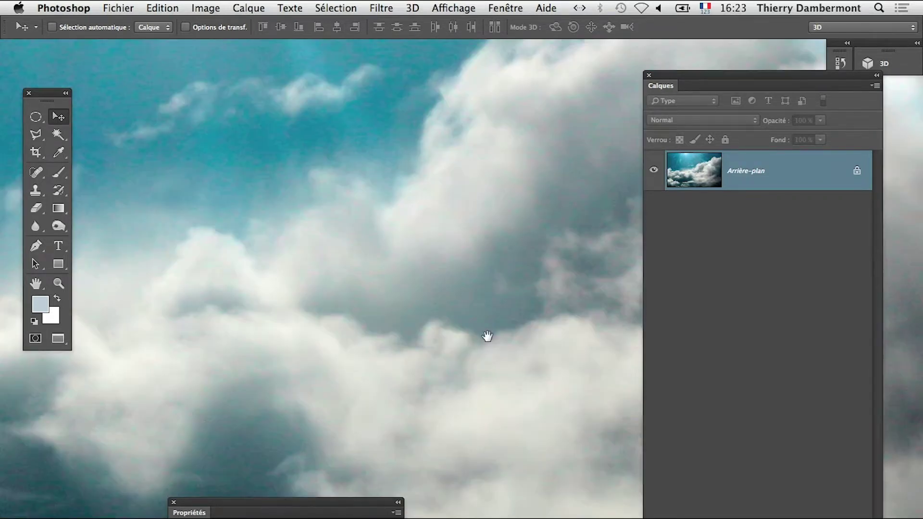
{"action": "left_click_drag", "start_coordinate": [487, 336], "coordinate": [299, 412]}
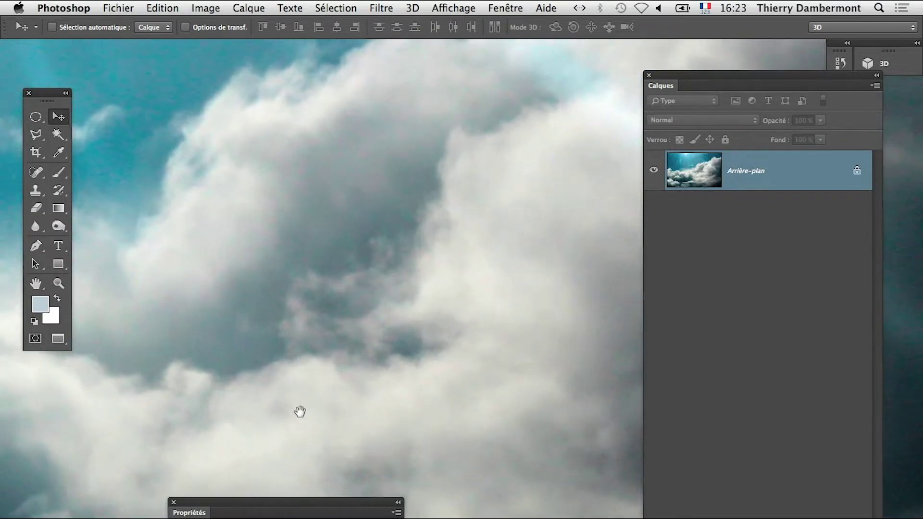
{"action": "left_click_drag", "start_coordinate": [394, 358], "coordinate": [231, 398]}
{"action": "left_click", "coordinate": [470, 368]}
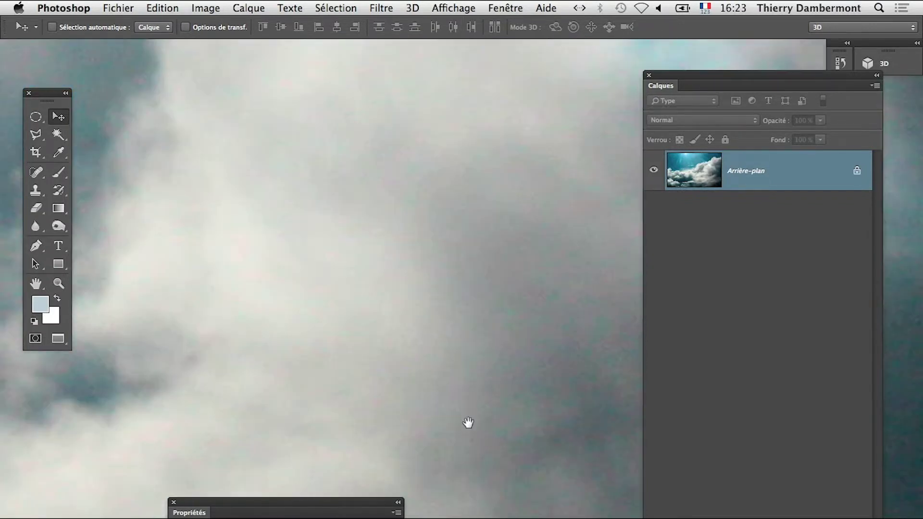
{"action": "left_click_drag", "start_coordinate": [468, 423], "coordinate": [280, 378]}
{"action": "left_click", "coordinate": [348, 393], "text": "alt"}
{"action": "left_click", "coordinate": [351, 393], "text": "alt"}
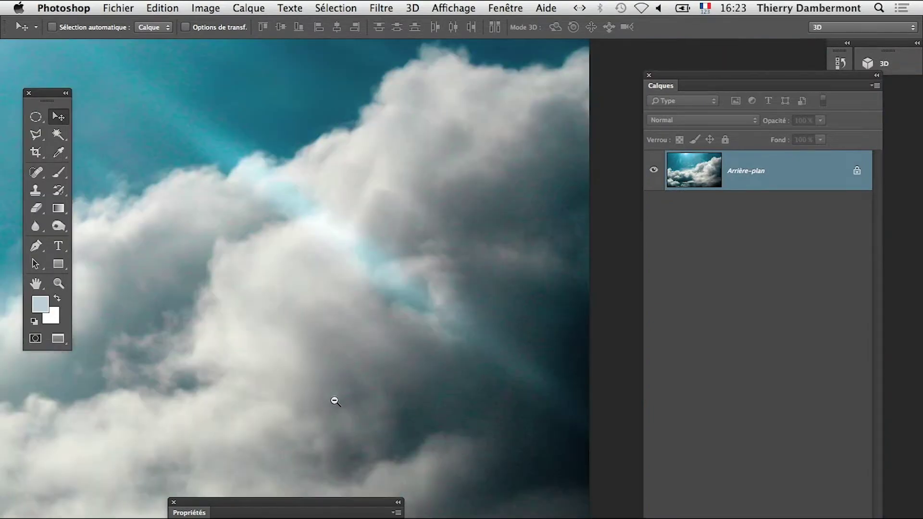
{"action": "left_click", "coordinate": [334, 399], "text": "alt"}
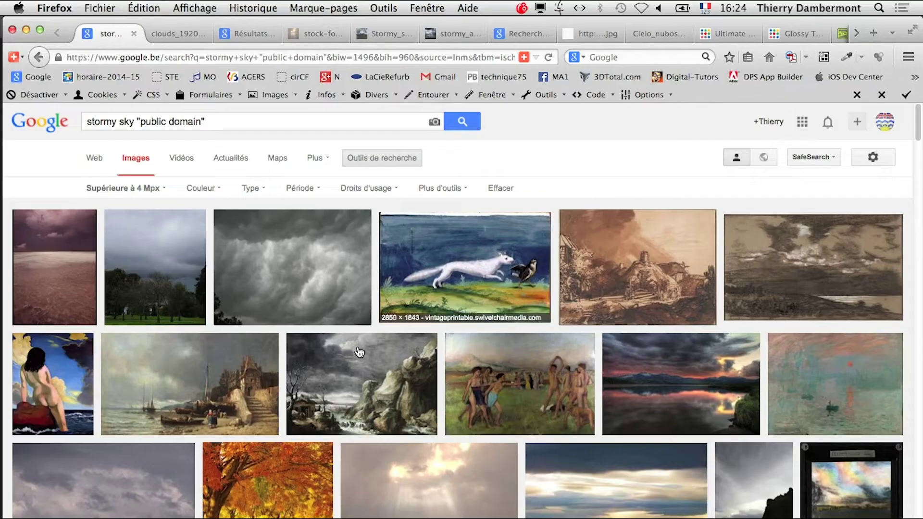
- Switch back to the sky image in Photoshop, select its entire canvas and copy it
{"action": "key", "text": "super+Tab"}
{"action": "key", "text": "super+Tab"}
{"action": "left_click", "coordinate": [397, 388], "text": "alt"}
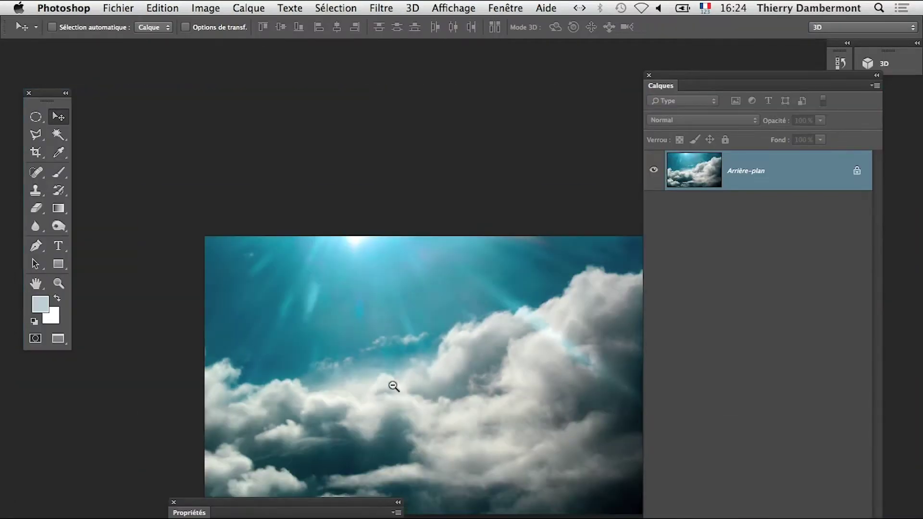
{"action": "left_click", "coordinate": [387, 381], "text": "alt"}
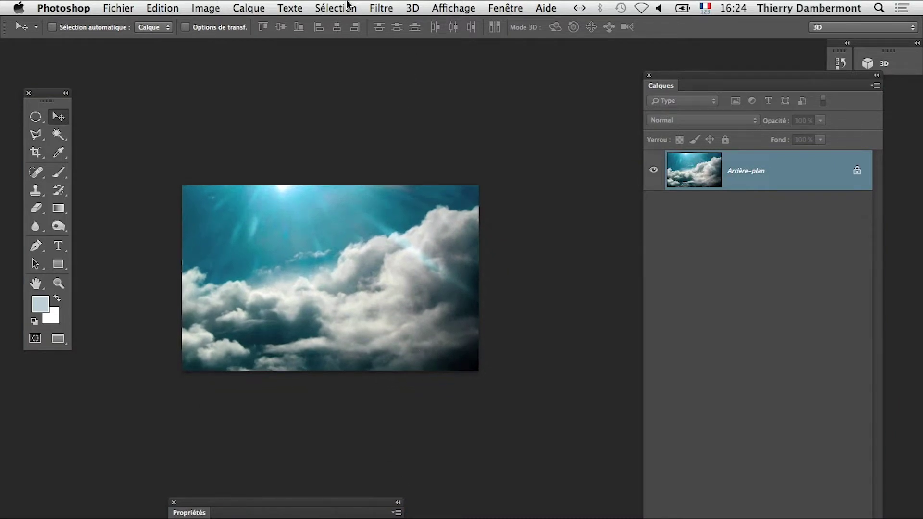
{"action": "left_click", "coordinate": [342, 7]}
{"action": "left_click", "coordinate": [344, 23]}
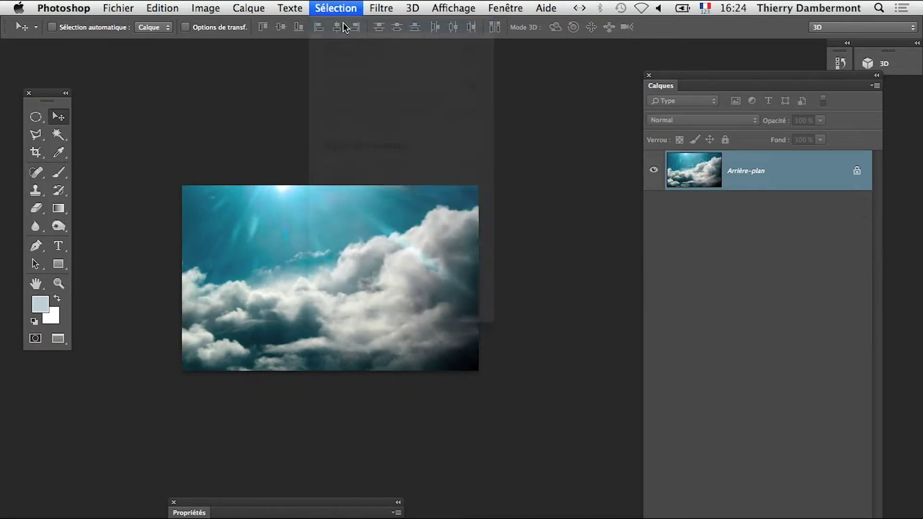
{"action": "left_click", "coordinate": [159, 8]}
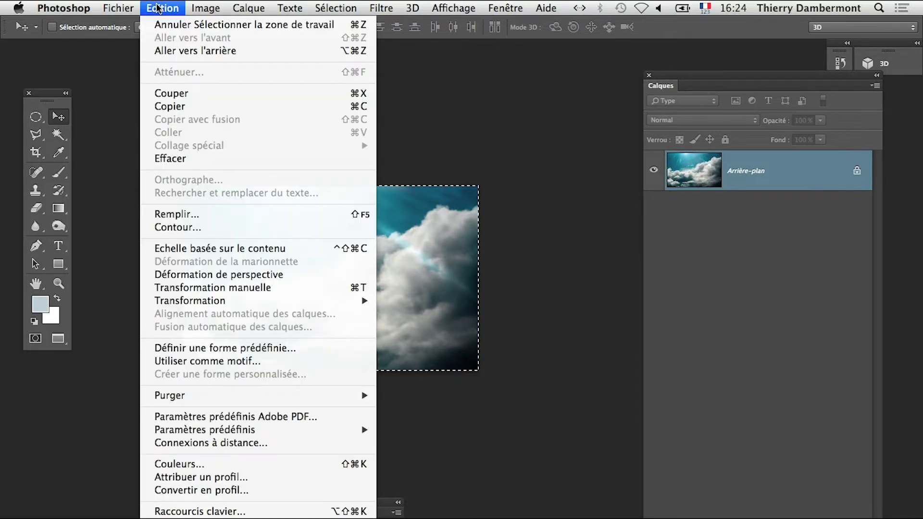
{"action": "left_click", "coordinate": [179, 106]}
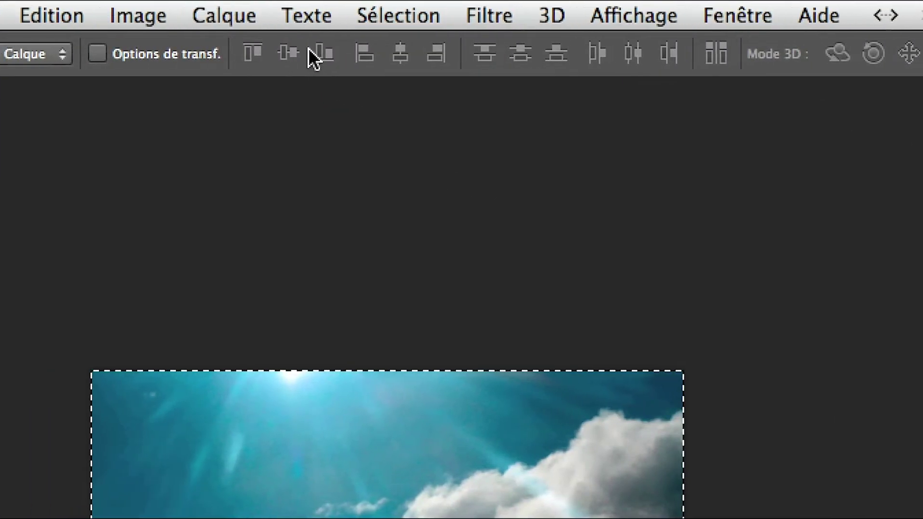
{"action": "left_click", "coordinate": [334, 19]}
{"action": "left_click", "coordinate": [333, 19]}
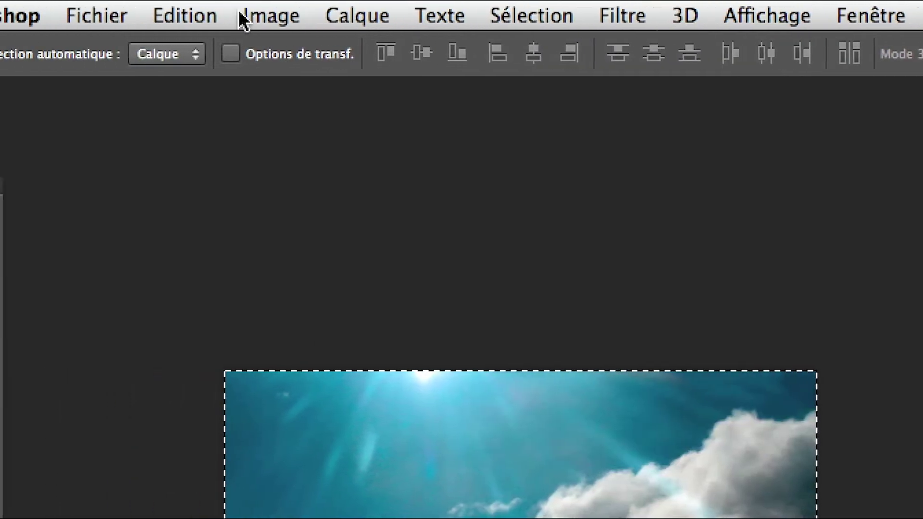
{"action": "left_click", "coordinate": [27, 15]}
{"action": "left_click", "coordinate": [241, 165]}
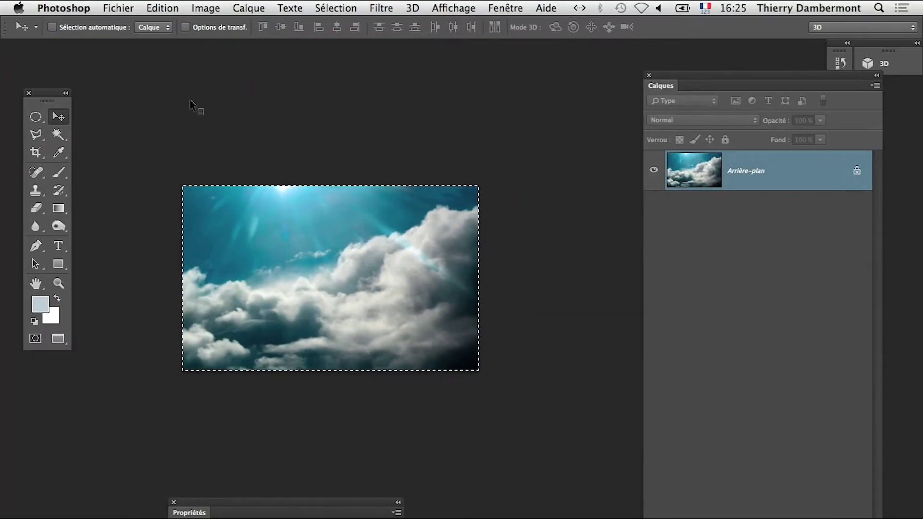
- Bring the Citadine micro-cars street document to the front and check its special paste options
{"action": "key", "text": "ctrl+Tab"}
{"action": "left_click", "coordinate": [384, 337], "text": "super"}
{"action": "left_click", "coordinate": [384, 336], "text": "super"}
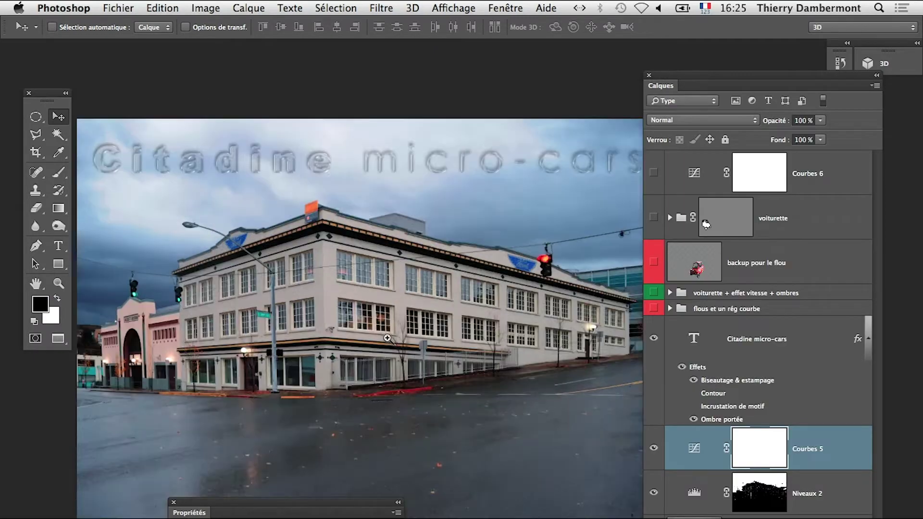
{"action": "left_click", "coordinate": [392, 294], "text": "alt"}
{"action": "left_click_drag", "start_coordinate": [392, 294], "coordinate": [383, 287]}
{"action": "left_click", "coordinate": [159, 8]}
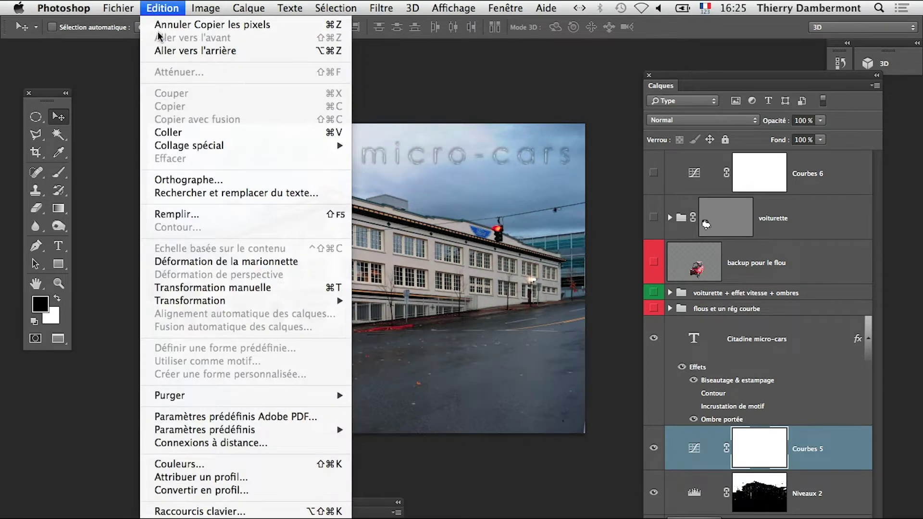
{"action": "mouse_move", "coordinate": [187, 147]}
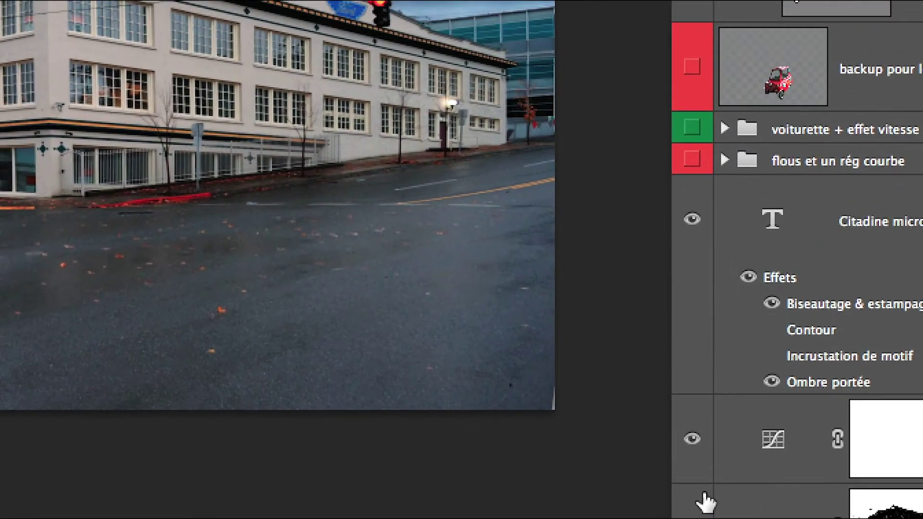
- Hide the Citadine micro-cars text layer and the Courbes 5 and Niveaux 2 adjustment layers above the street photo
{"action": "left_click", "coordinate": [698, 459]}
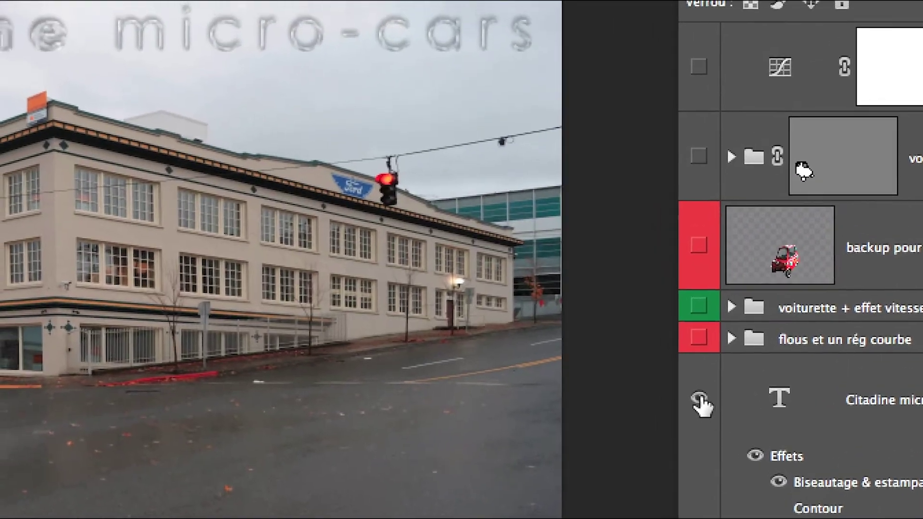
{"action": "left_click", "coordinate": [677, 351]}
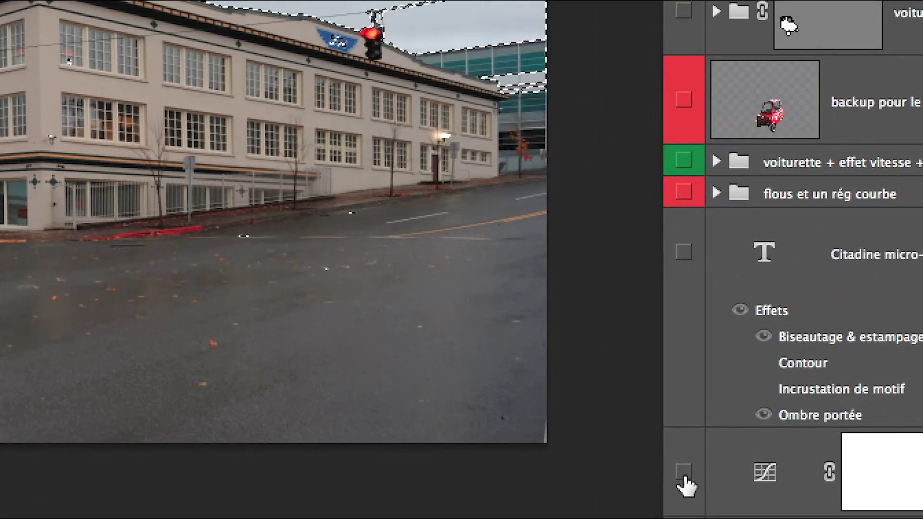
{"action": "left_click", "coordinate": [672, 420]}
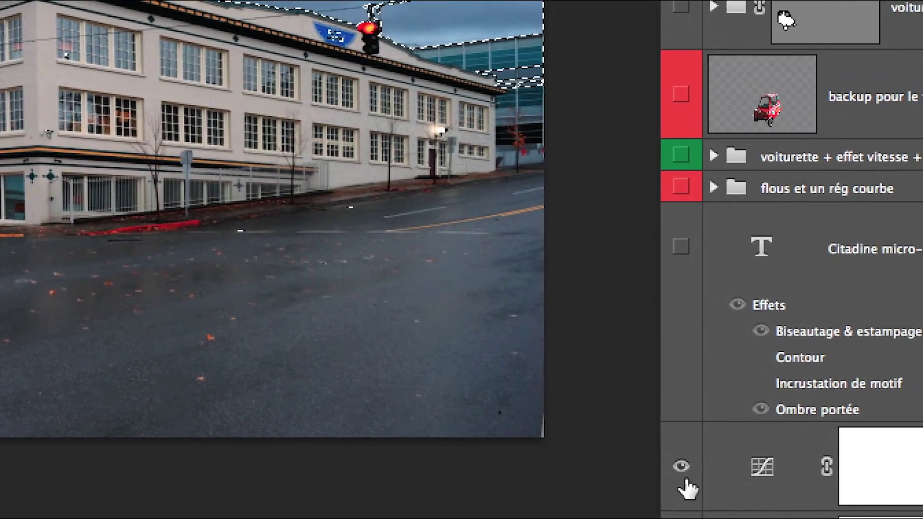
{"action": "left_click", "coordinate": [700, 442]}
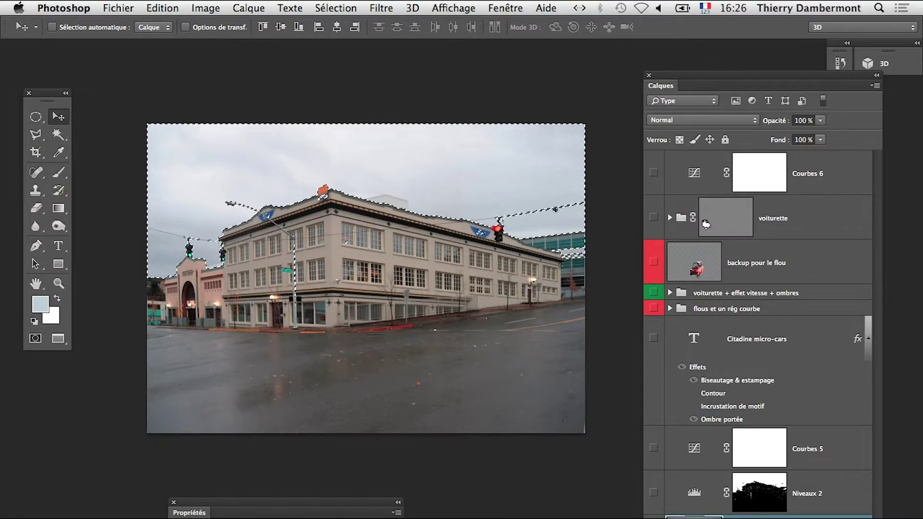
- Paste the copied clouds inside the sky selection with Coller dedans and move them to the photo's upper-left corner
{"action": "left_click", "coordinate": [163, 8]}
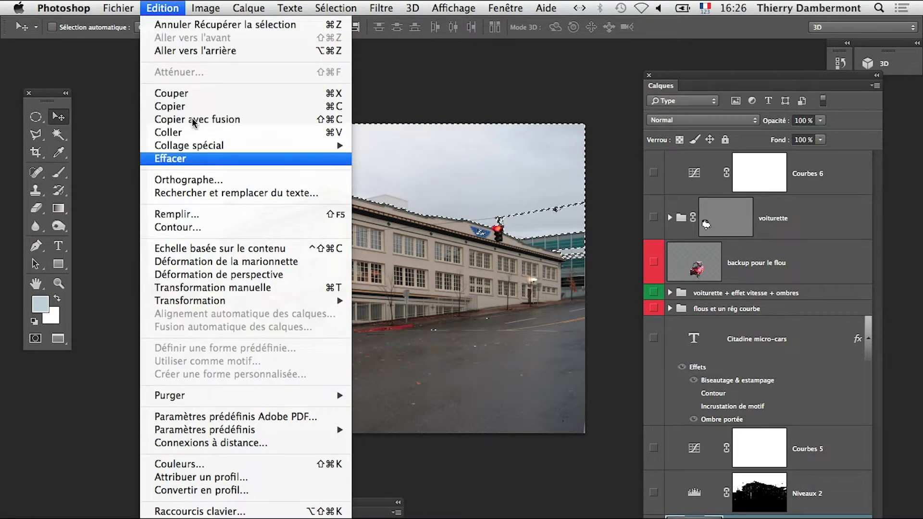
{"action": "mouse_move", "coordinate": [215, 146]}
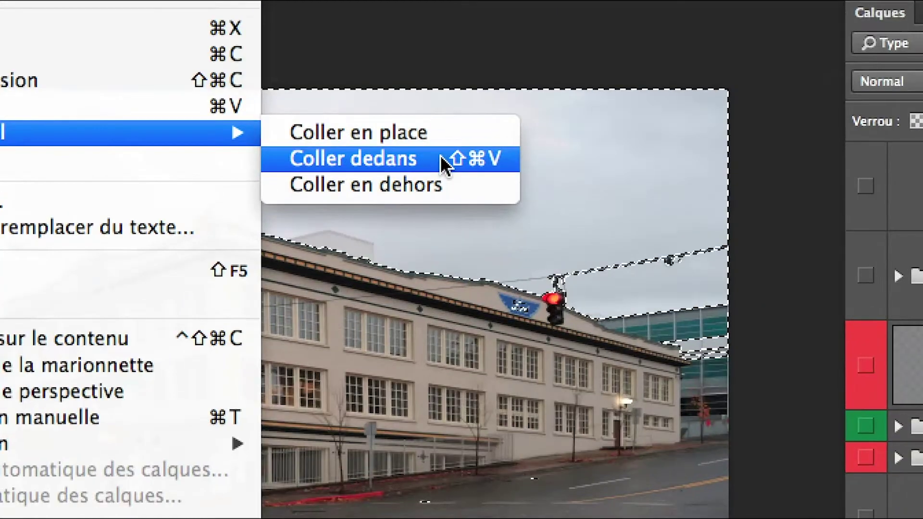
{"action": "left_click", "coordinate": [446, 164]}
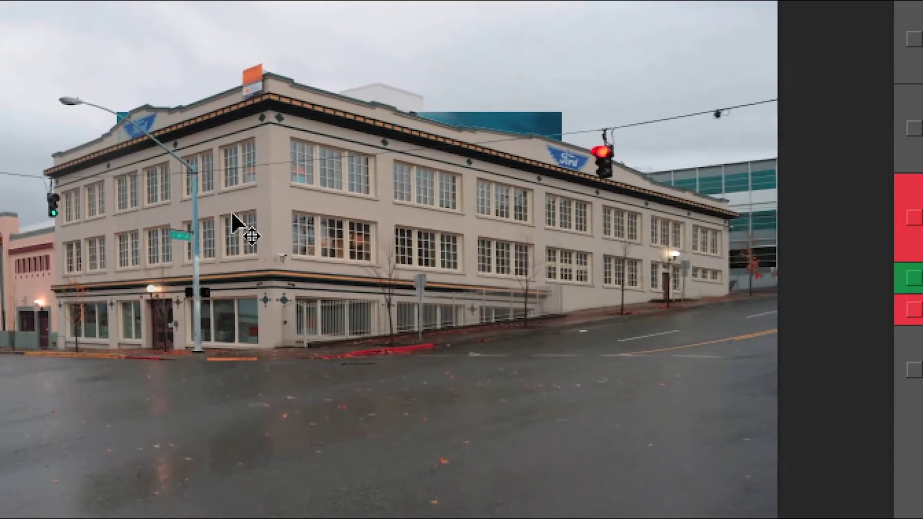
{"action": "left_click_drag", "start_coordinate": [232, 223], "coordinate": [0, 102]}
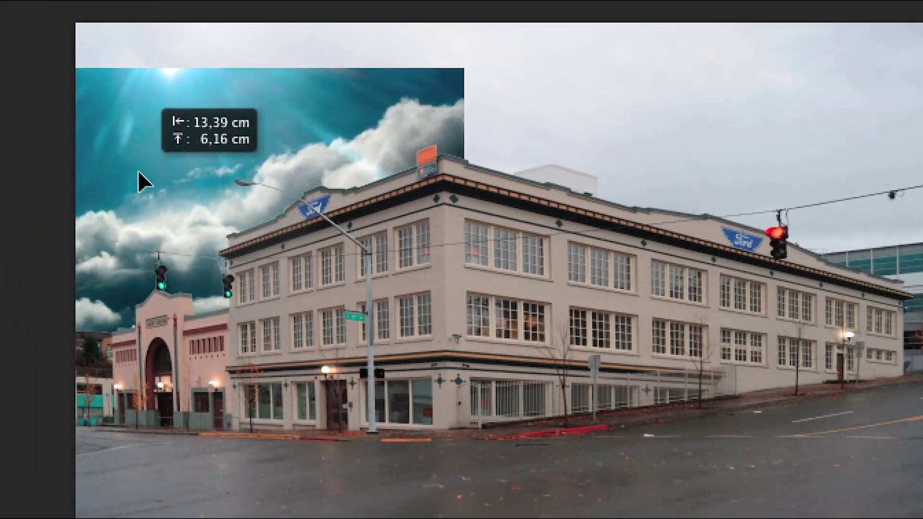
{"action": "mouse_move", "coordinate": [138, 172]}
{"action": "left_mouse_down"}
{"action": "mouse_move", "coordinate": [330, 154]}
{"action": "mouse_move", "coordinate": [259, 156]}
{"action": "mouse_move", "coordinate": [233, 169]}
{"action": "mouse_move", "coordinate": [147, 155]}
{"action": "mouse_move", "coordinate": [144, 181]}
{"action": "mouse_move", "coordinate": [144, 145]}
{"action": "mouse_move", "coordinate": [145, 181]}
{"action": "left_mouse_up"}
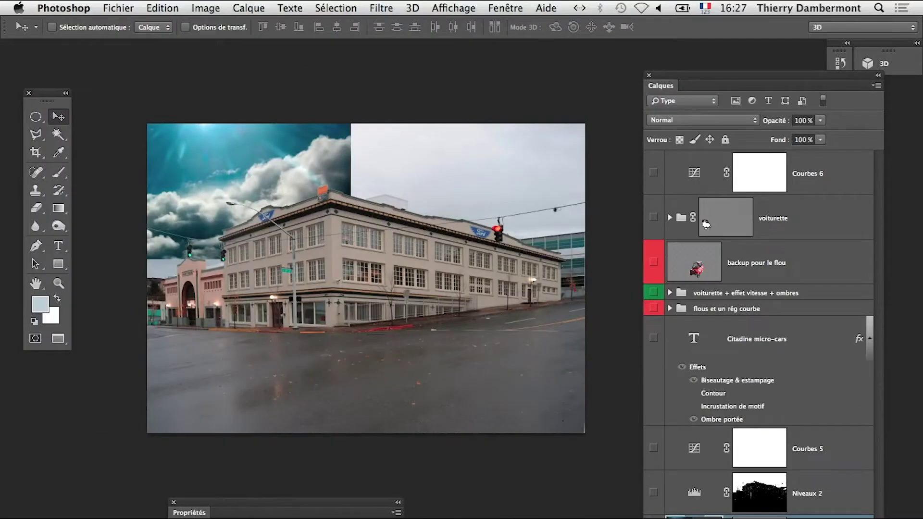
- Start a free transform on the cloud layer and enlarge it to 222.69 % width and 167.35 % height across the whole sky
{"action": "mouse_move", "coordinate": [2, 315]}
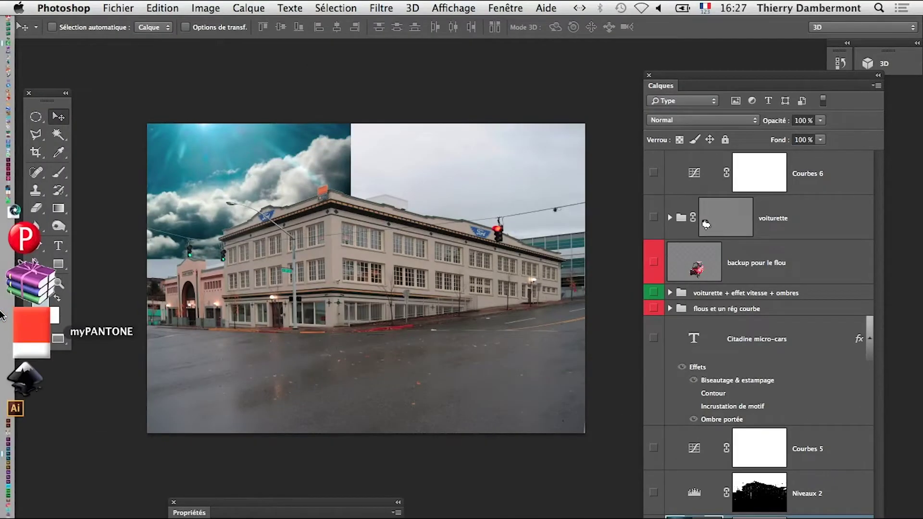
{"action": "scroll", "coordinate": [259, 314], "scroll_direction": "down", "scroll_amount": 4}
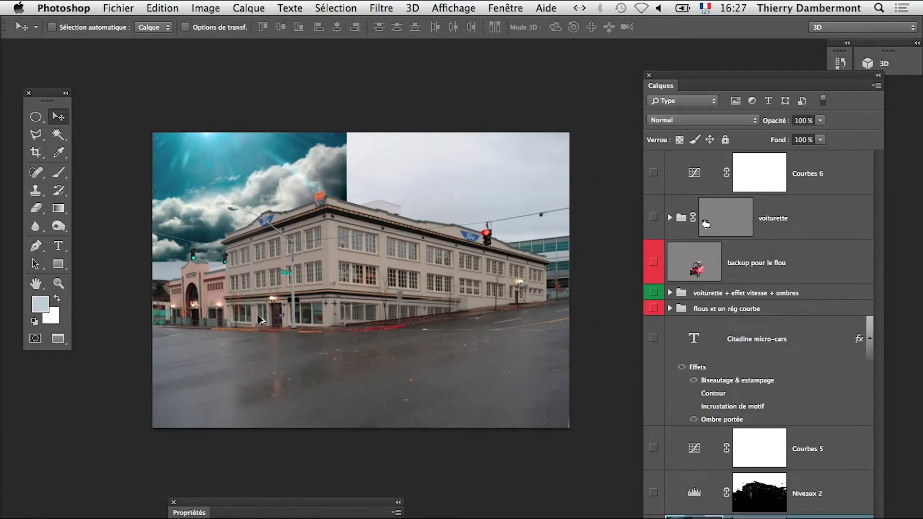
{"action": "scroll", "coordinate": [260, 320], "scroll_direction": "down", "scroll_amount": 3}
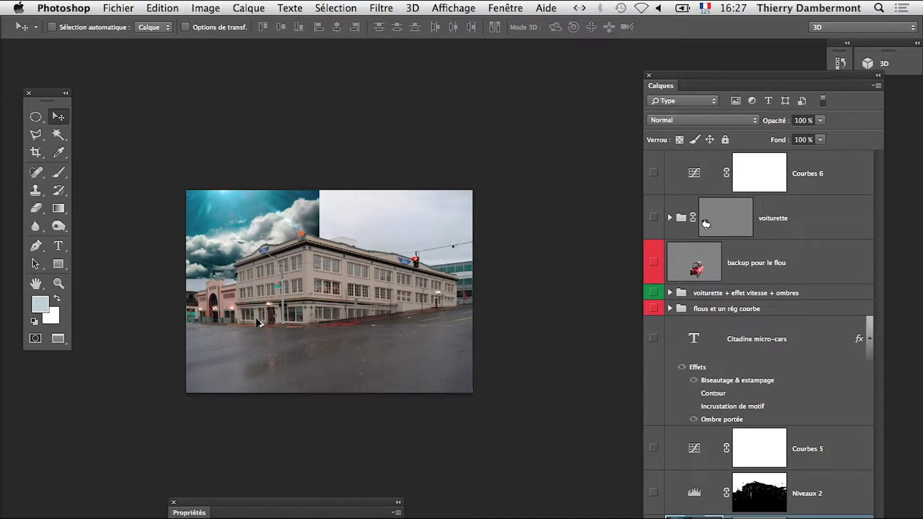
{"action": "left_click", "coordinate": [162, 8]}
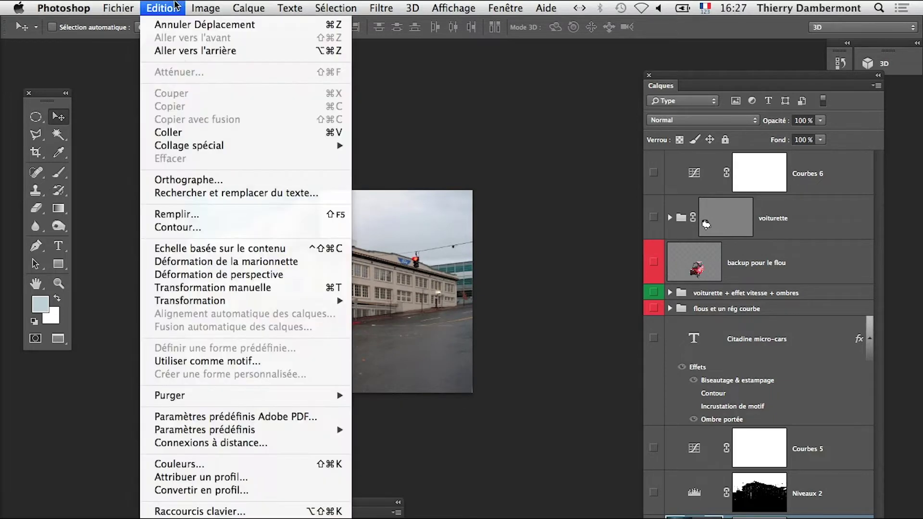
{"action": "left_click", "coordinate": [219, 241]}
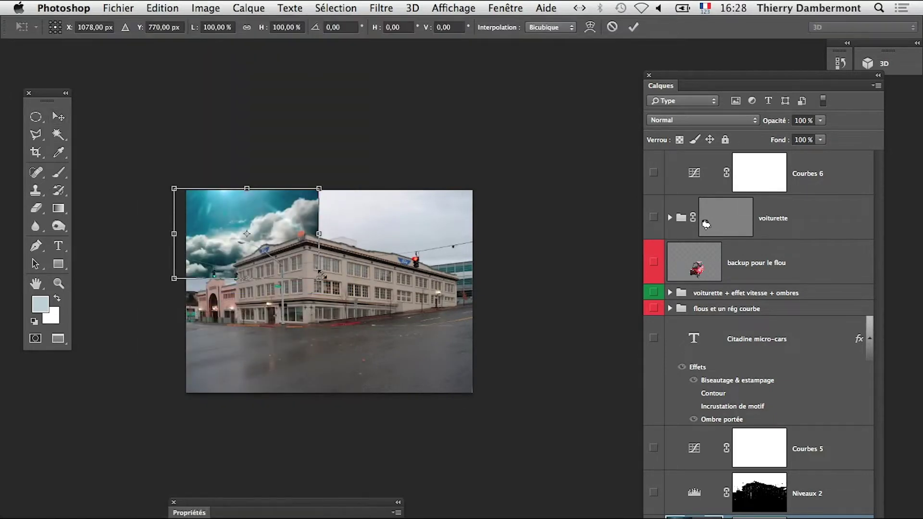
{"action": "left_click_drag", "start_coordinate": [319, 277], "coordinate": [499, 340]}
{"action": "left_click_drag", "start_coordinate": [431, 303], "coordinate": [432, 283]}
{"action": "scroll", "coordinate": [344, 261], "scroll_direction": "up", "scroll_amount": 3}
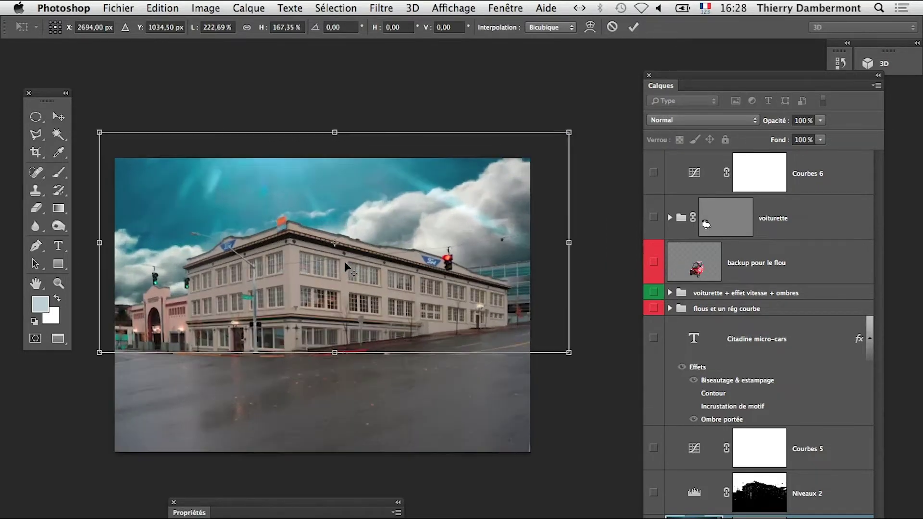
- Widen the clouds to 260.42 % width and 168.33 % height, reposition them behind the building and apply the transformation
{"action": "mouse_move", "coordinate": [248, 292]}
{"action": "left_mouse_down"}
{"action": "mouse_move", "coordinate": [335, 303]}
{"action": "mouse_move", "coordinate": [252, 308]}
{"action": "left_mouse_up"}
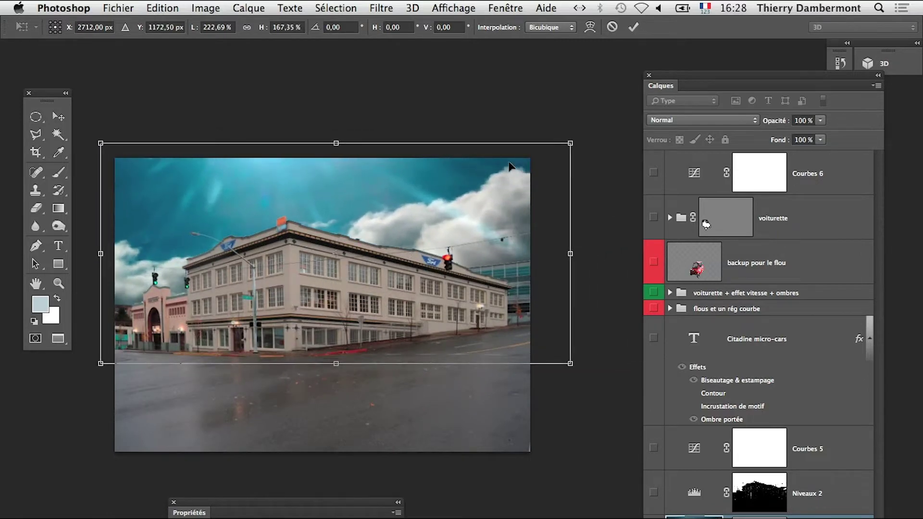
{"action": "left_click_drag", "start_coordinate": [566, 144], "coordinate": [527, 201]}
{"action": "left_click_drag", "start_coordinate": [572, 283], "coordinate": [639, 363]}
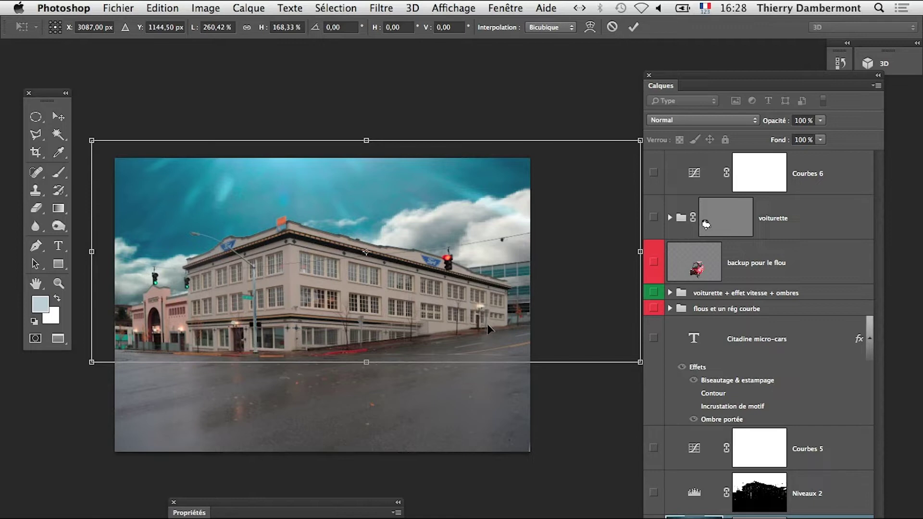
{"action": "left_click_drag", "start_coordinate": [489, 323], "coordinate": [487, 323]}
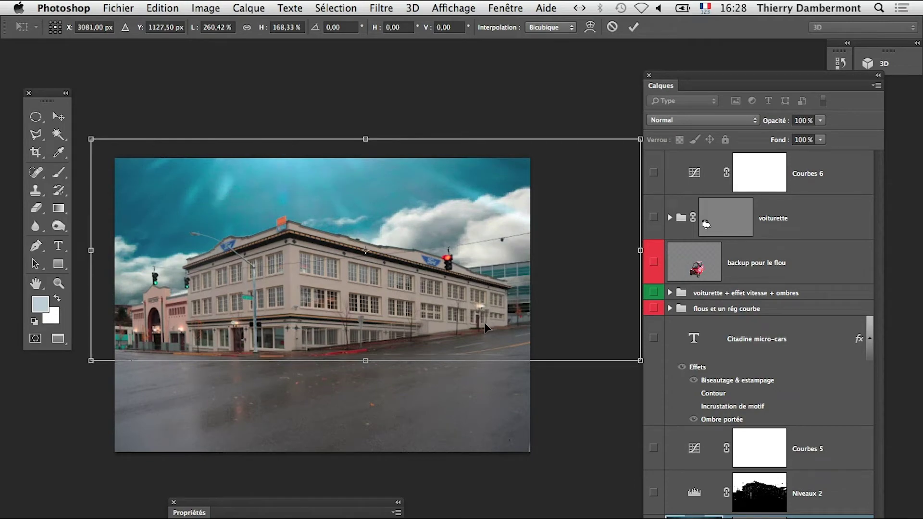
{"action": "key", "text": "Return"}
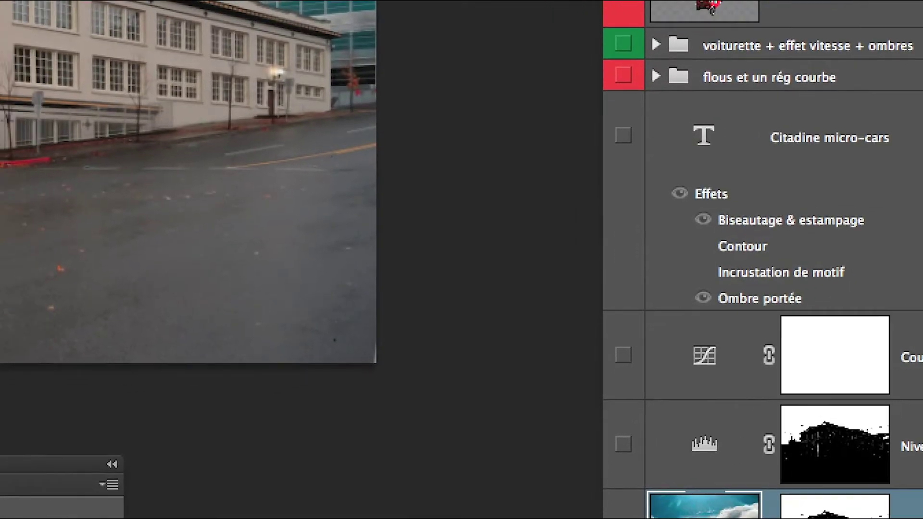
- Duplicate the cloud layer and stretch the copy to about 85 % width and 217 % height
{"action": "key", "text": "ctrl+j"}
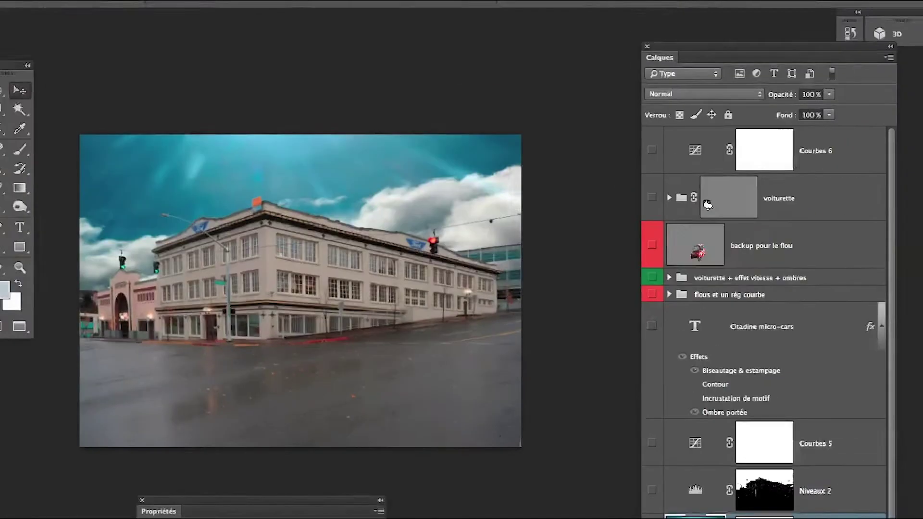
{"action": "key", "text": "ctrl+t"}
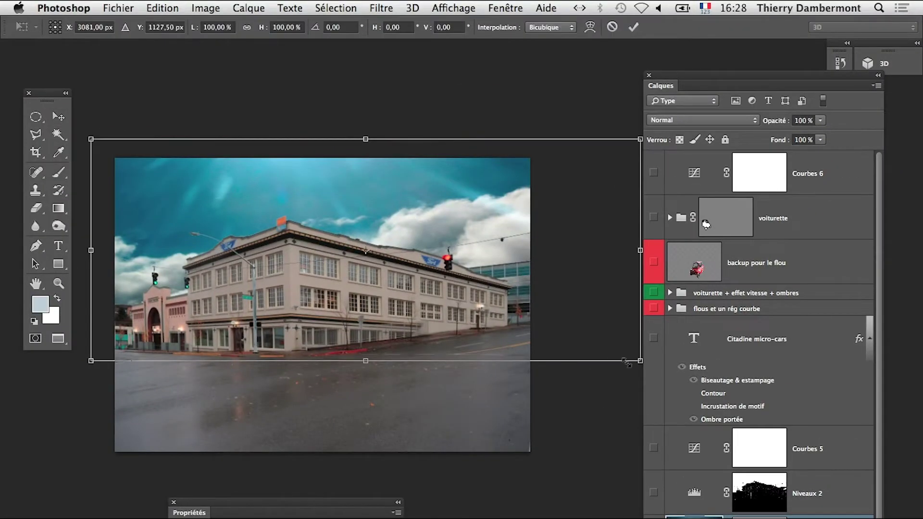
{"action": "left_click_drag", "start_coordinate": [626, 361], "coordinate": [457, 358]}
{"action": "left_click_drag", "start_coordinate": [349, 322], "coordinate": [394, 283]}
{"action": "left_click_drag", "start_coordinate": [501, 328], "coordinate": [528, 517]}
{"action": "left_click_drag", "start_coordinate": [465, 517], "coordinate": [428, 338]}
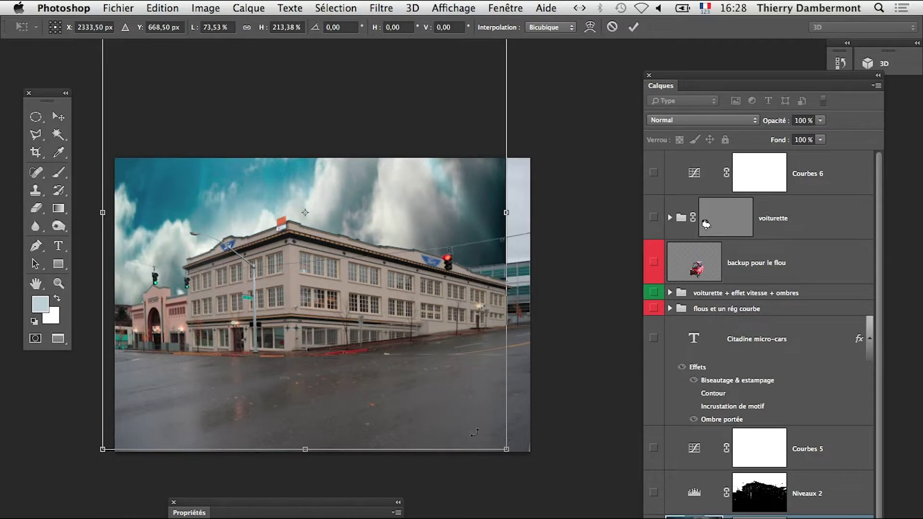
{"action": "left_click_drag", "start_coordinate": [503, 456], "coordinate": [574, 458]}
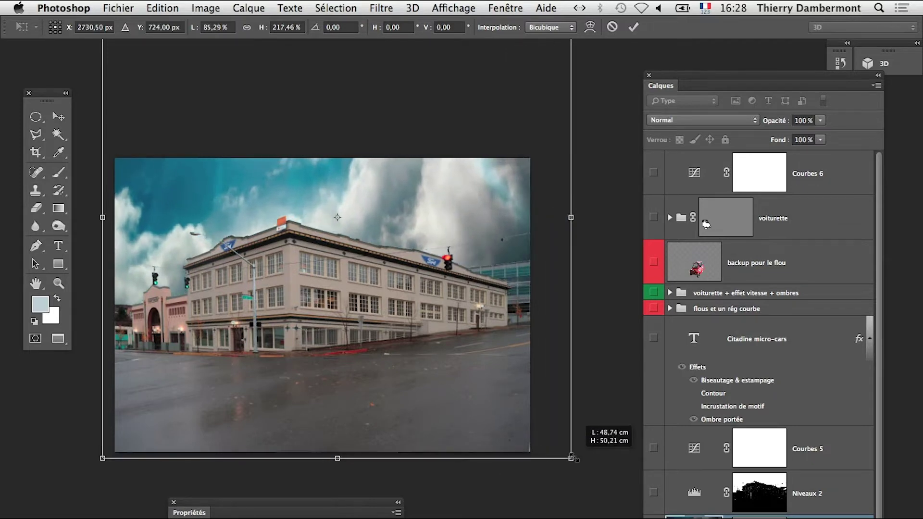
- Rescale the copied clouds to 145.42 % width and 154.42 % height, move them up over the photo and apply the transformation
{"action": "left_click", "coordinate": [400, 341], "text": "alt"}
{"action": "left_click", "coordinate": [399, 342], "text": "alt"}
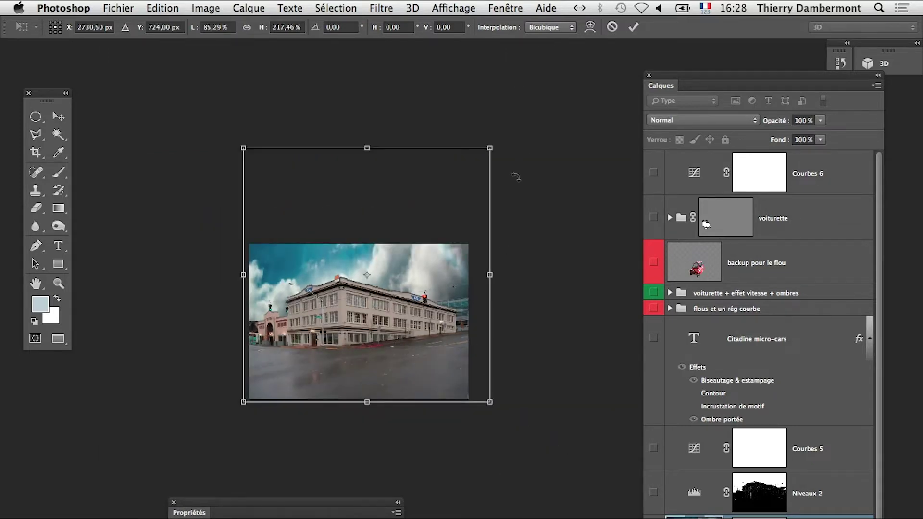
{"action": "left_click_drag", "start_coordinate": [487, 150], "coordinate": [596, 221]}
{"action": "left_click_drag", "start_coordinate": [243, 218], "coordinate": [177, 222]}
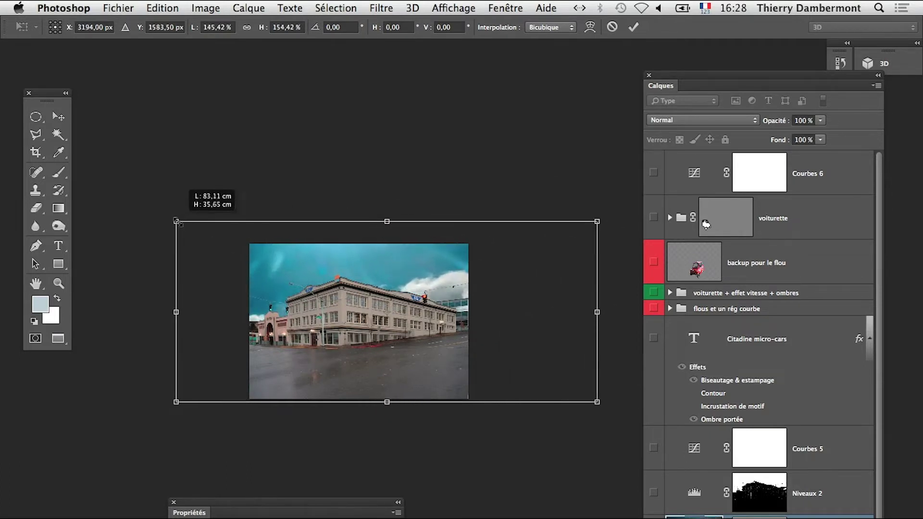
{"action": "left_click_drag", "start_coordinate": [344, 346], "coordinate": [328, 323]}
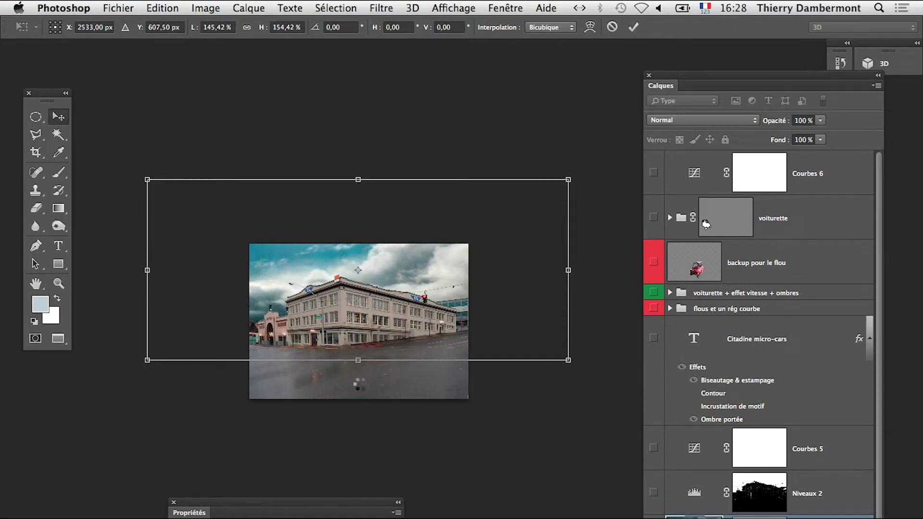
{"action": "left_click", "coordinate": [365, 295]}
{"action": "left_click", "coordinate": [365, 295]}
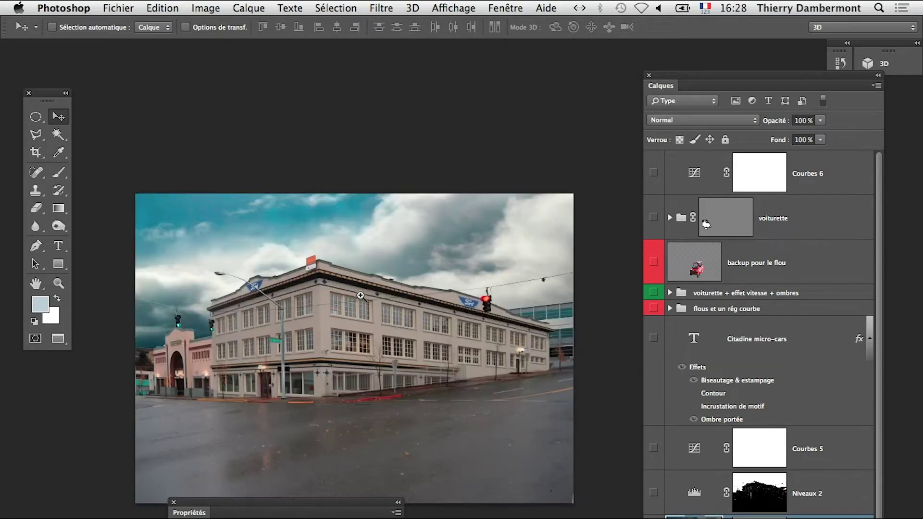
{"action": "left_click", "coordinate": [365, 296]}
{"action": "left_click", "coordinate": [391, 319], "text": "alt"}
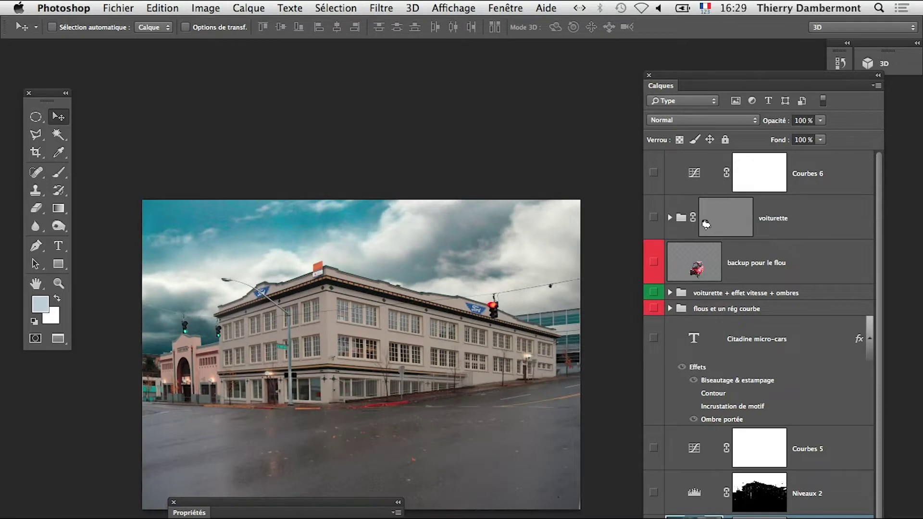
- Toggle the visibility of the two cloud layers to compare both sky versions with the original sky
{"action": "key", "text": "super+comma"}
{"action": "key", "text": "super+comma"}
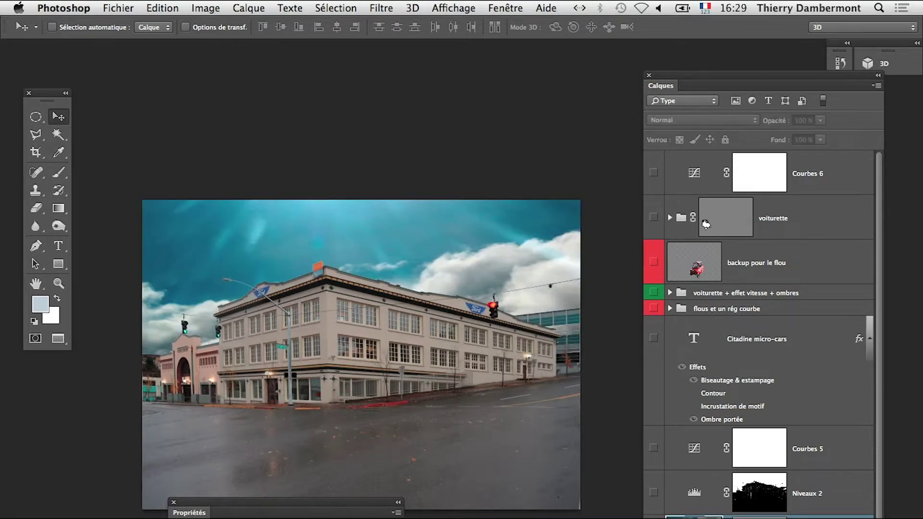
{"action": "key", "text": "super+comma"}
{"action": "key", "text": "super+comma"}
{"action": "key", "text": "super+comma"}
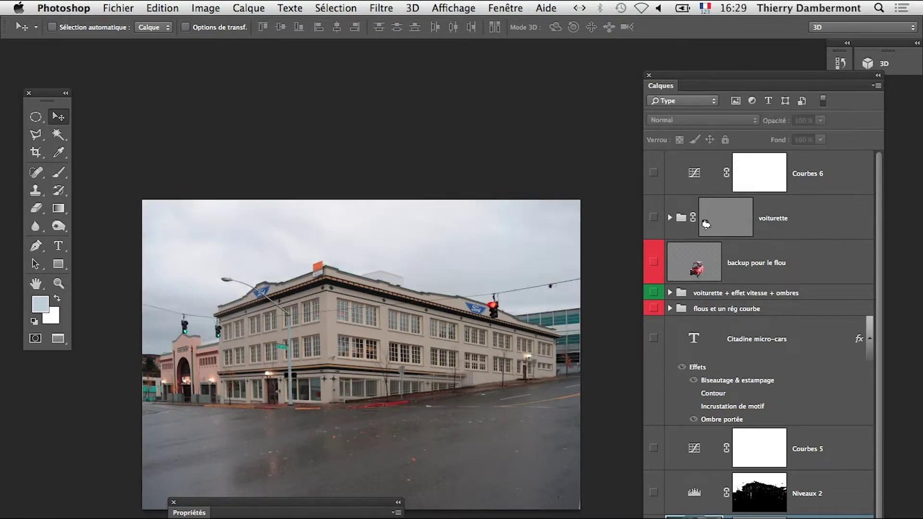
{"action": "key", "text": "super+comma"}
{"action": "key", "text": "super+comma"}
{"action": "key", "text": "super+comma"}
{"action": "key", "text": "super+comma"}
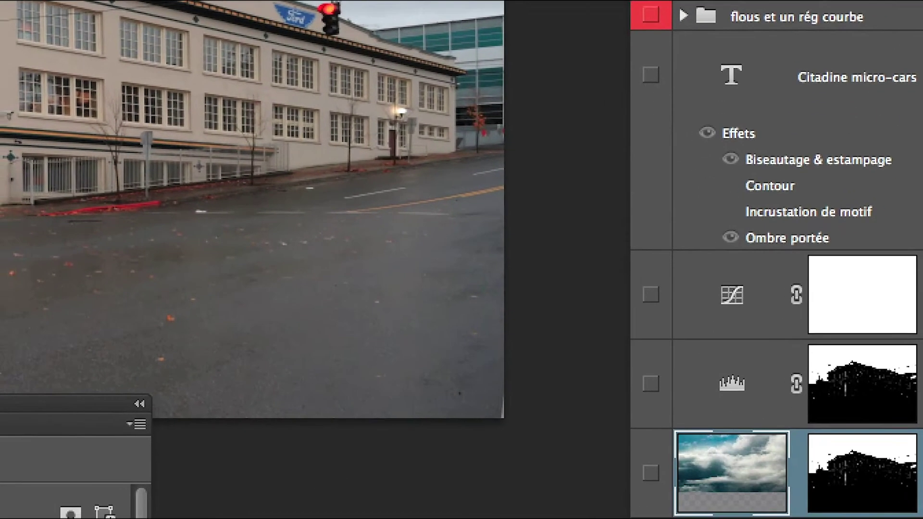
{"action": "key", "text": "super+comma"}
{"action": "key", "text": "super+comma"}
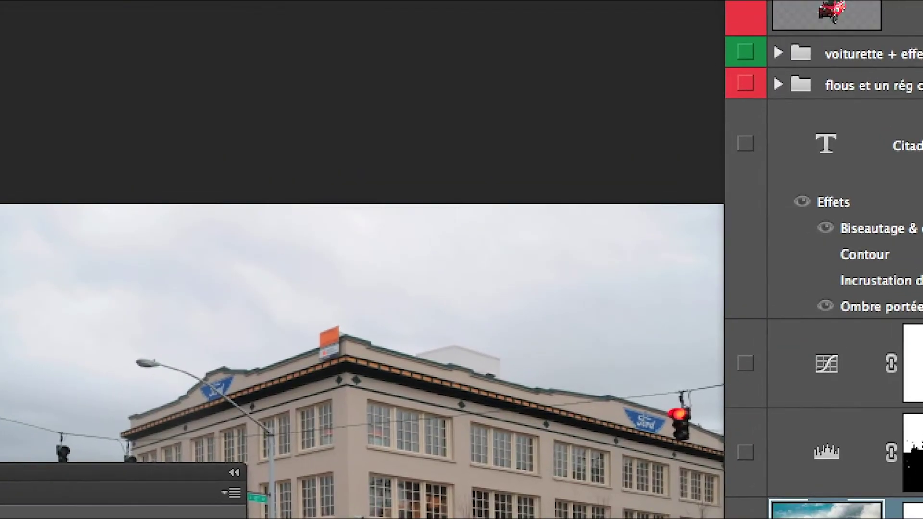
{"action": "key", "text": "super+minus"}
{"action": "key", "text": "super+comma"}
{"action": "key", "text": "super+comma"}
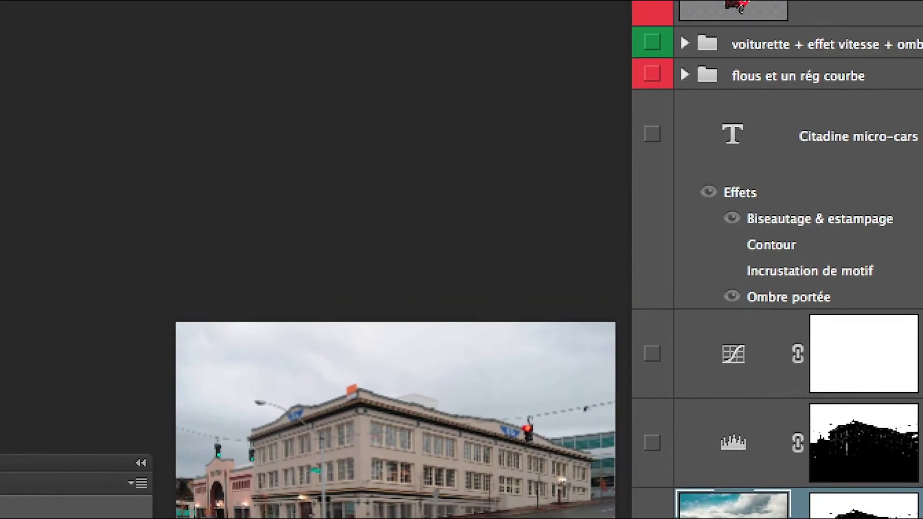
{"action": "key", "text": "super+comma"}
{"action": "key", "text": "super+comma"}
{"action": "key", "text": "super+comma"}
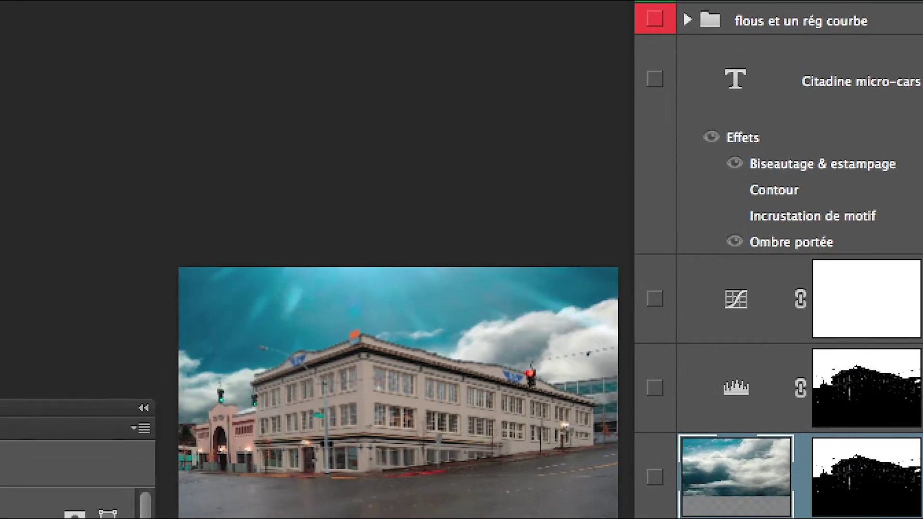
{"action": "key", "text": "super+comma"}
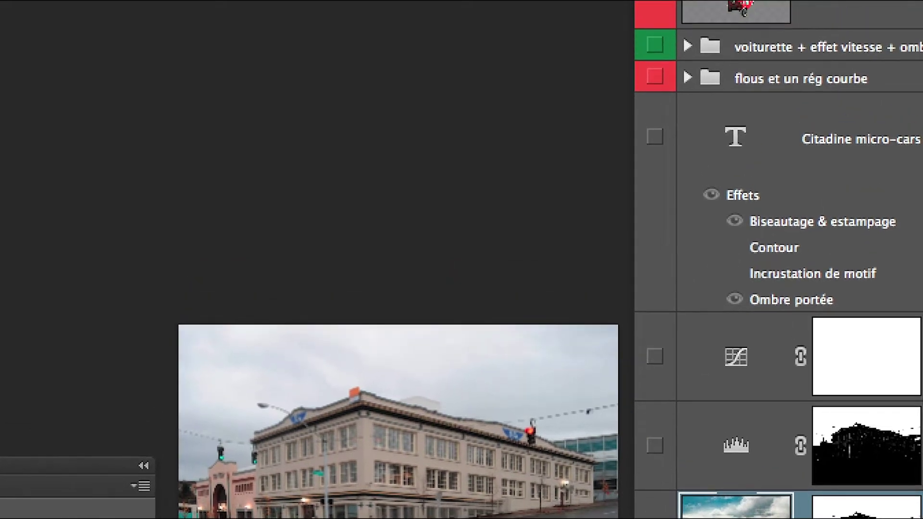
{"action": "key", "text": "super+comma"}
{"action": "key", "text": "super+comma"}
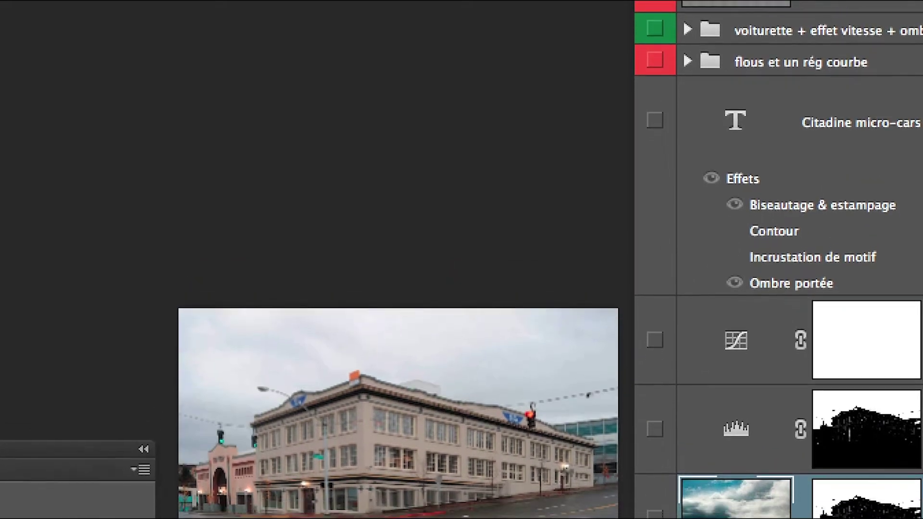
{"action": "key", "text": "super+comma"}
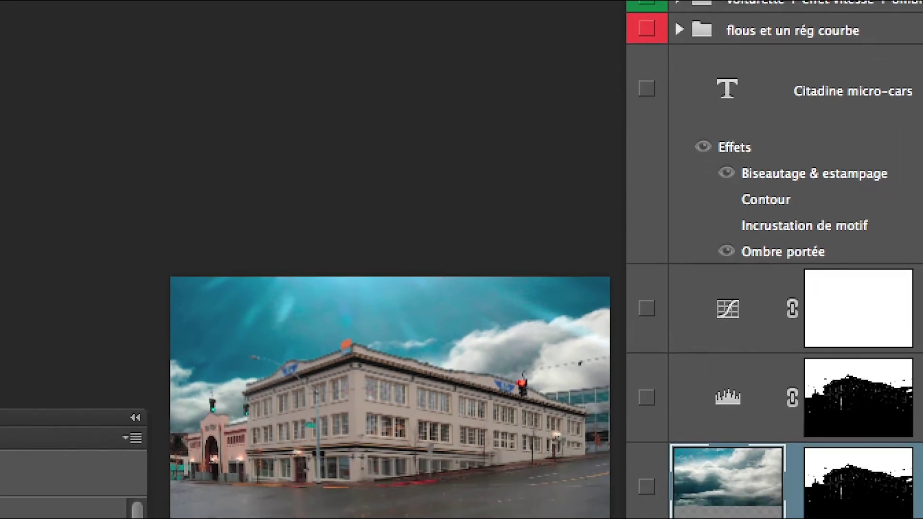
{"action": "key", "text": "super+comma"}
{"action": "key", "text": "super+comma"}
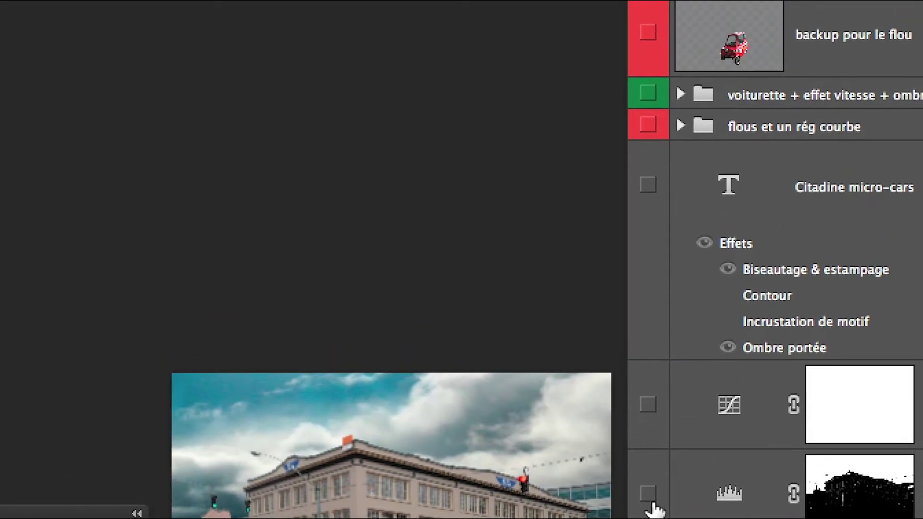
- Preview the Niveaux 2 adjustment on the new sky, hide it again and turn on the Courbes 5 adjustment layer
{"action": "left_click", "coordinate": [652, 465]}
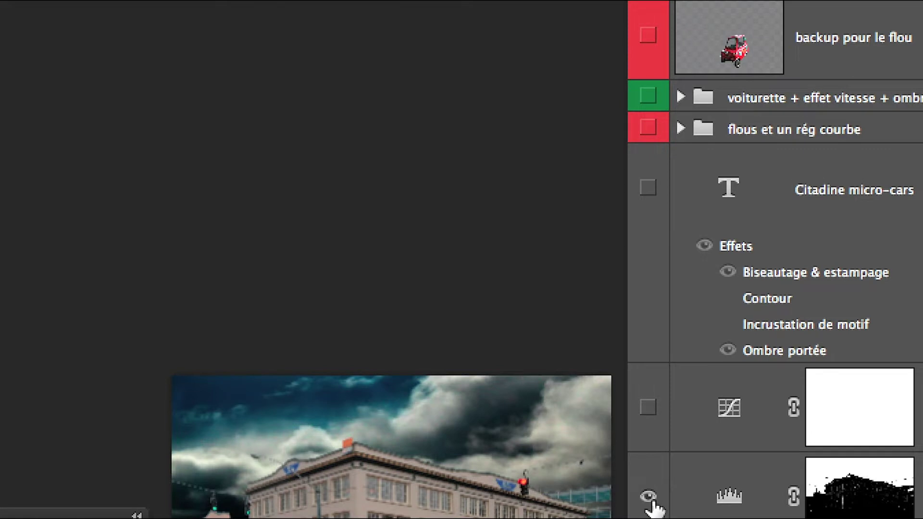
{"action": "left_click", "coordinate": [650, 498]}
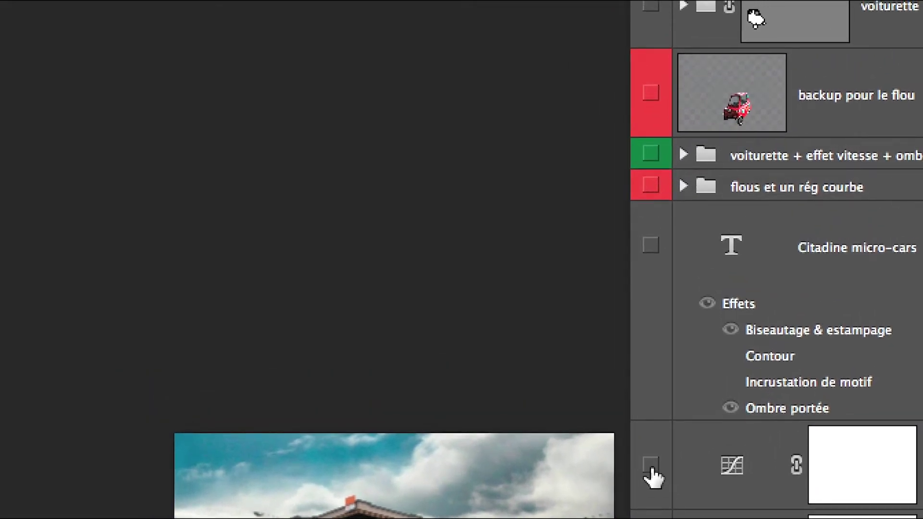
{"action": "left_click", "coordinate": [651, 468]}
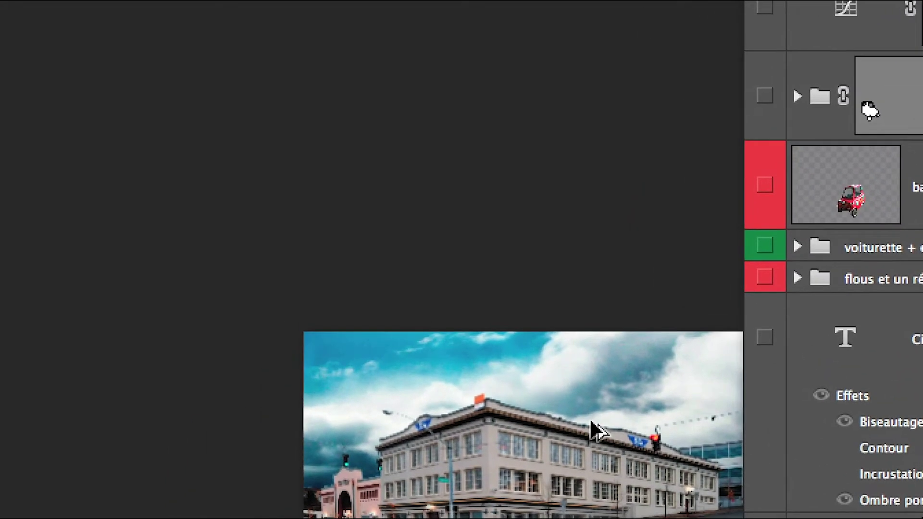
{"action": "scroll", "coordinate": [562, 417], "scroll_direction": "up", "scroll_amount": 2}
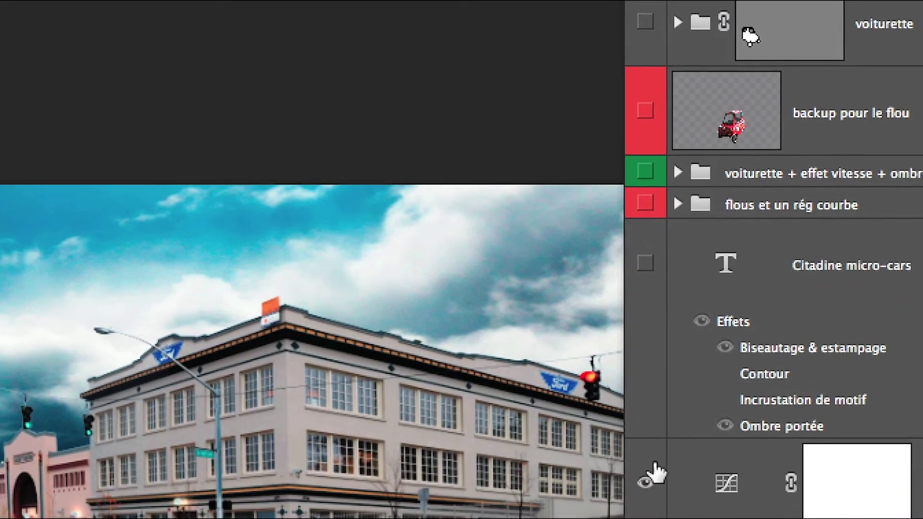
{"action": "left_click", "coordinate": [653, 468]}
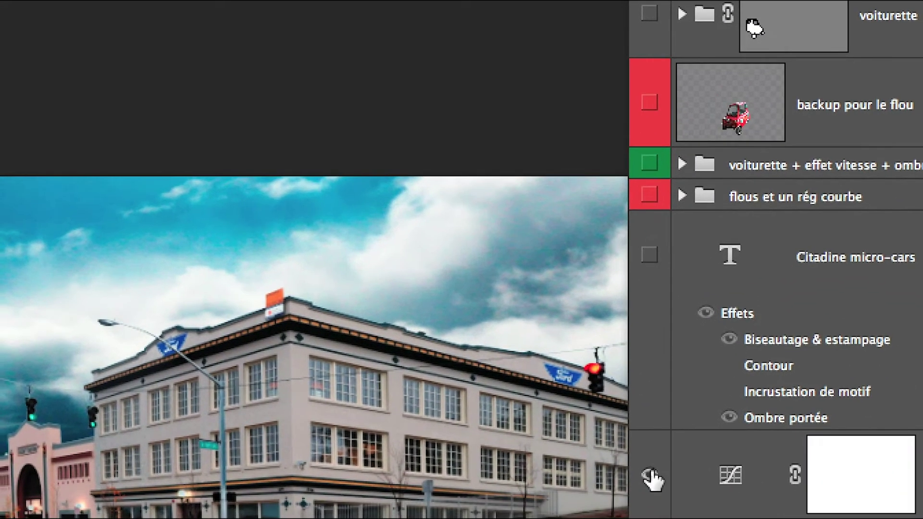
{"action": "left_click", "coordinate": [653, 468]}
{"action": "left_click", "coordinate": [652, 468]}
{"action": "left_click", "coordinate": [653, 468]}
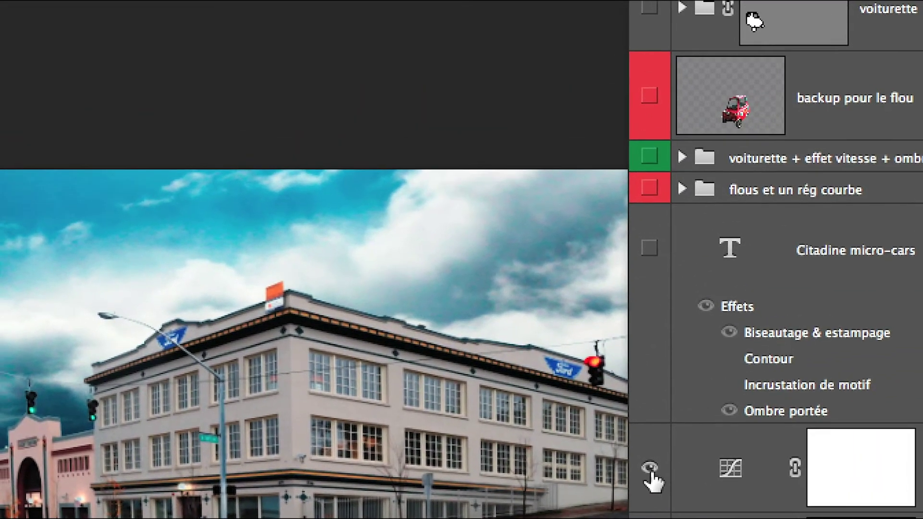
- Toggle the Courbes 5 adjustment layer to check its effect on the sky and move it down the layer stack, beneath the cloud layers
{"action": "left_click", "coordinate": [644, 445]}
{"action": "left_click", "coordinate": [644, 445]}
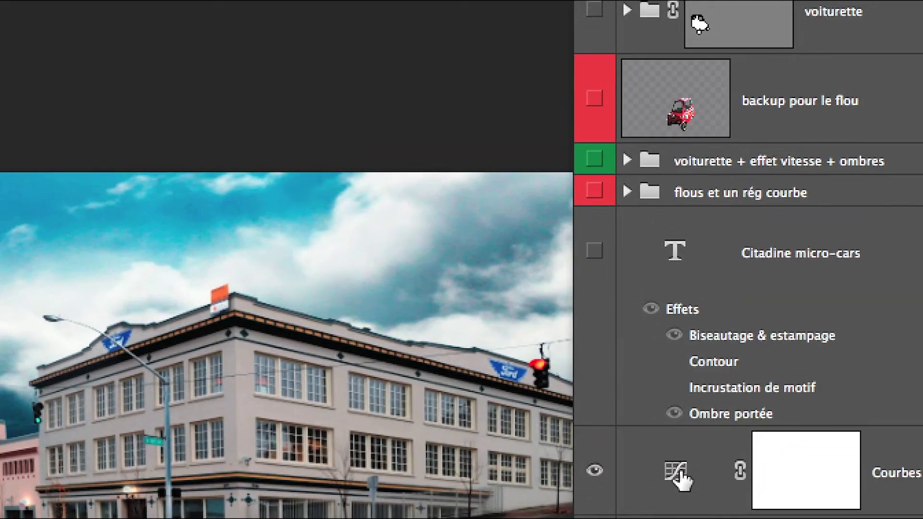
{"action": "left_click_drag", "start_coordinate": [743, 470], "coordinate": [745, 475]}
{"action": "left_click_drag", "start_coordinate": [678, 471], "coordinate": [683, 516]}
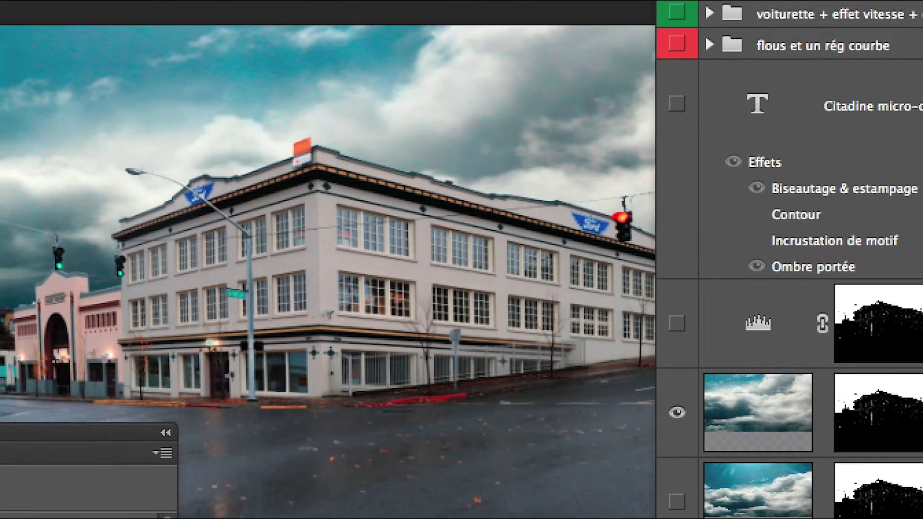
- Create a new Teinte/Saturation adjustment layer clipped to the Calque 3 copie cloud layer
{"action": "scroll", "coordinate": [424, 322], "scroll_direction": "down", "scroll_amount": 5}
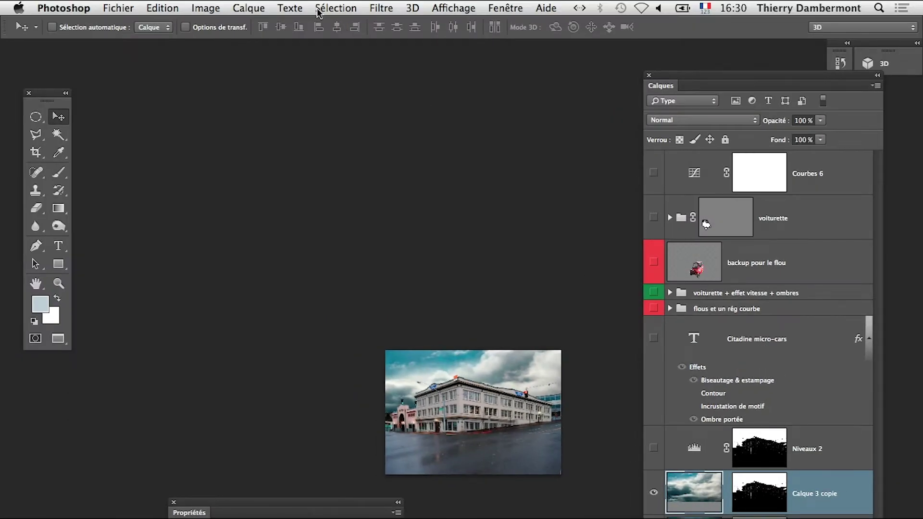
{"action": "left_click", "coordinate": [249, 8]}
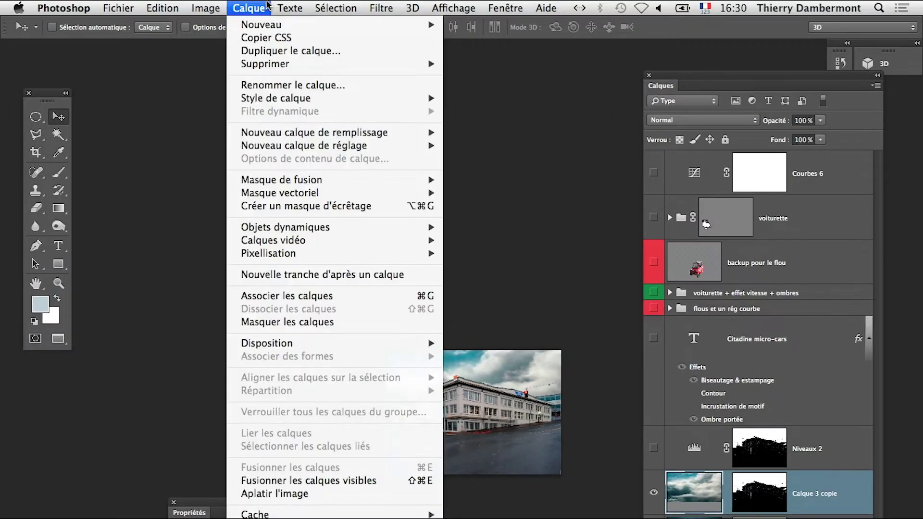
{"action": "mouse_move", "coordinate": [296, 146]}
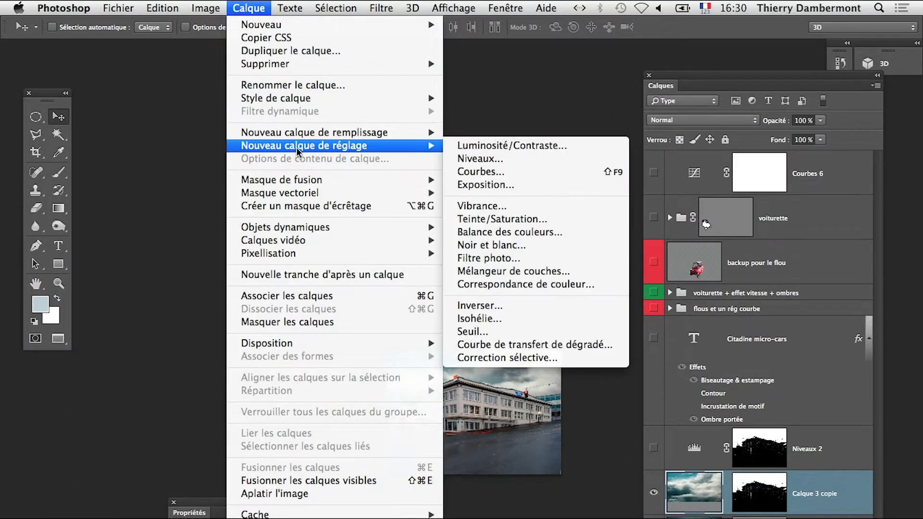
{"action": "left_click", "coordinate": [480, 215]}
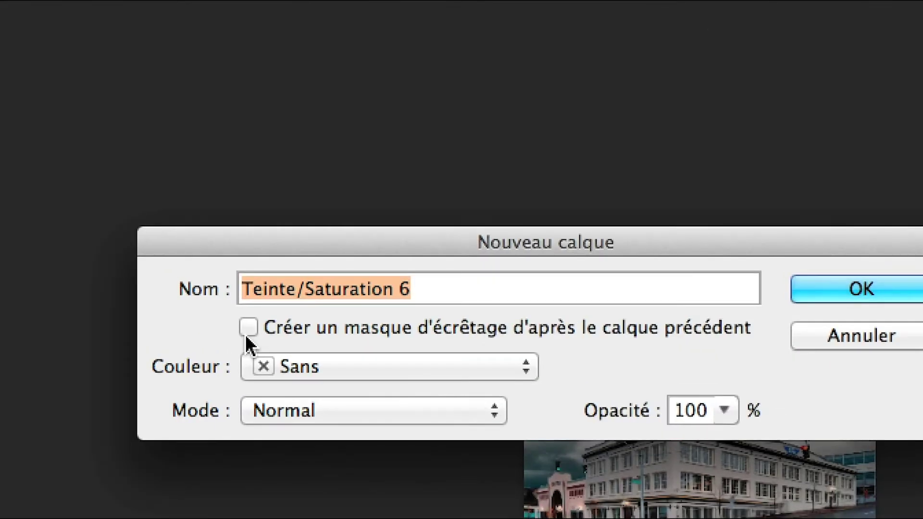
{"action": "left_click", "coordinate": [247, 333]}
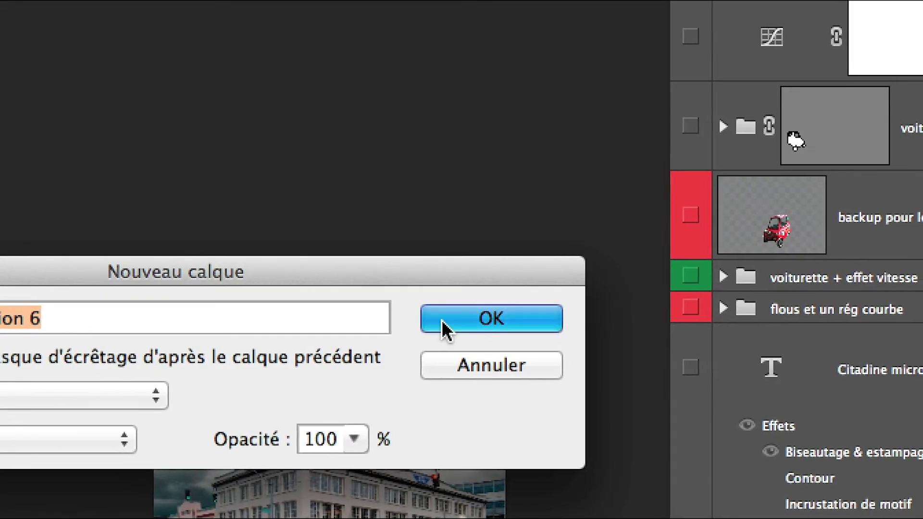
{"action": "left_click", "coordinate": [769, 315]}
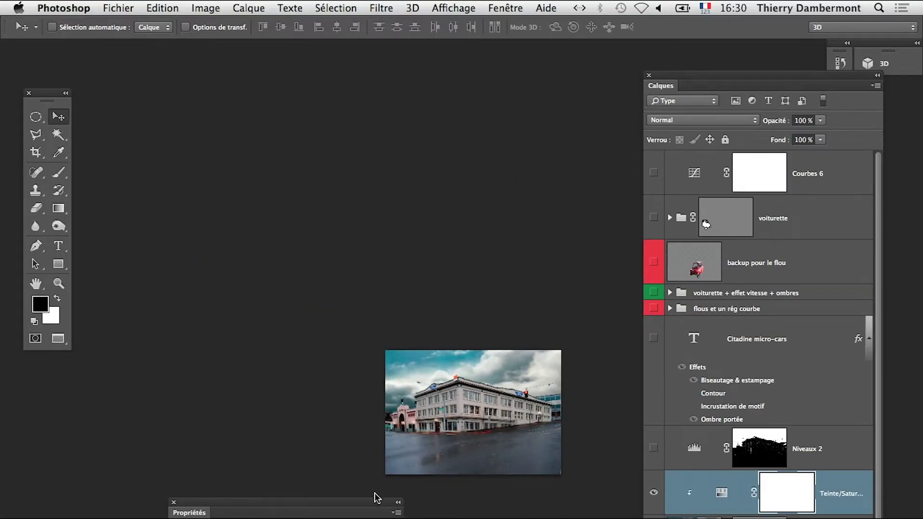
- Set the clouds' Teinte/Saturation adjustment to saturation +5 and hue +18
{"action": "left_click_drag", "start_coordinate": [378, 499], "coordinate": [290, 366]}
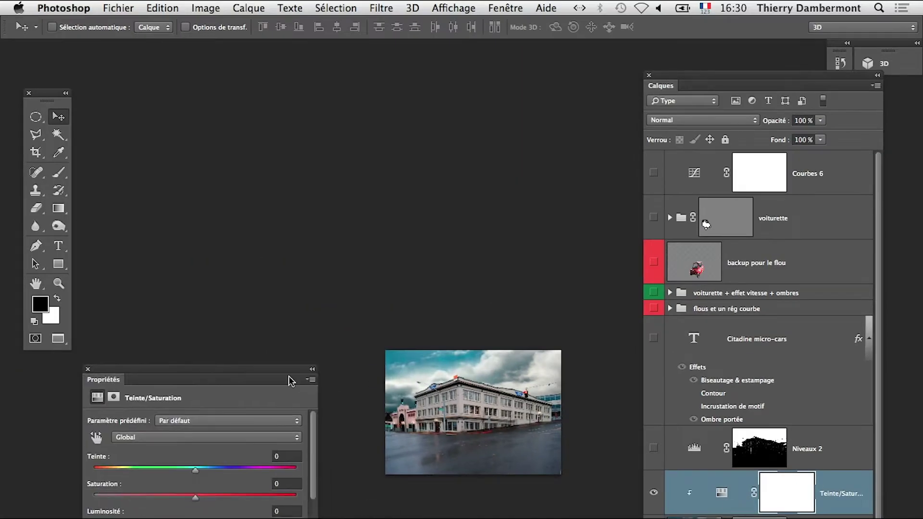
{"action": "scroll", "coordinate": [539, 374], "scroll_direction": "up", "scroll_amount": 3}
{"action": "scroll", "coordinate": [473, 401], "scroll_direction": "down", "scroll_amount": 5}
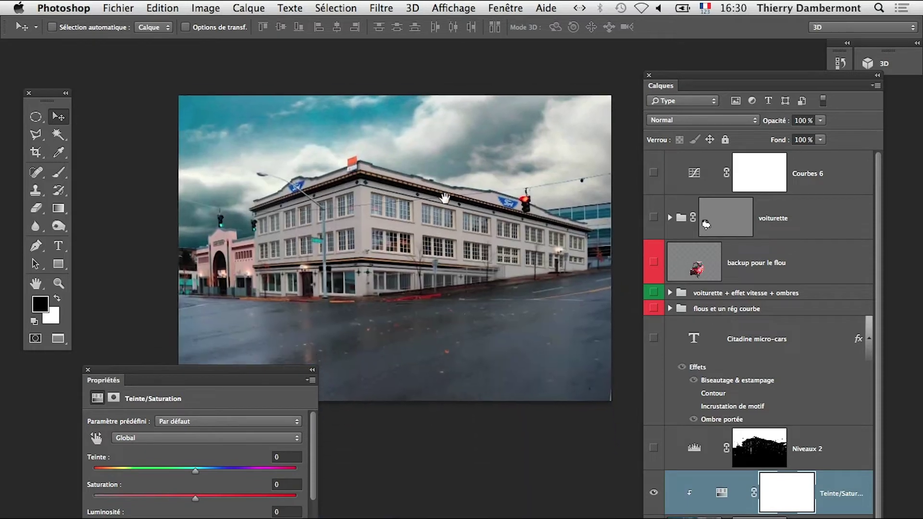
{"action": "left_click_drag", "start_coordinate": [317, 442], "coordinate": [382, 442]}
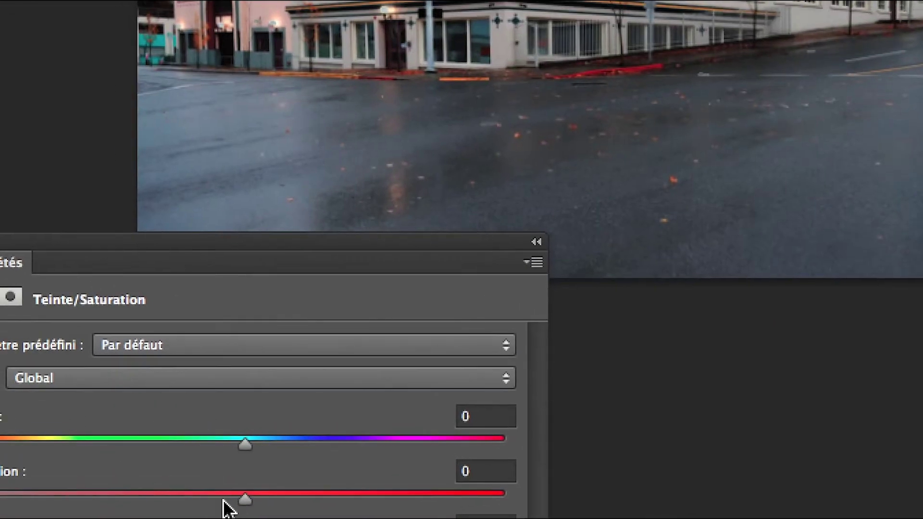
{"action": "left_click_drag", "start_coordinate": [228, 489], "coordinate": [171, 489]}
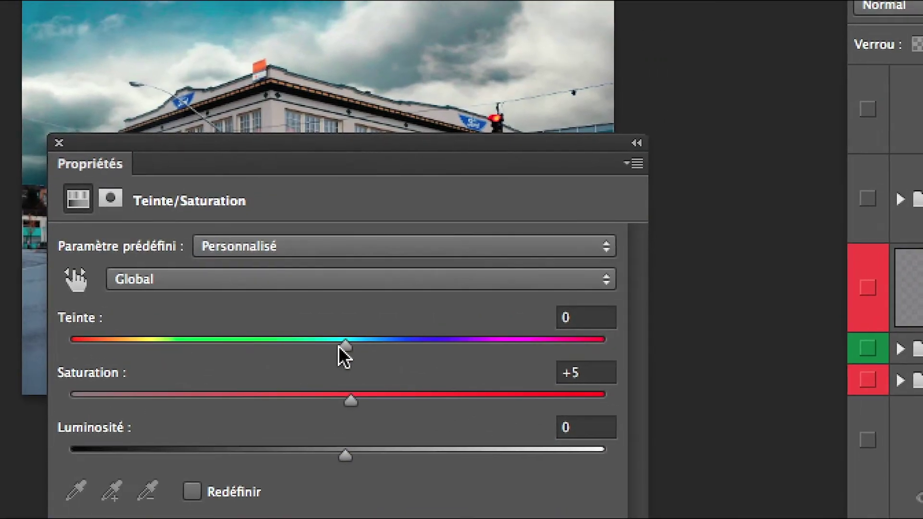
{"action": "left_click_drag", "start_coordinate": [338, 346], "coordinate": [368, 349]}
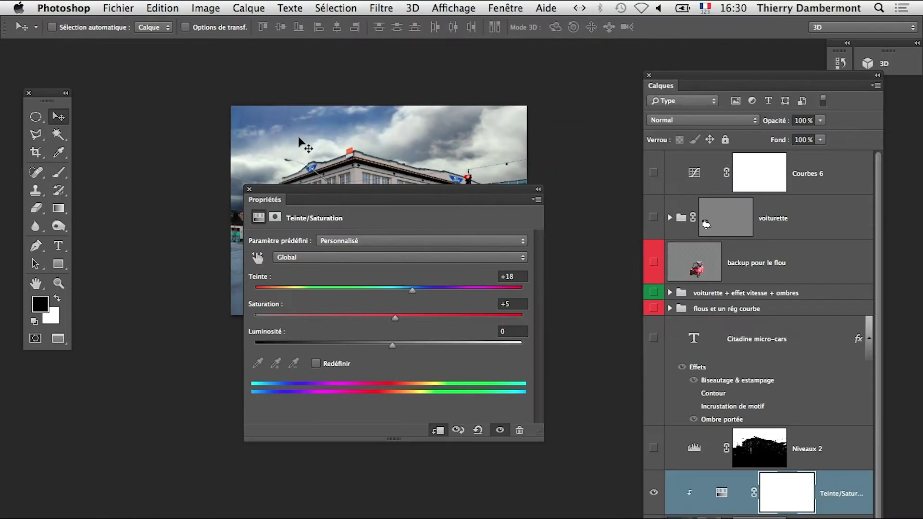
- Toggle the Teinte/Saturation layer to compare the sky colours and examine the clouds up close for noise
{"action": "left_click_drag", "start_coordinate": [338, 194], "coordinate": [322, 285]}
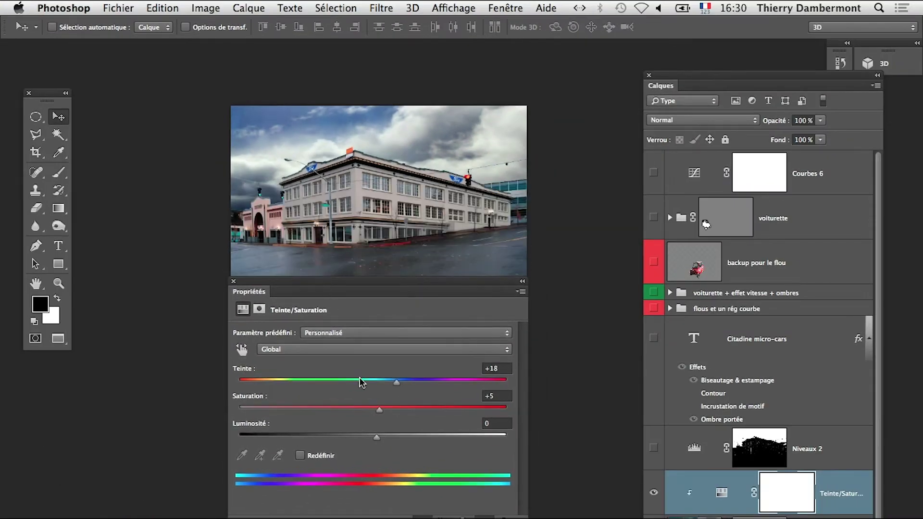
{"action": "left_click", "coordinate": [654, 493]}
{"action": "left_click_drag", "start_coordinate": [493, 289], "coordinate": [407, 352]}
{"action": "scroll", "coordinate": [346, 228], "scroll_direction": "up", "scroll_amount": 3}
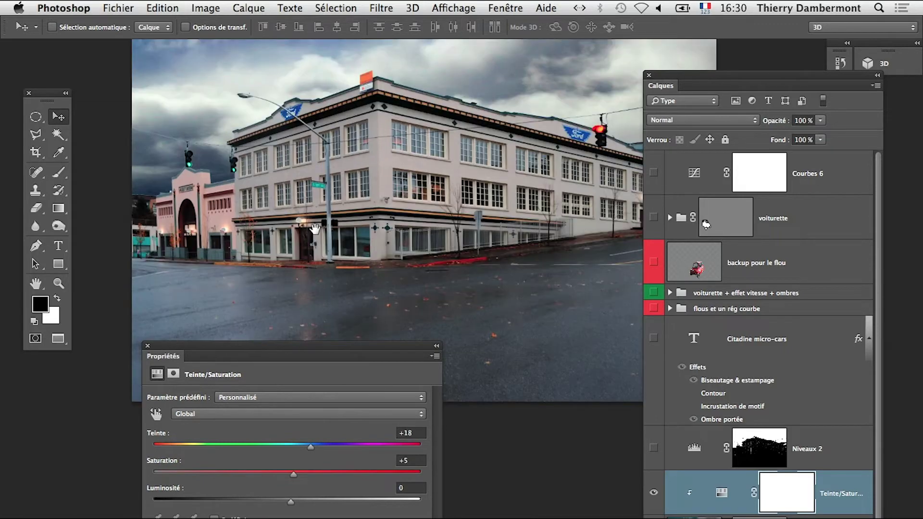
{"action": "left_click_drag", "start_coordinate": [315, 229], "coordinate": [386, 275]}
{"action": "left_click_drag", "start_coordinate": [382, 349], "coordinate": [354, 468]}
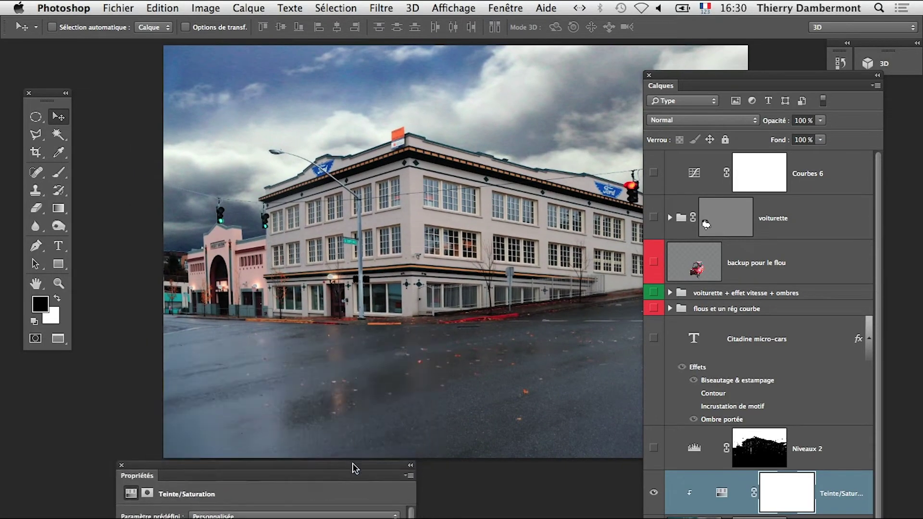
{"action": "left_click", "coordinate": [653, 492]}
{"action": "left_click_drag", "start_coordinate": [288, 79], "coordinate": [478, 284]}
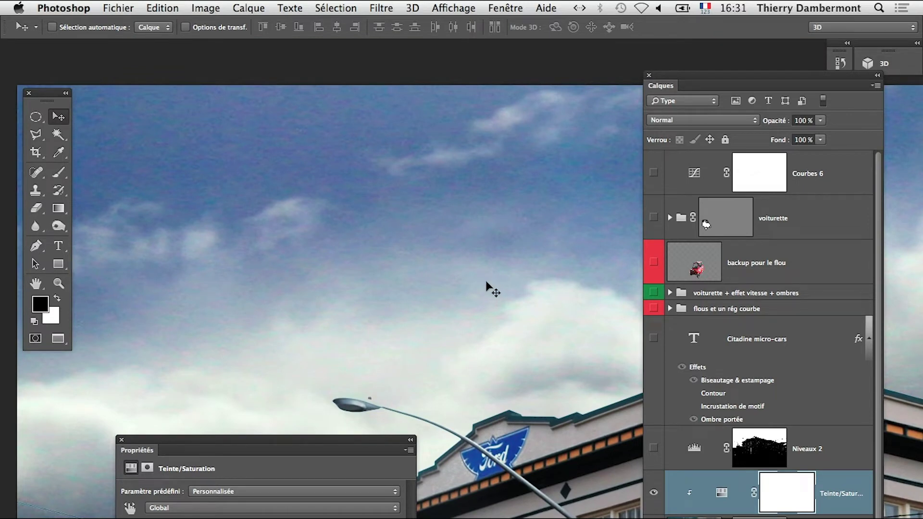
- Try the Médiane noise filter on the Calque 3 copie cloud image with a radius of 39 pixels
{"action": "left_click", "coordinate": [694, 518]}
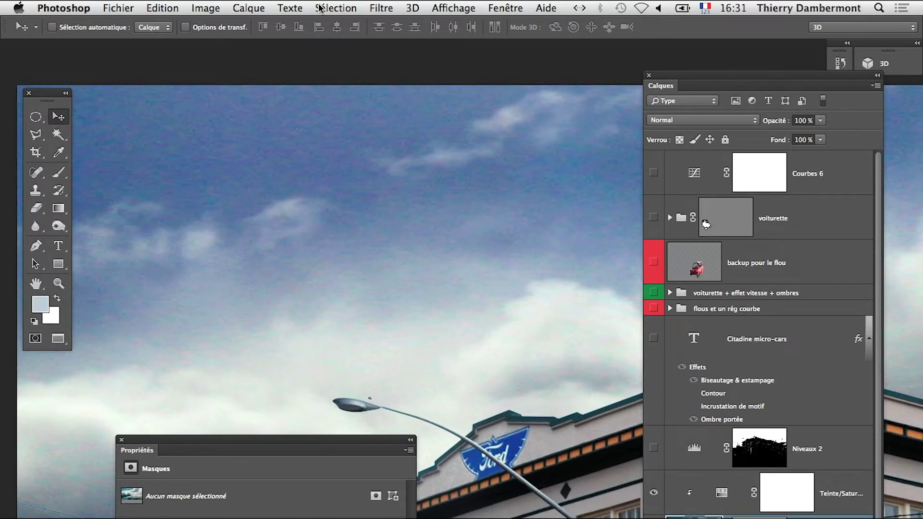
{"action": "left_click", "coordinate": [368, 8]}
{"action": "mouse_move", "coordinate": [427, 173]}
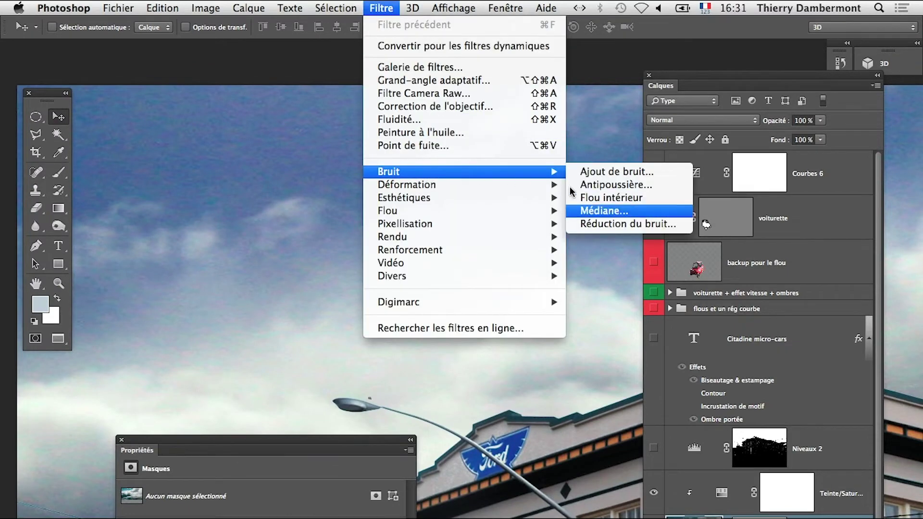
{"action": "left_click", "coordinate": [605, 210]}
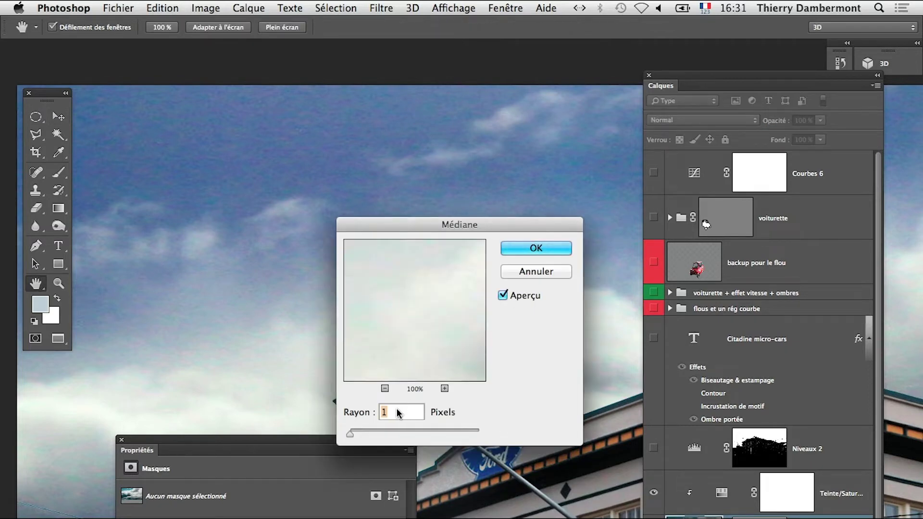
{"action": "left_click_drag", "start_coordinate": [350, 433], "coordinate": [376, 433]}
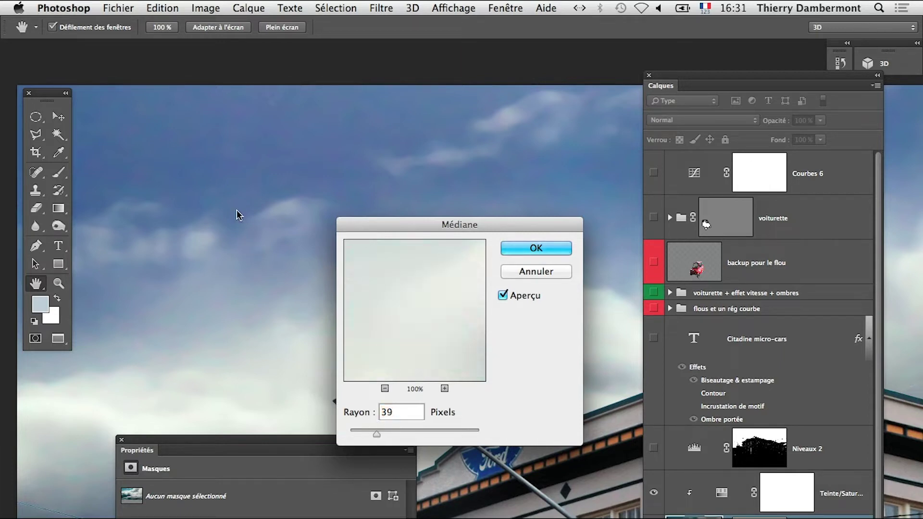
{"action": "left_click", "coordinate": [275, 313]}
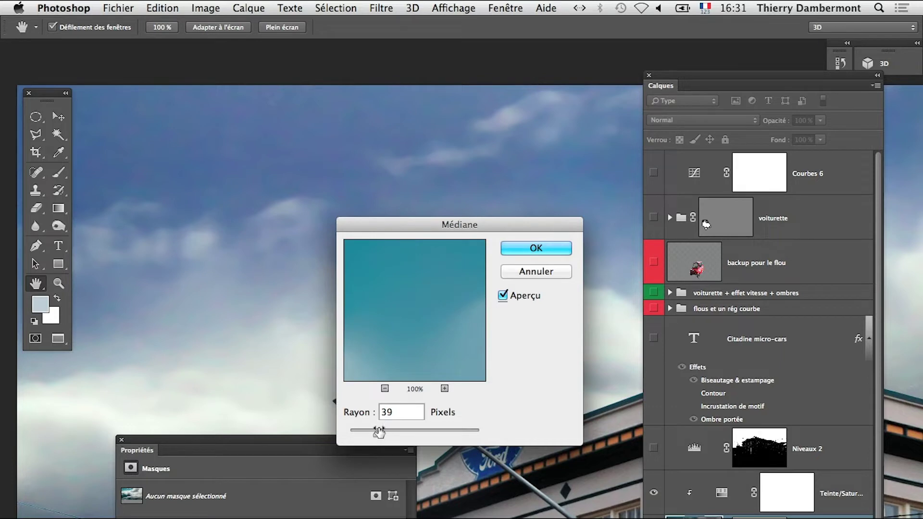
- Try lower Médiane radii of 24 and 12 pixels, settle on 8 pixels and apply the filter to the clouds
{"action": "left_click_drag", "start_coordinate": [374, 432], "coordinate": [376, 434]}
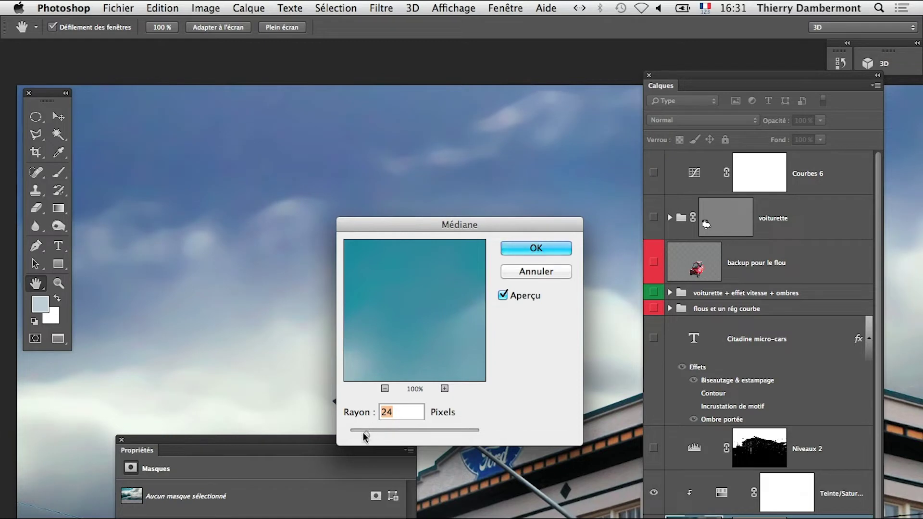
{"action": "left_click", "coordinate": [363, 433]}
{"action": "left_click_drag", "start_coordinate": [359, 431], "coordinate": [357, 432]}
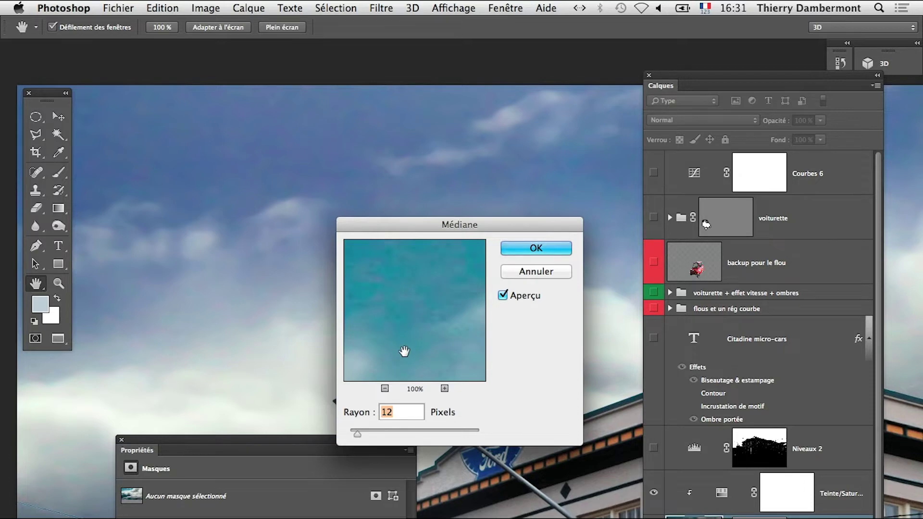
{"action": "left_click_drag", "start_coordinate": [356, 431], "coordinate": [352, 431]}
{"action": "left_click_drag", "start_coordinate": [353, 433], "coordinate": [354, 434]}
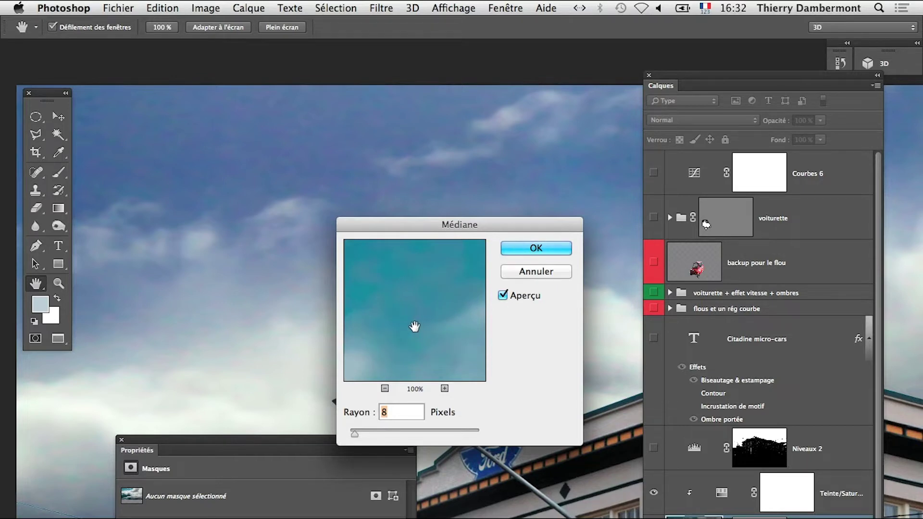
{"action": "left_click_drag", "start_coordinate": [414, 326], "coordinate": [432, 330]}
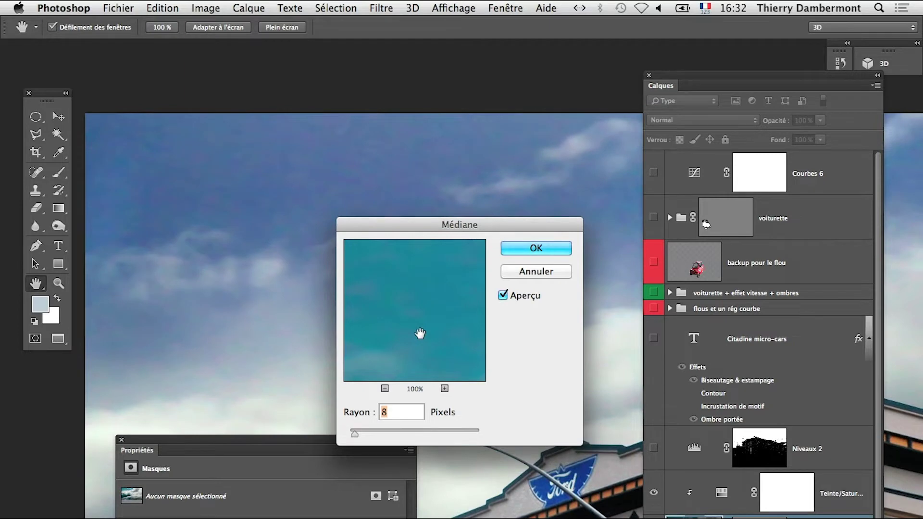
{"action": "left_click", "coordinate": [526, 250]}
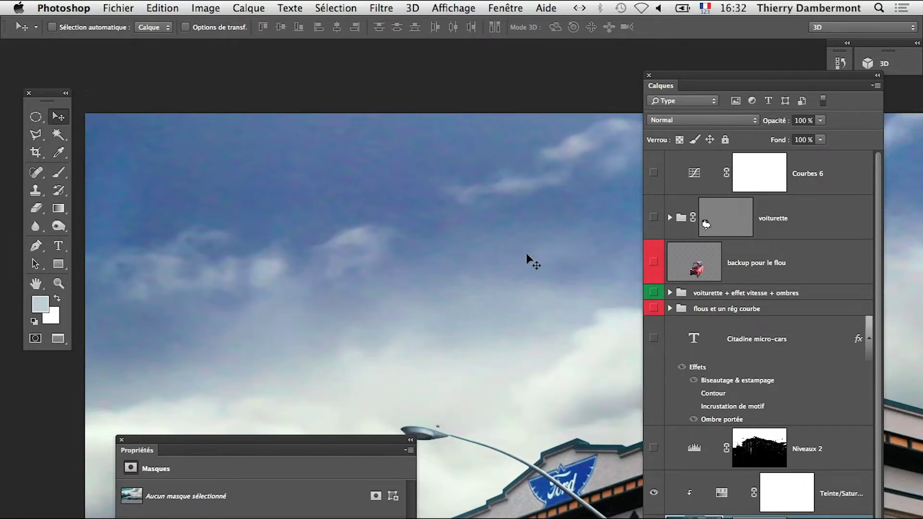
{"action": "scroll", "coordinate": [429, 284], "scroll_direction": "down", "scroll_amount": 1}
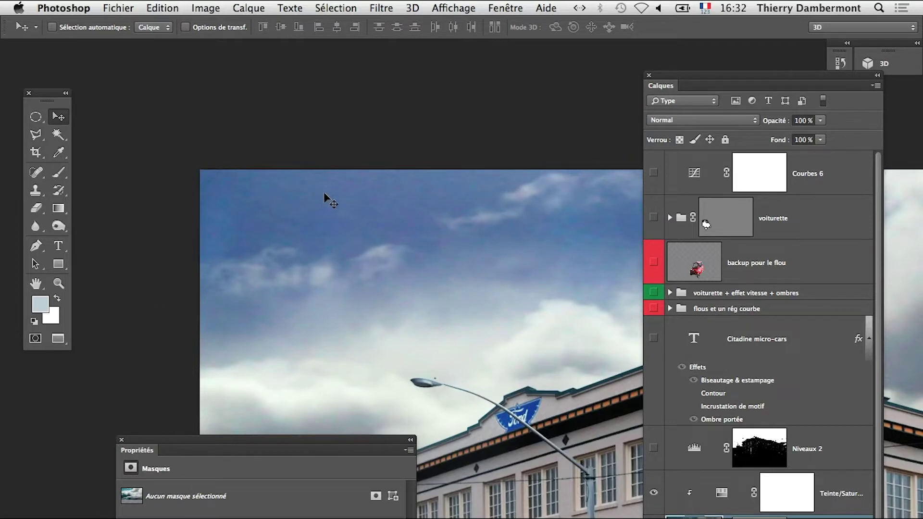
- Start the Réduction du bruit filter on the cloud layer, preview the blue sky area and set the intensity to 8
{"action": "scroll", "coordinate": [390, 245], "scroll_direction": "up", "scroll_amount": 1}
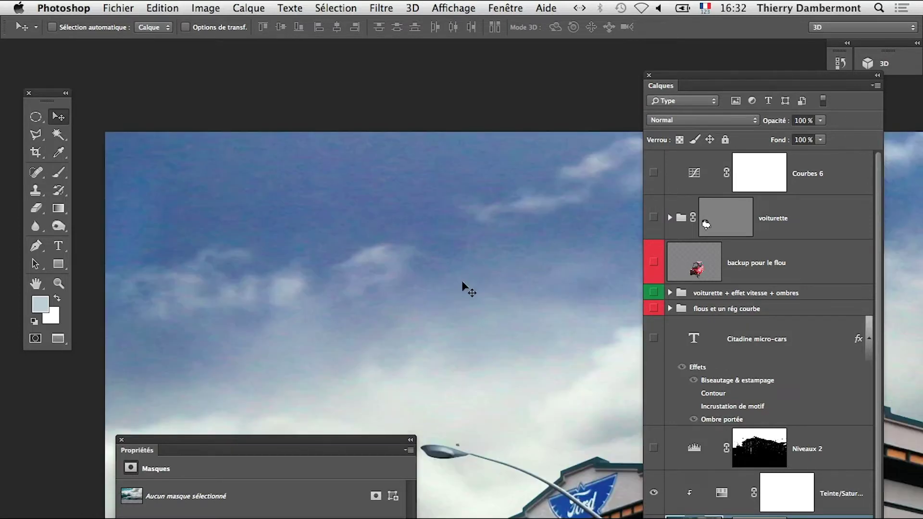
{"action": "left_click", "coordinate": [384, 8]}
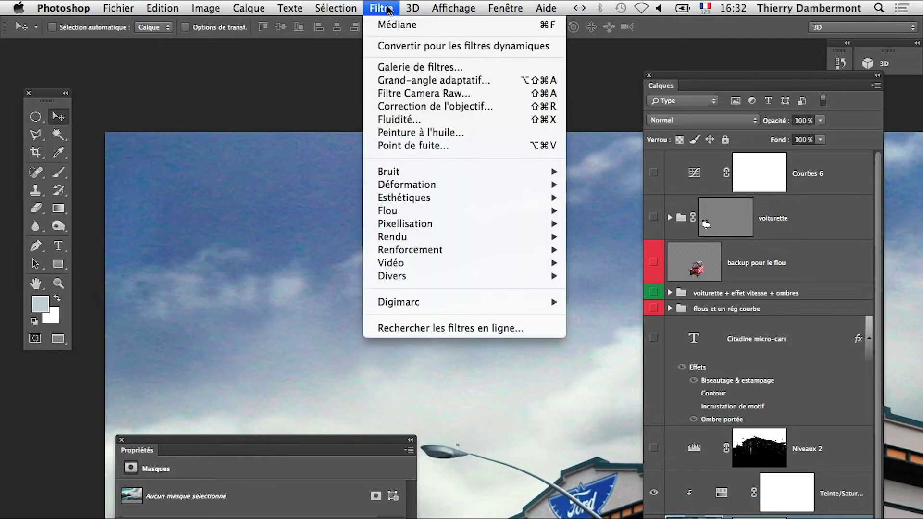
{"action": "mouse_move", "coordinate": [417, 172]}
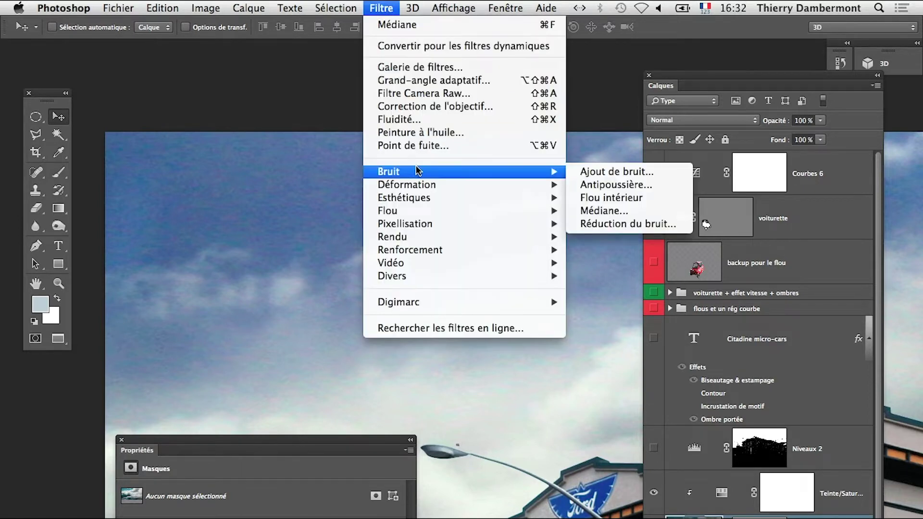
{"action": "left_click", "coordinate": [616, 224]}
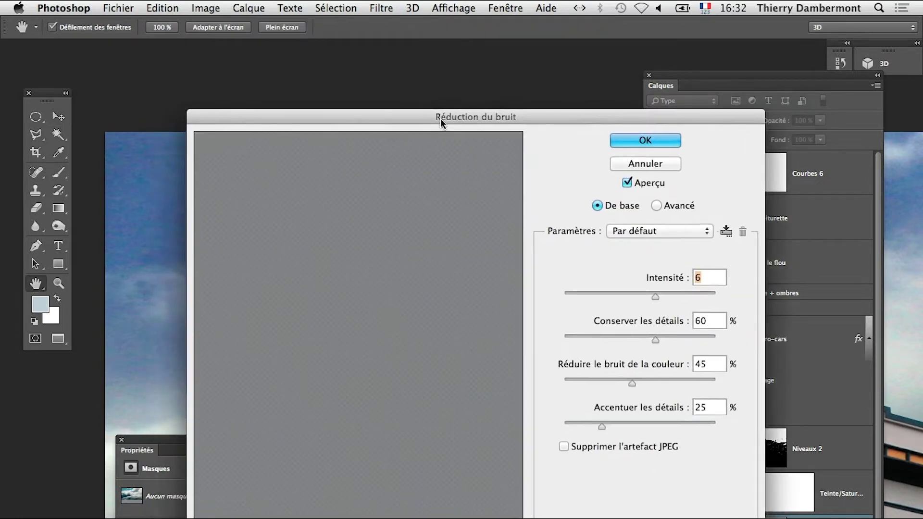
{"action": "left_click_drag", "start_coordinate": [440, 118], "coordinate": [628, 62]}
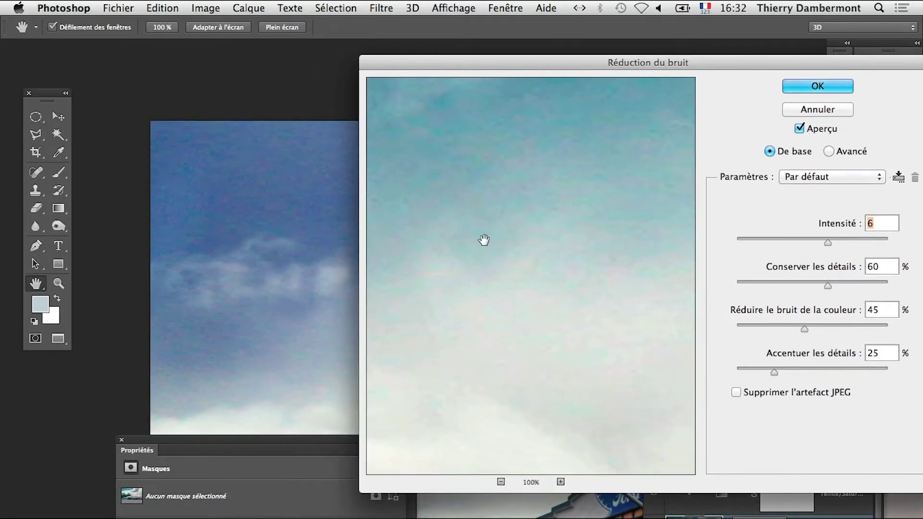
{"action": "left_click_drag", "start_coordinate": [641, 262], "coordinate": [650, 399]}
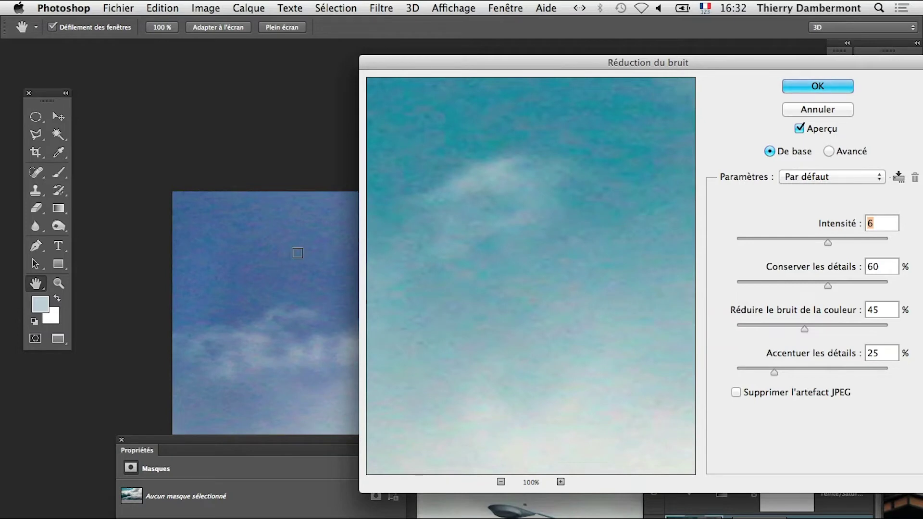
{"action": "left_click", "coordinate": [839, 243]}
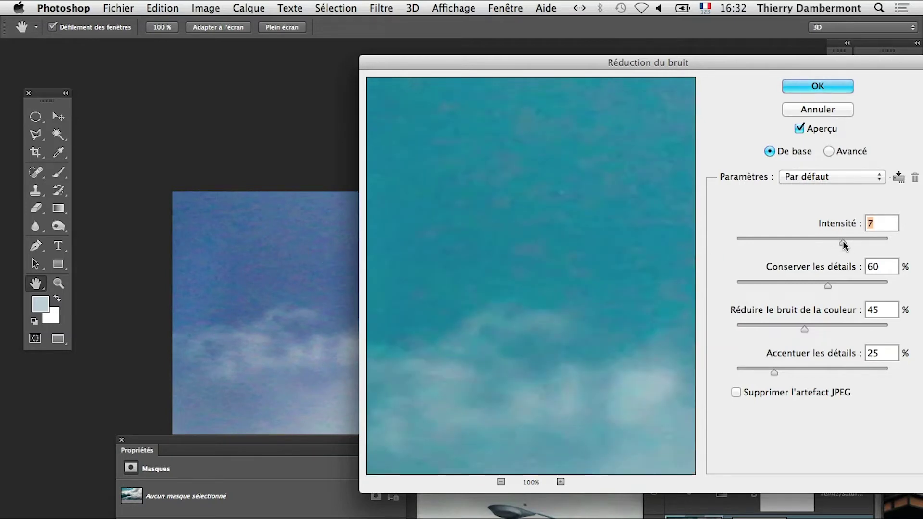
{"action": "left_click_drag", "start_coordinate": [843, 240], "coordinate": [860, 242]}
{"action": "left_click_drag", "start_coordinate": [829, 63], "coordinate": [808, 65]}
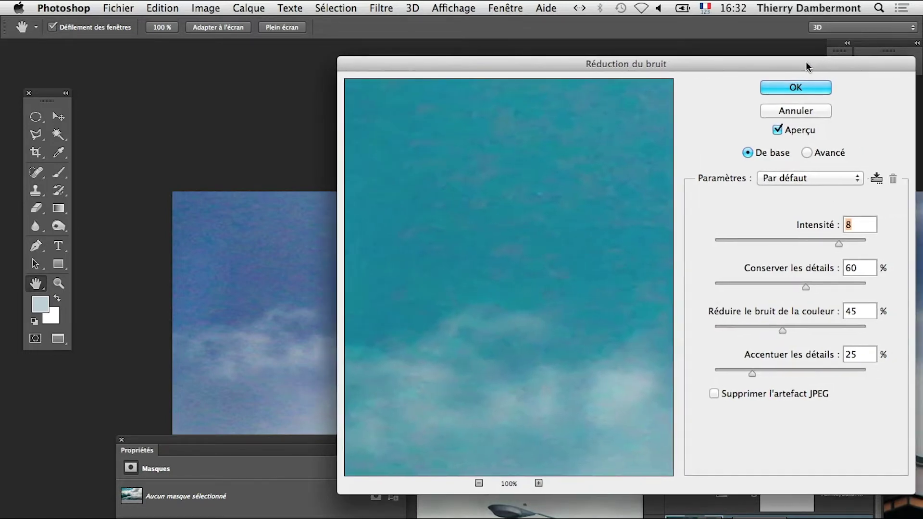
- Examine the advanced per-channel noise settings for Rouge, Vert and Bleu and return to the basic mode
{"action": "left_click", "coordinate": [807, 154]}
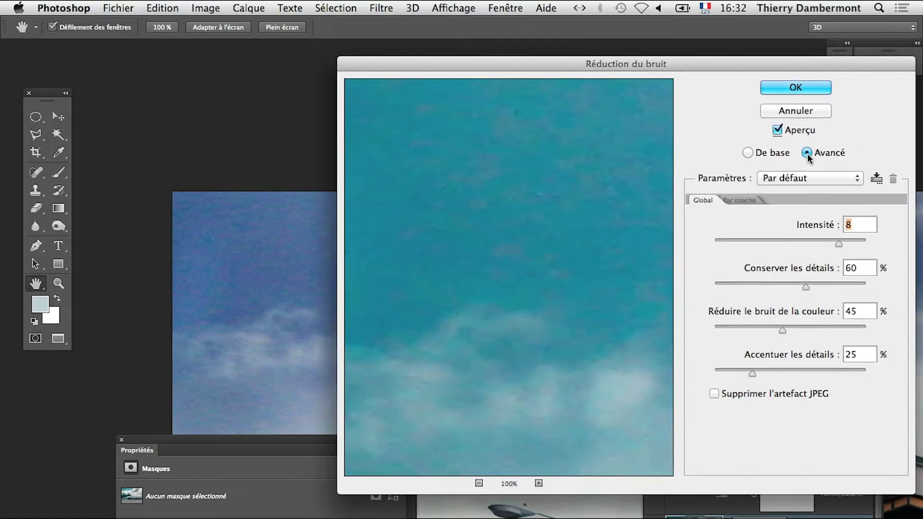
{"action": "left_click", "coordinate": [744, 201]}
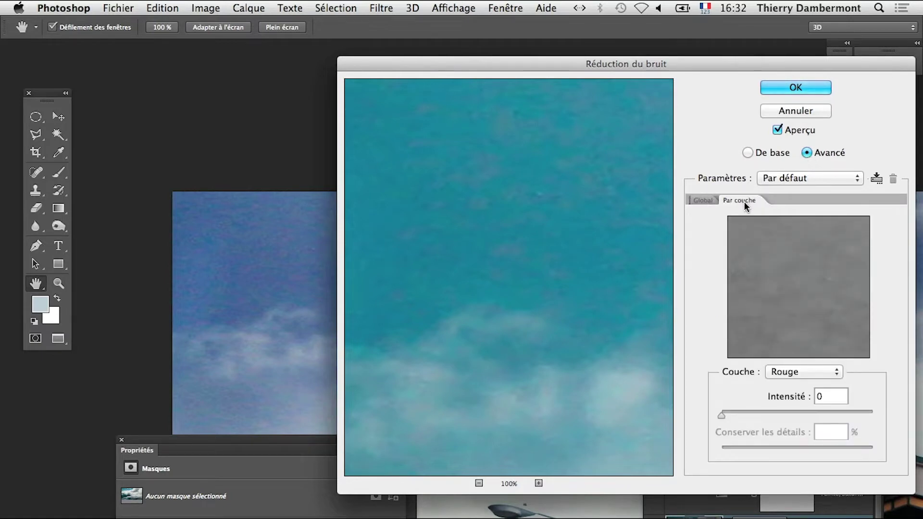
{"action": "left_click", "coordinate": [786, 373]}
{"action": "left_click", "coordinate": [788, 380]}
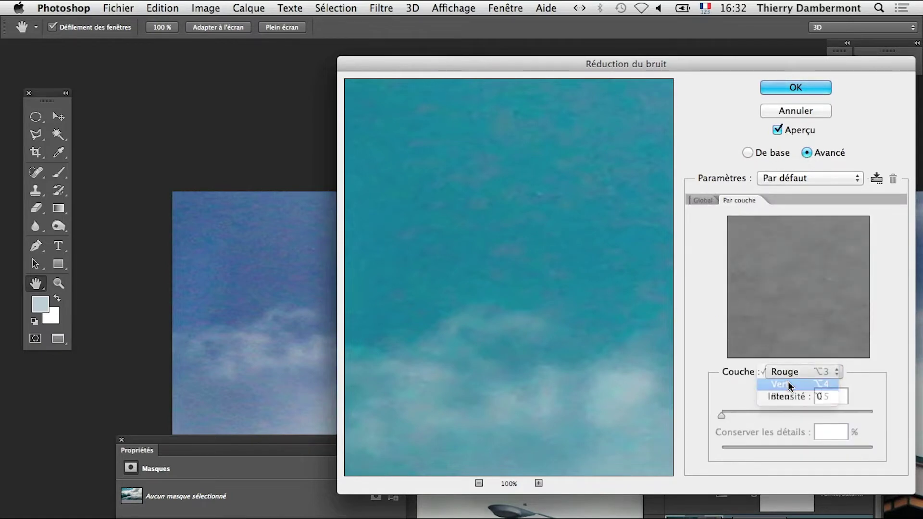
{"action": "left_click", "coordinate": [792, 370]}
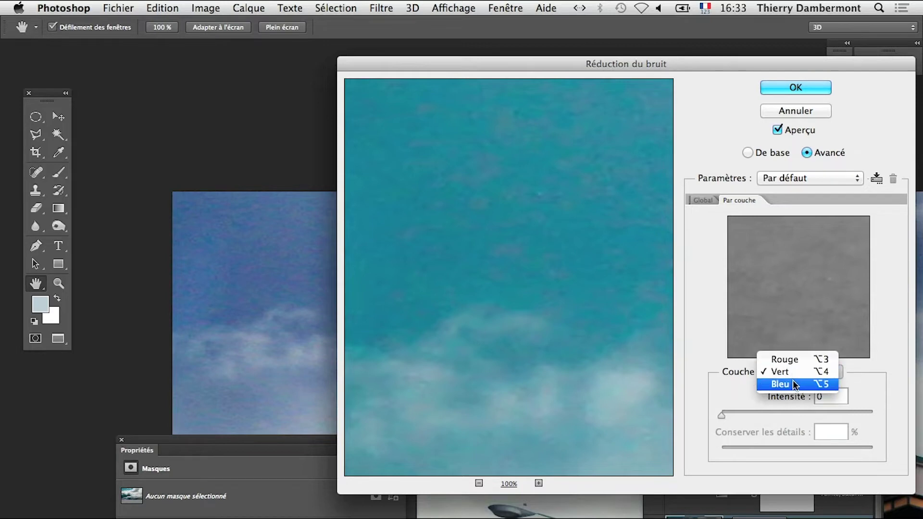
{"action": "left_click", "coordinate": [792, 380]}
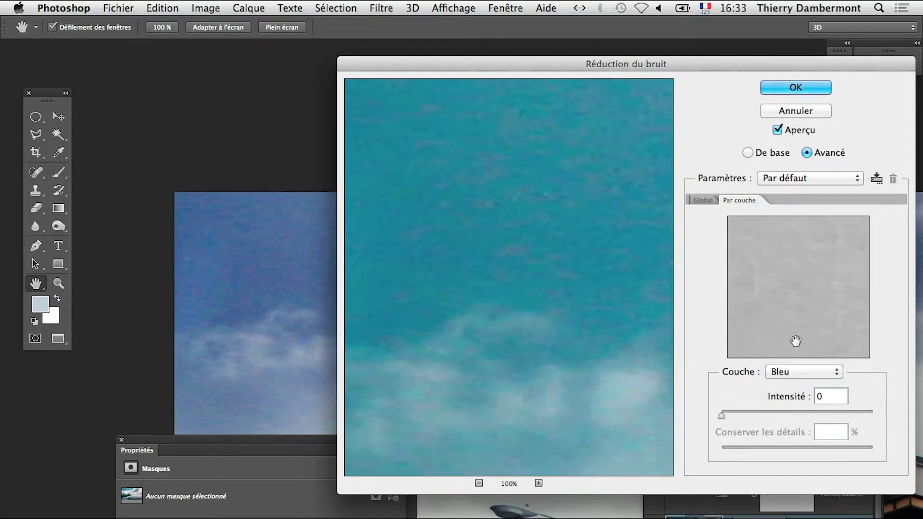
{"action": "left_click", "coordinate": [794, 373]}
{"action": "left_click", "coordinate": [794, 347]}
{"action": "left_click", "coordinate": [704, 200]}
{"action": "left_click", "coordinate": [751, 153]}
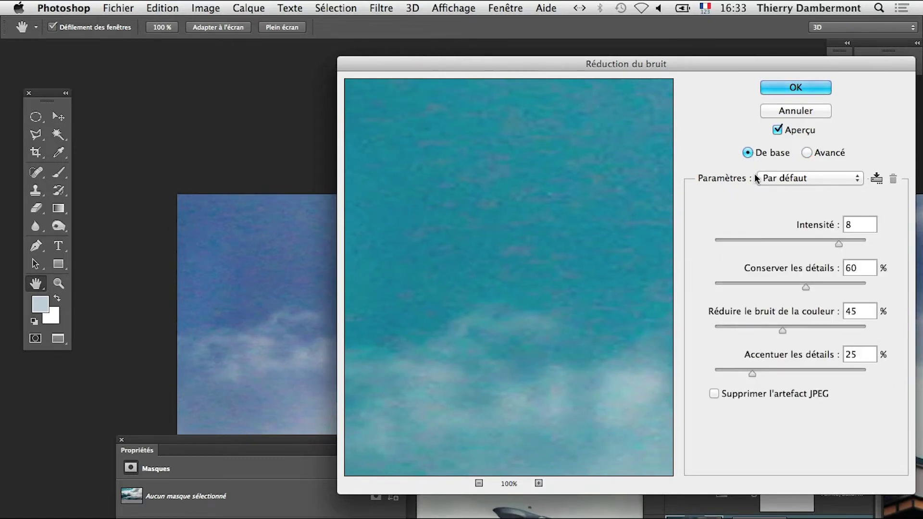
- Set noise reduction intensity to 10, detail preservation to 0%, colour noise to 97% and detail sharpening to 0%, with JPEG artefact removal enabled
{"action": "left_click_drag", "start_coordinate": [774, 287], "coordinate": [755, 282]}
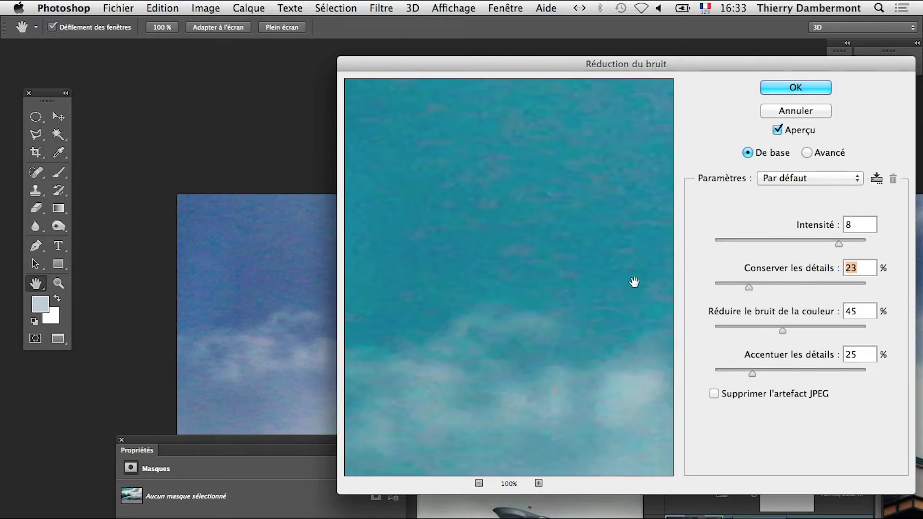
{"action": "left_click_drag", "start_coordinate": [823, 330], "coordinate": [861, 336]}
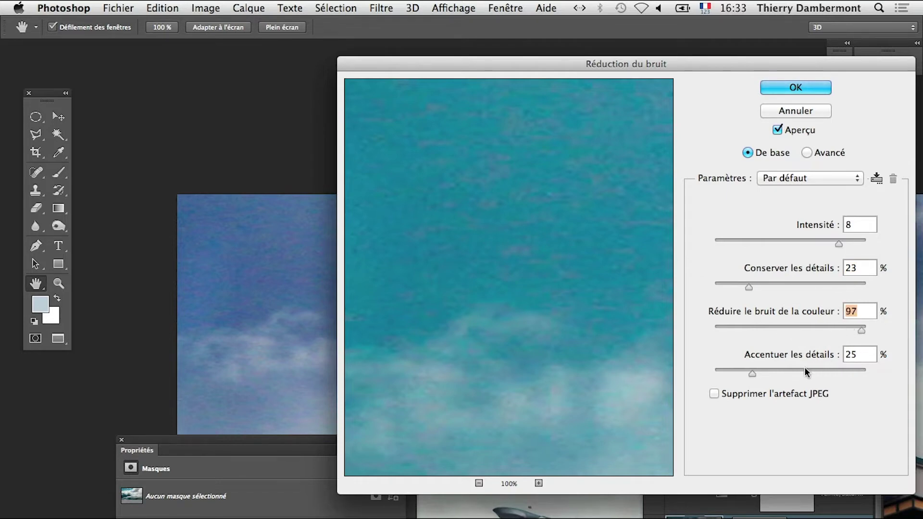
{"action": "left_click_drag", "start_coordinate": [737, 375], "coordinate": [702, 378]}
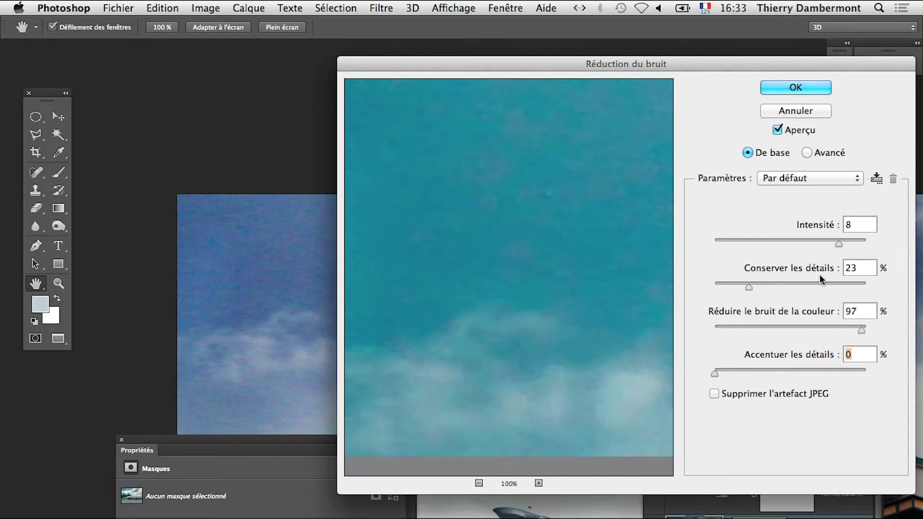
{"action": "left_click_drag", "start_coordinate": [838, 242], "coordinate": [863, 245]}
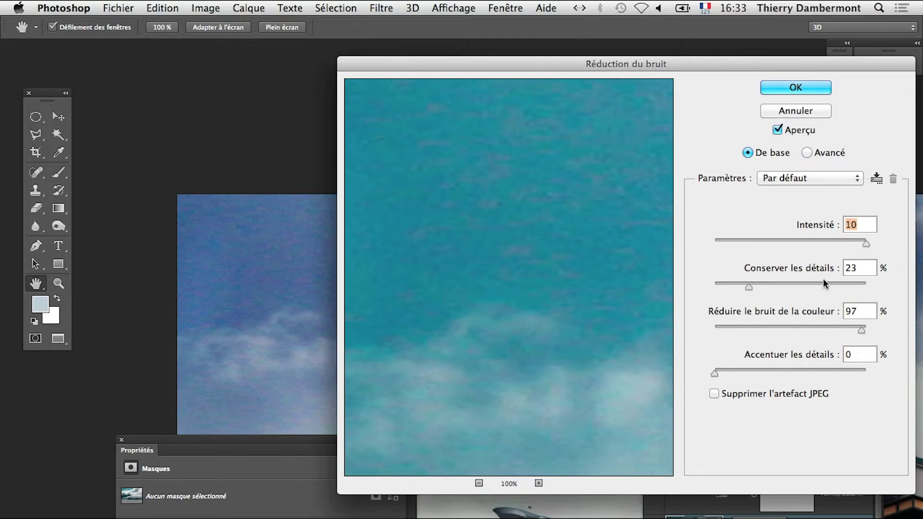
{"action": "left_click_drag", "start_coordinate": [748, 287], "coordinate": [711, 291]}
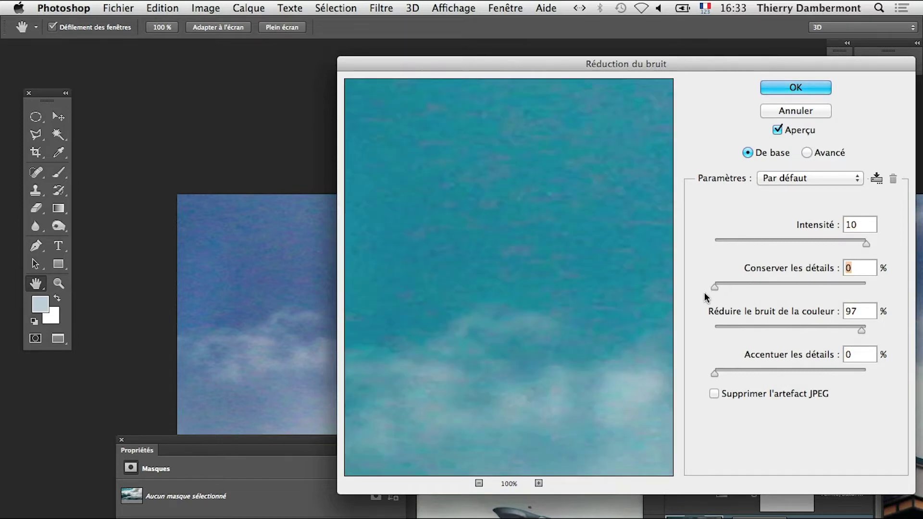
{"action": "left_click", "coordinate": [745, 390]}
{"action": "left_click", "coordinate": [778, 132]}
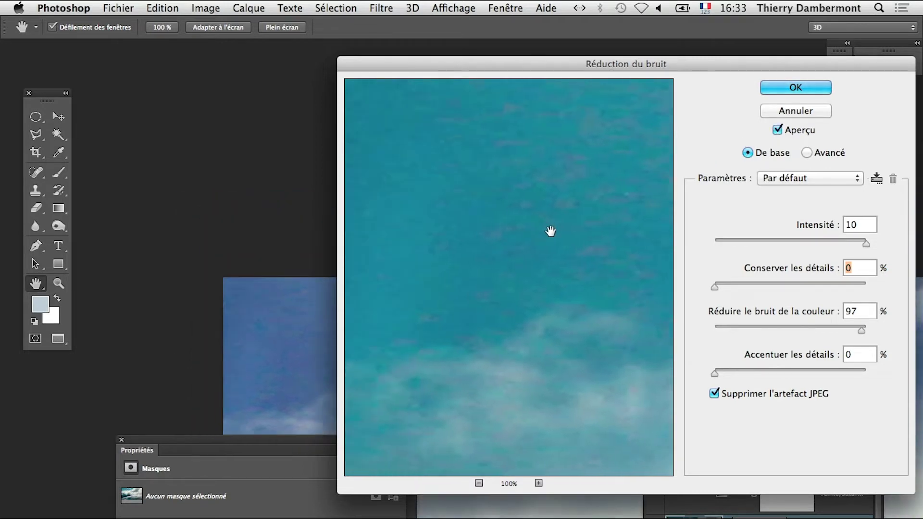
- Set the colour noise reduction to 100% and apply the Réduction du bruit filter to the clouds
{"action": "left_click_drag", "start_coordinate": [598, 267], "coordinate": [483, 202]}
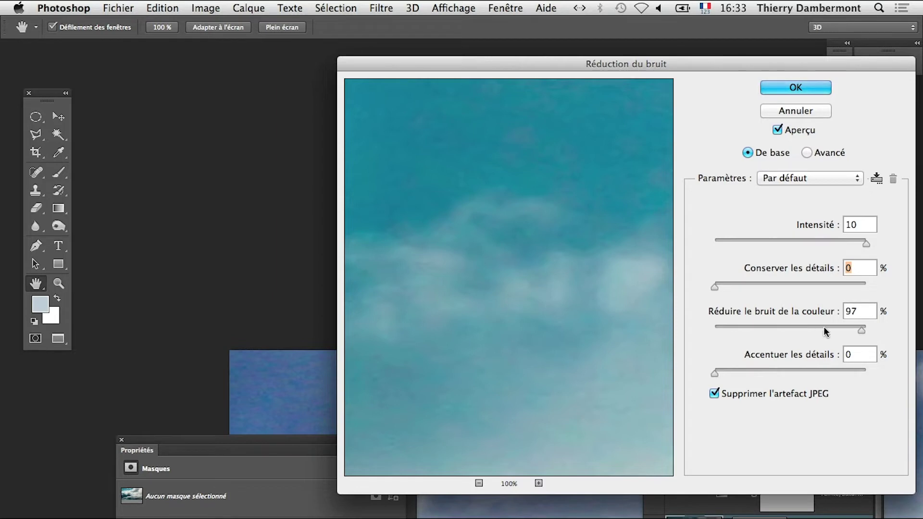
{"action": "left_click_drag", "start_coordinate": [820, 328], "coordinate": [718, 326]}
{"action": "left_click_drag", "start_coordinate": [840, 329], "coordinate": [889, 331]}
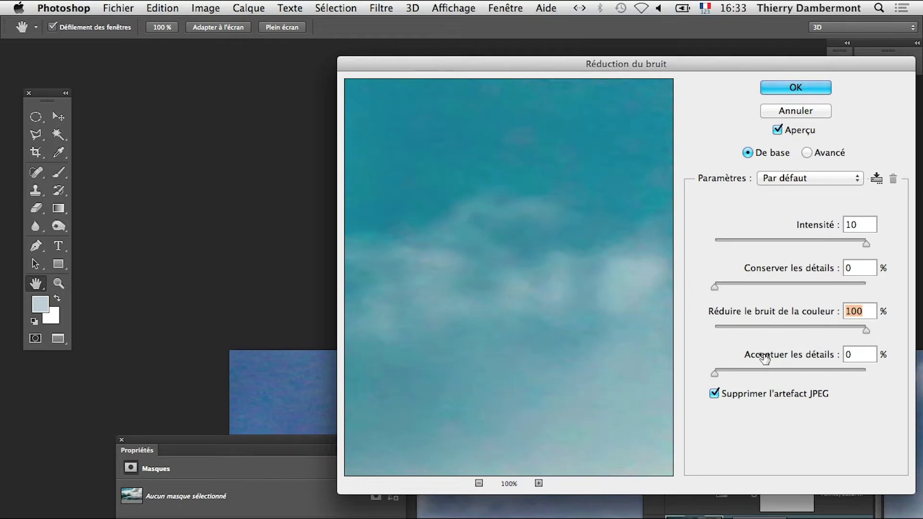
{"action": "left_click", "coordinate": [793, 88]}
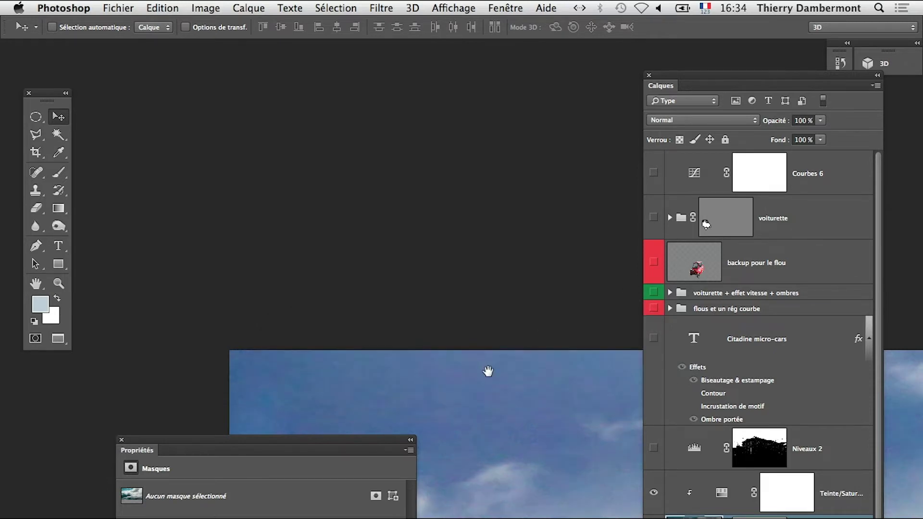
- Apply Réduction du bruit to the clouds a second time with the same settings, checking the preview on the upper sky
{"action": "left_click_drag", "start_coordinate": [487, 371], "coordinate": [434, 258]}
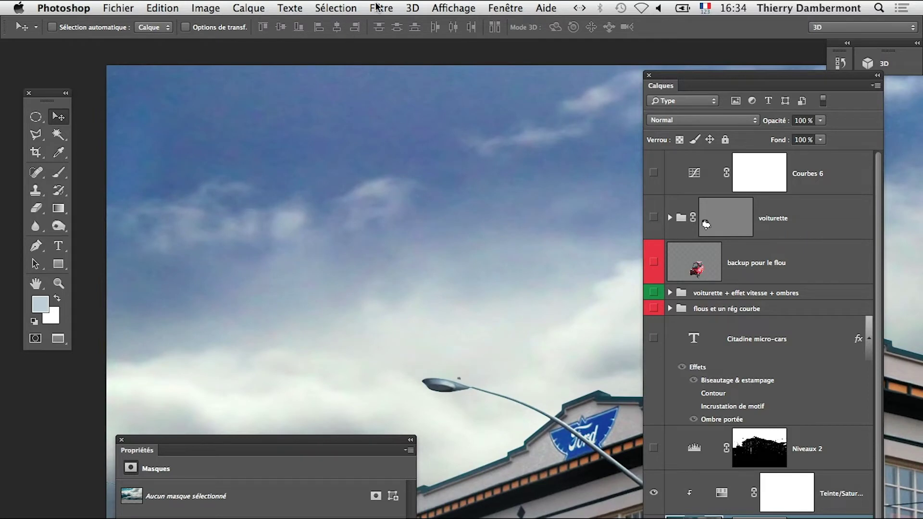
{"action": "left_click", "coordinate": [381, 8]}
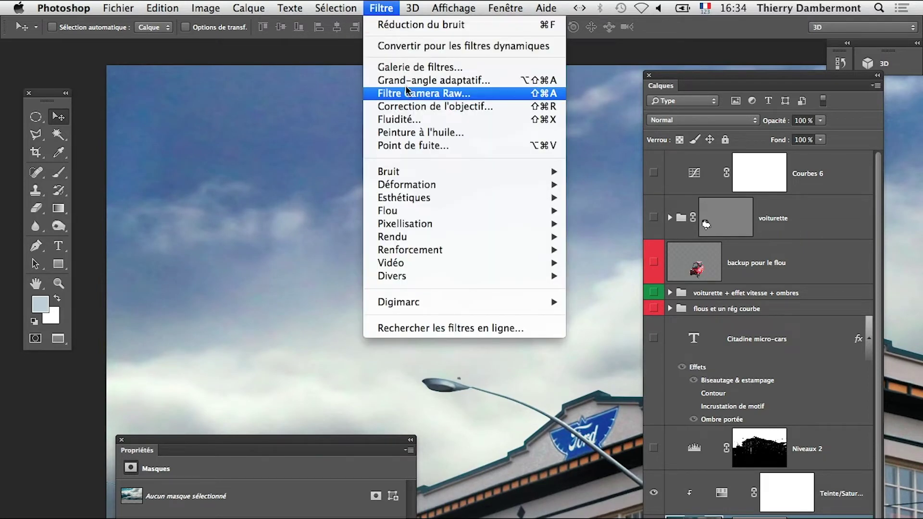
{"action": "mouse_move", "coordinate": [420, 173]}
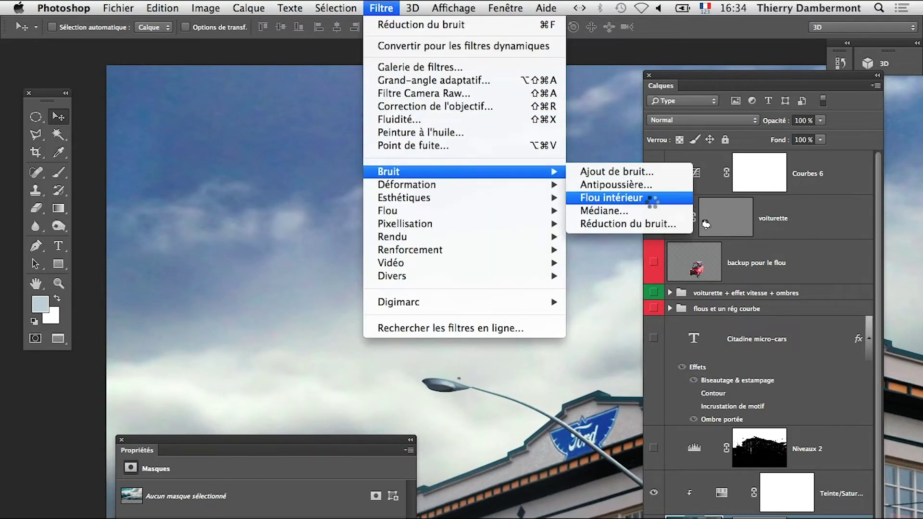
{"action": "left_click", "coordinate": [656, 224]}
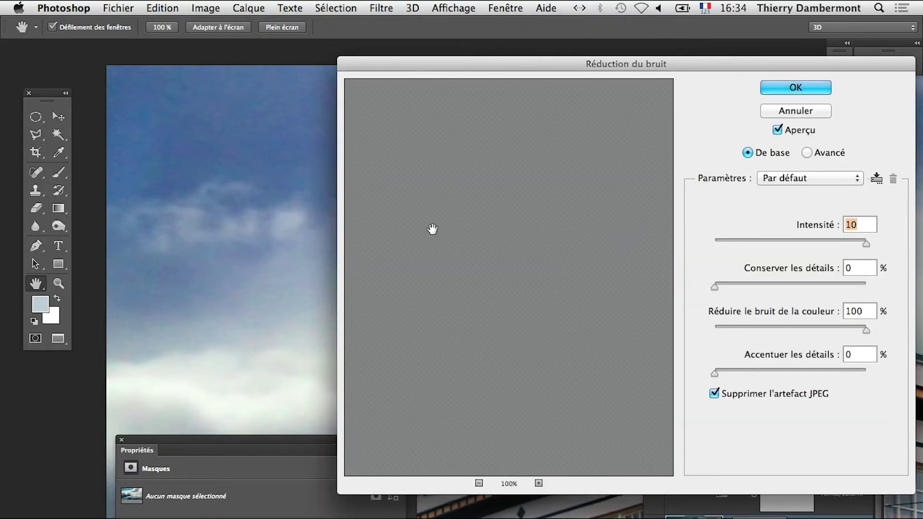
{"action": "left_click", "coordinate": [249, 173]}
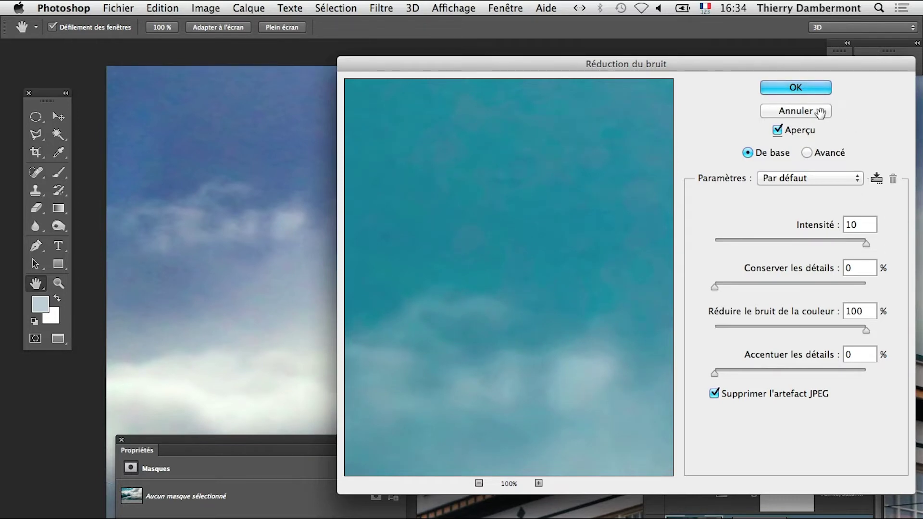
{"action": "left_click", "coordinate": [781, 89]}
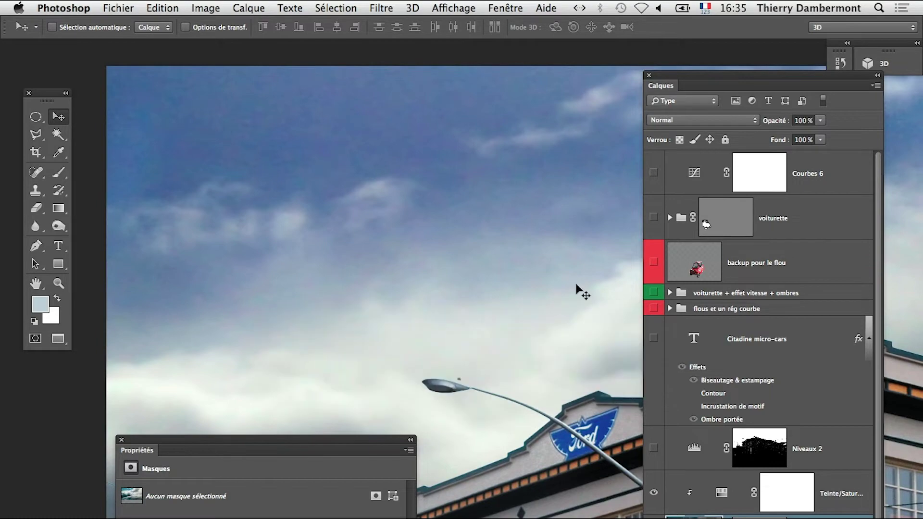
- Check the sky in the whole composite and apply a Flou gaussien with a 4,3 pixel radius to the clouds
{"action": "left_click", "coordinate": [536, 283], "text": "alt+super"}
{"action": "left_click", "coordinate": [533, 282], "text": "alt+super"}
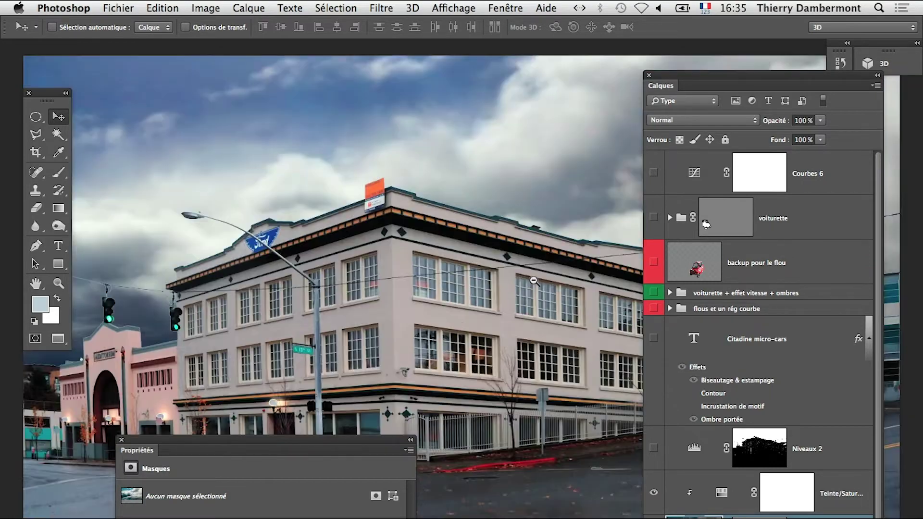
{"action": "left_click", "coordinate": [519, 286], "text": "alt+super"}
{"action": "left_click", "coordinate": [472, 289], "text": "alt+super"}
{"action": "left_click", "coordinate": [375, 206], "text": "super"}
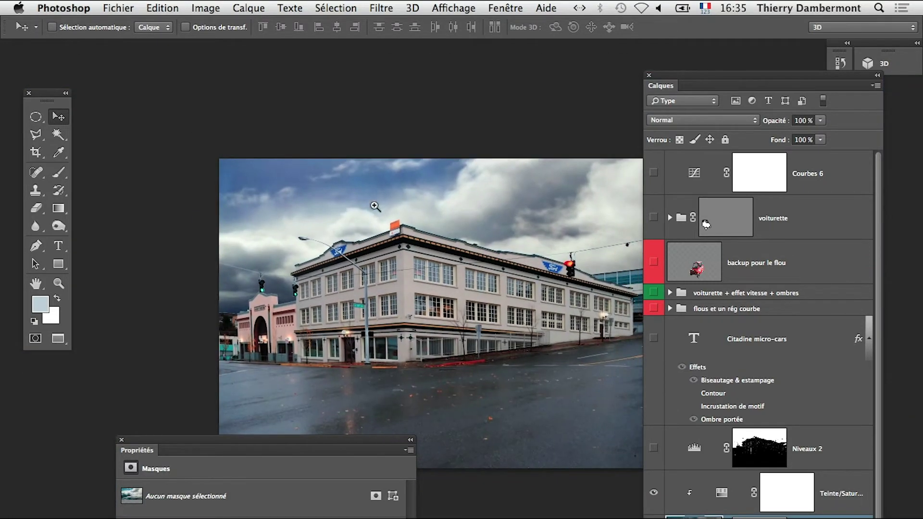
{"action": "left_click", "coordinate": [371, 205], "text": "super"}
{"action": "left_click", "coordinate": [369, 207], "text": "super"}
{"action": "left_click_drag", "start_coordinate": [446, 250], "coordinate": [532, 241]}
{"action": "left_click", "coordinate": [390, 7]}
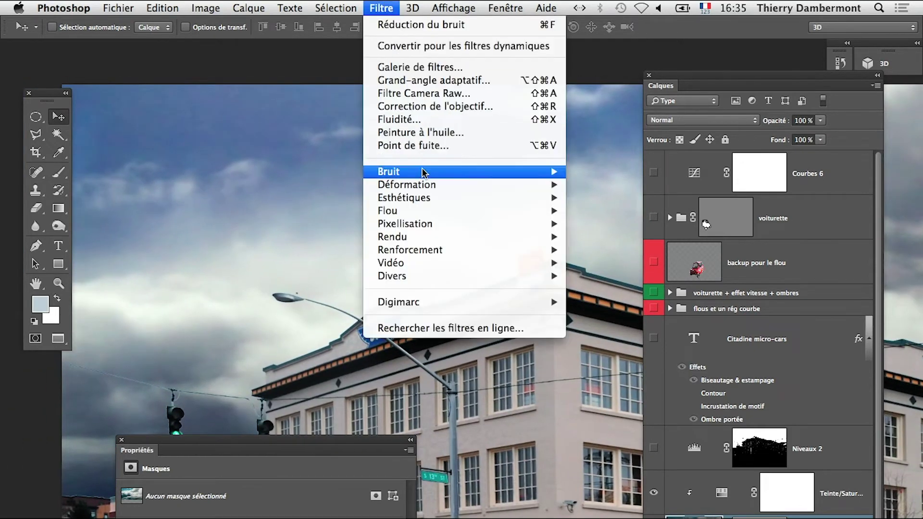
{"action": "mouse_move", "coordinate": [427, 211]}
{"action": "left_click", "coordinate": [641, 322]}
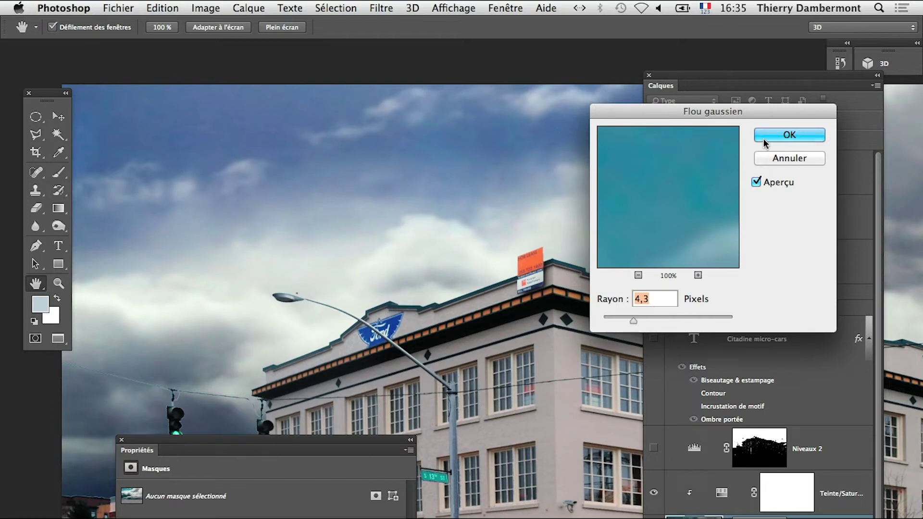
{"action": "left_click", "coordinate": [778, 136]}
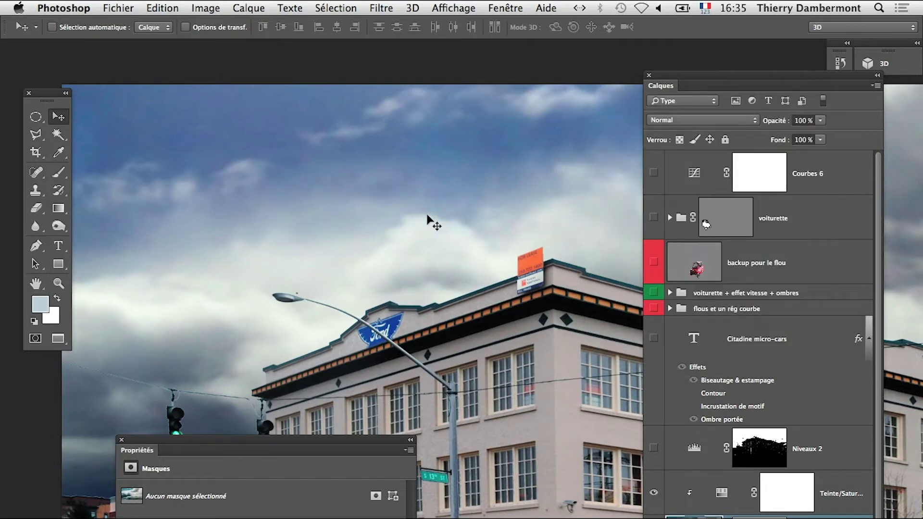
{"action": "left_click", "coordinate": [361, 221], "text": "alt"}
{"action": "left_click", "coordinate": [365, 226], "text": "alt"}
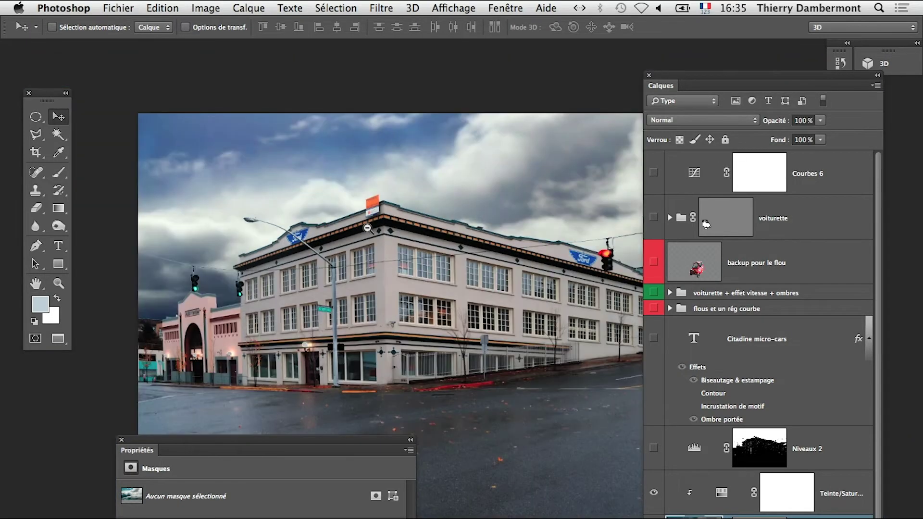
- Save the composite as a new Photoshop file numbered usine-avec-lumiere-omnidirectionnelle-20.psd, with maximised compatibility
{"action": "left_click", "coordinate": [476, 303], "text": "alt"}
{"action": "scroll", "coordinate": [543, 322], "scroll_direction": "down", "scroll_amount": 3}
{"action": "scroll", "coordinate": [543, 322], "scroll_direction": "right", "scroll_amount": 3}
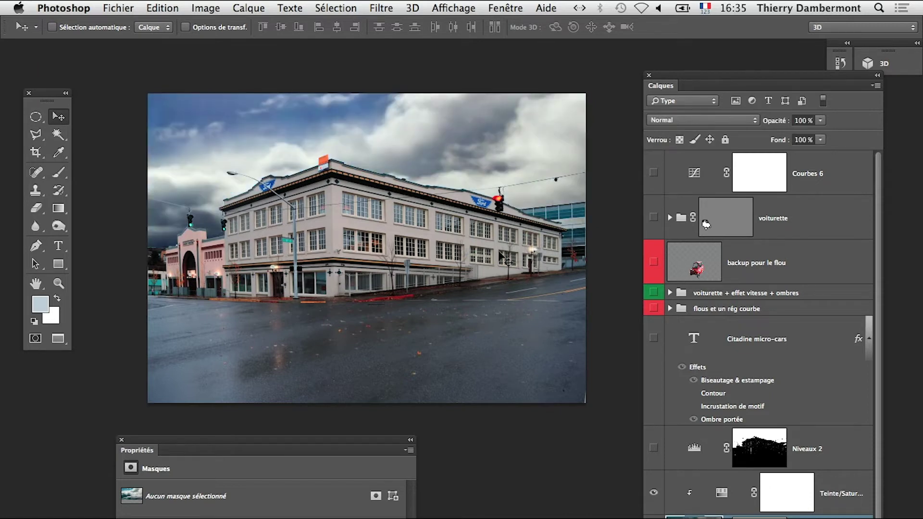
{"action": "left_click", "coordinate": [289, 143]}
{"action": "left_click", "coordinate": [127, 5]}
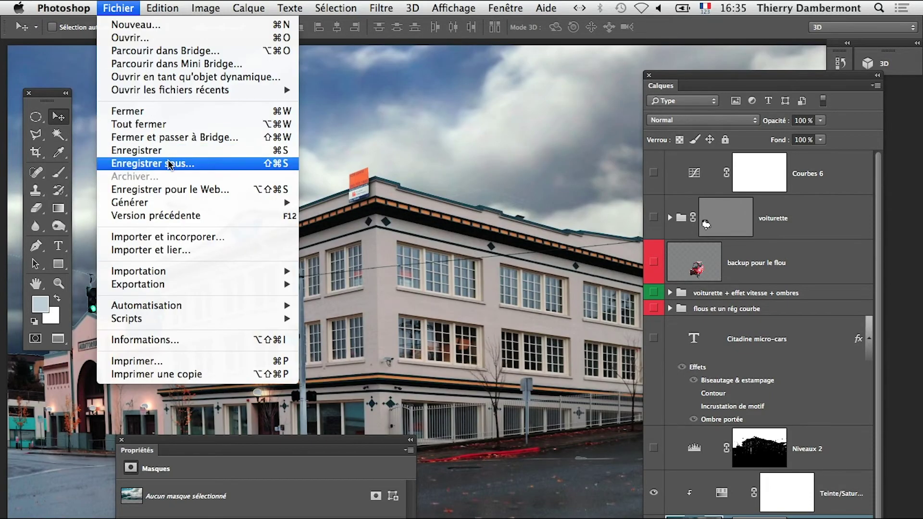
{"action": "left_click", "coordinate": [172, 164]}
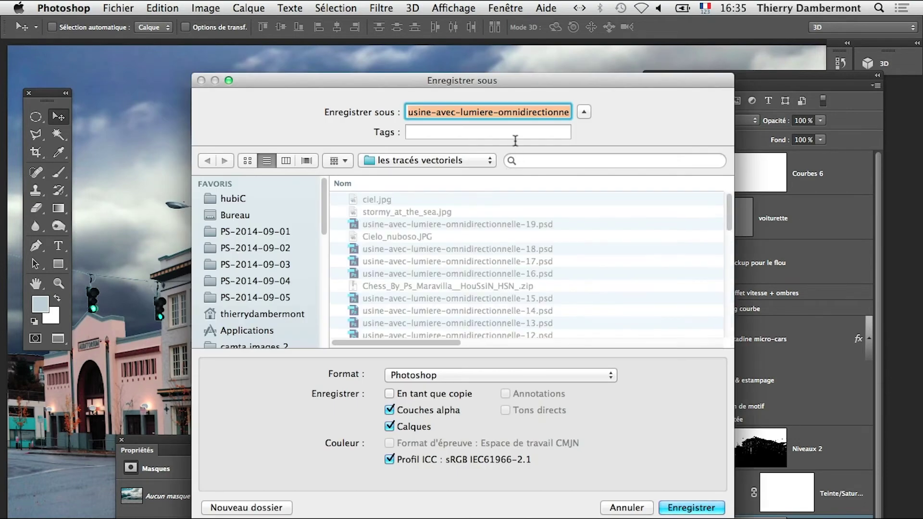
{"action": "left_click", "coordinate": [551, 110]}
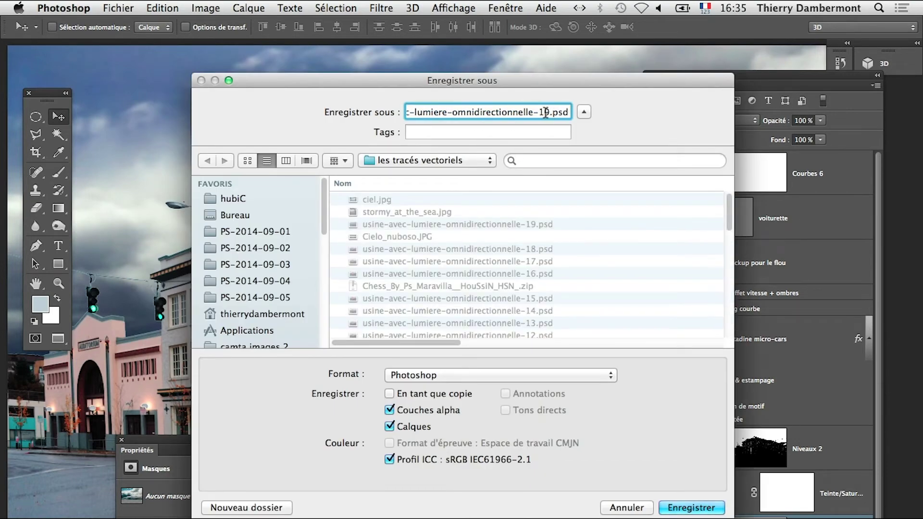
{"action": "key", "text": "BackSpace"}
{"action": "key", "text": "BackSpace"}
{"action": "type", "text": "20"}
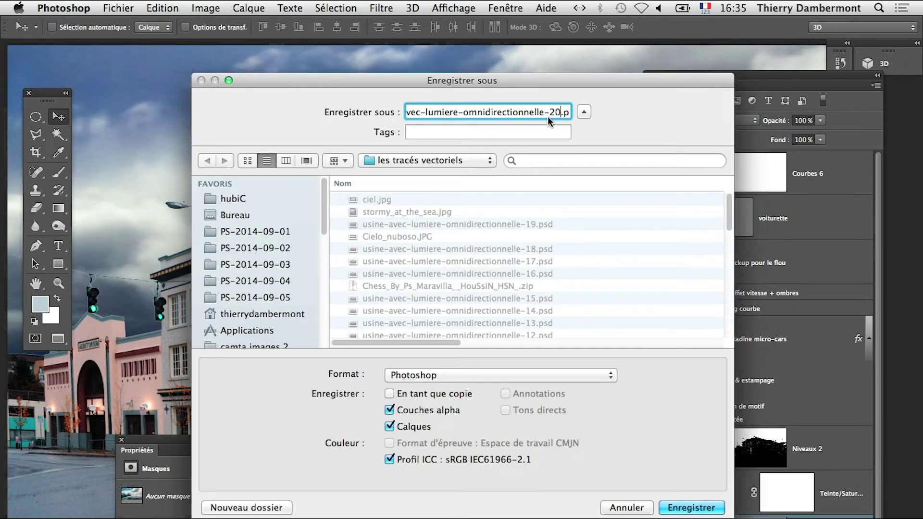
{"action": "left_click", "coordinate": [690, 508]}
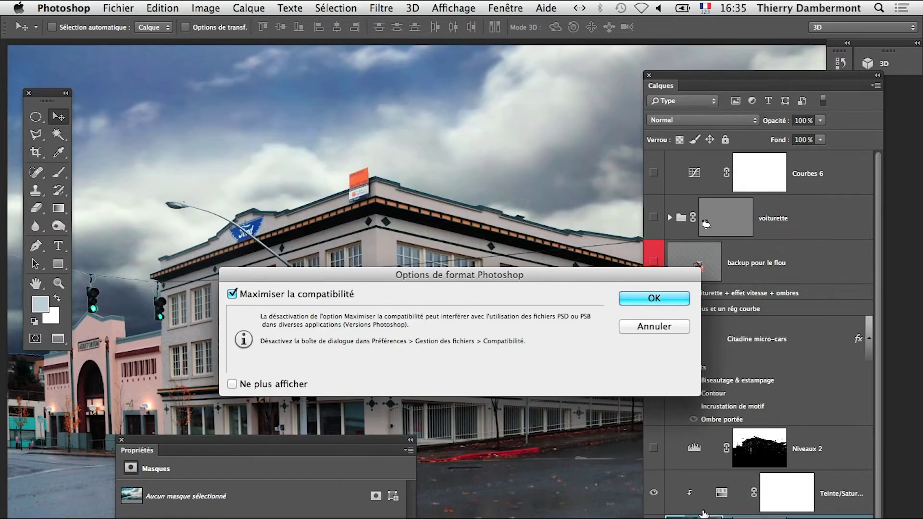
{"action": "left_click", "coordinate": [655, 297]}
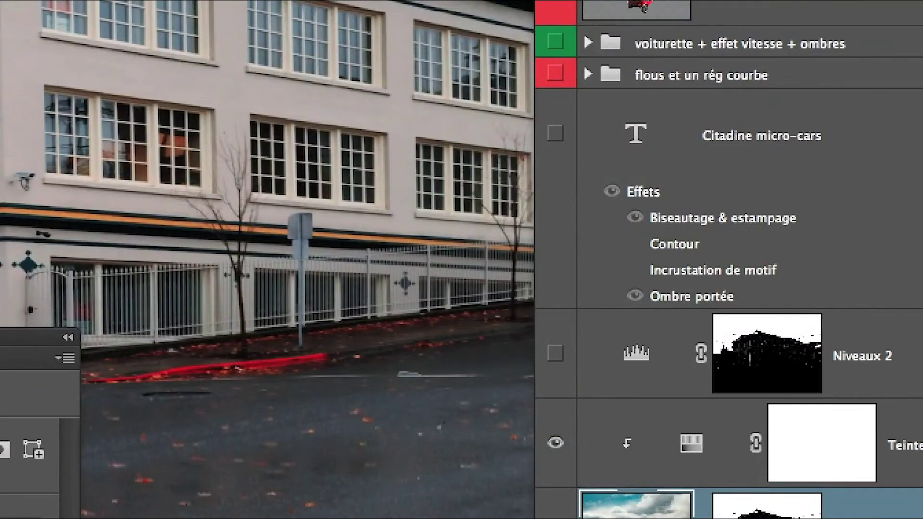
- Disable the layer mask of Calque 3 copie and delete the Alpha 1 channel
{"action": "left_click", "coordinate": [767, 505], "text": "shift"}
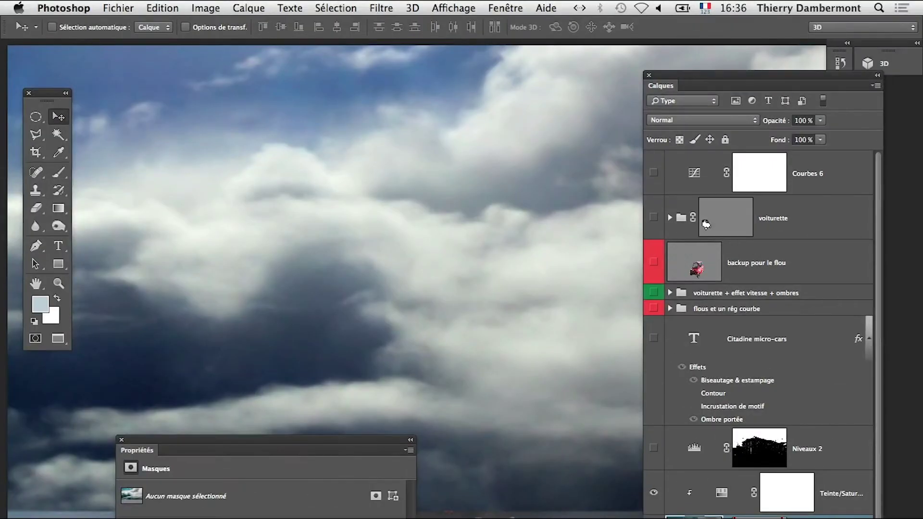
{"action": "left_click", "coordinate": [493, 4]}
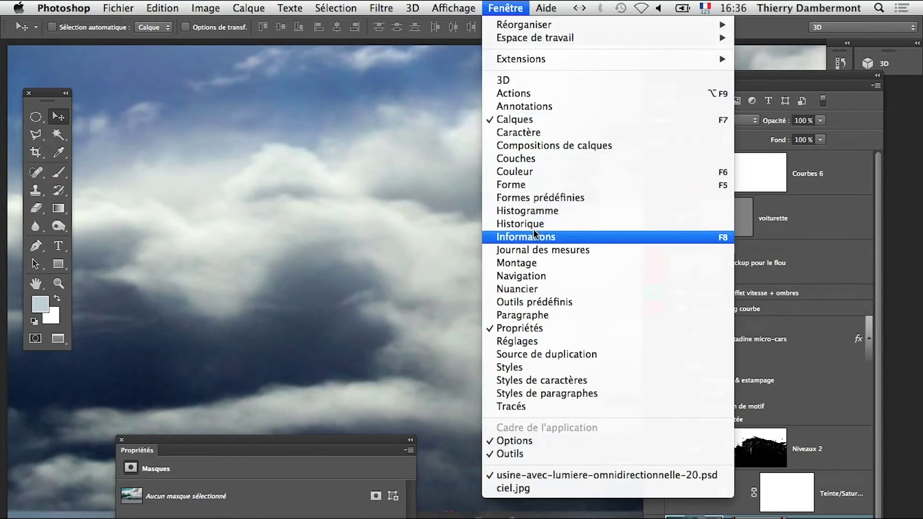
{"action": "left_click", "coordinate": [527, 159]}
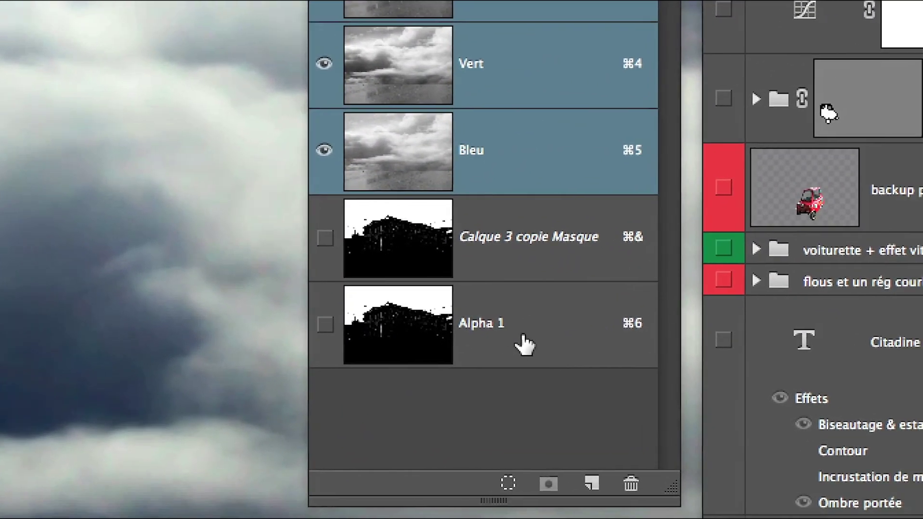
{"action": "left_click_drag", "start_coordinate": [526, 344], "coordinate": [631, 483]}
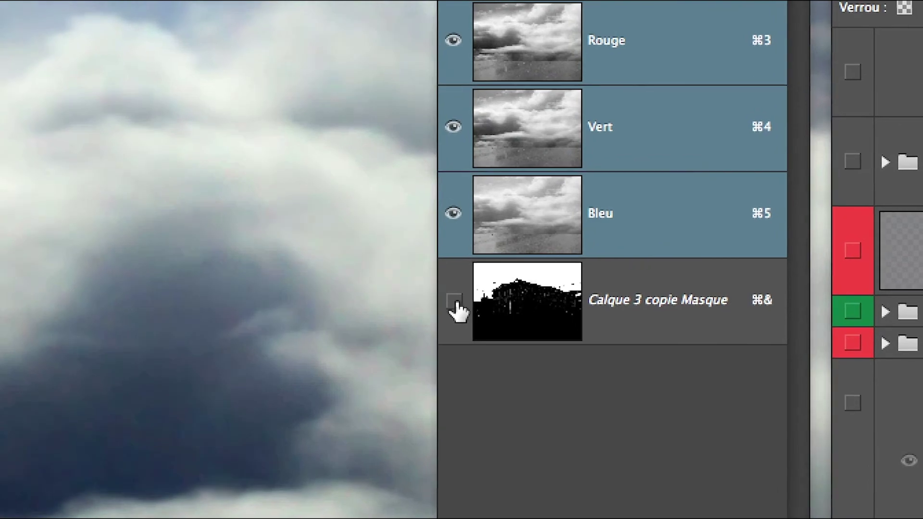
- Display the Calque 3 copie mask as an overlay over the clouds and set the overlay to red at 50% opacity
{"action": "left_click", "coordinate": [256, 162]}
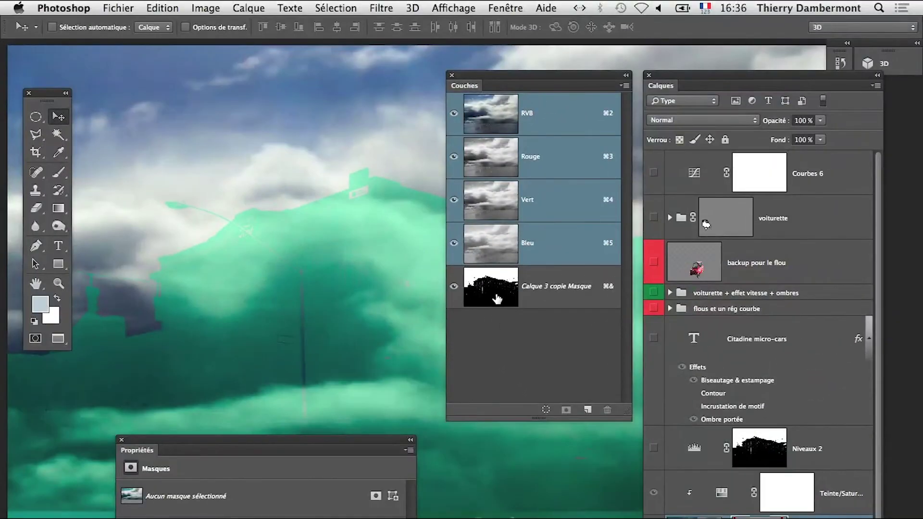
{"action": "double_click", "coordinate": [496, 299]}
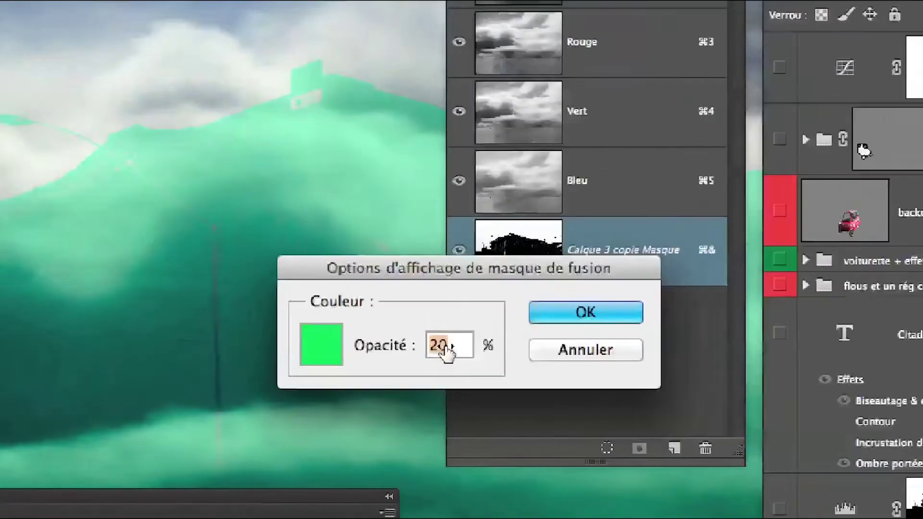
{"action": "type", "text": "50"}
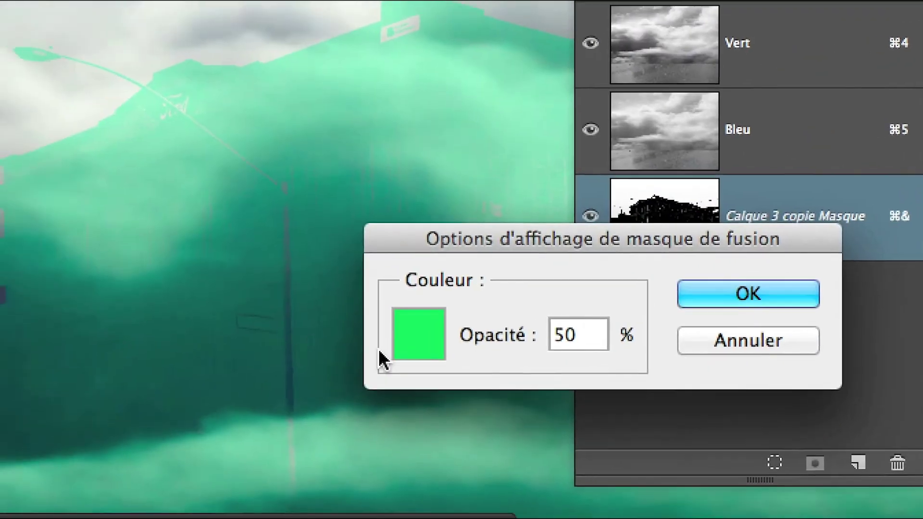
{"action": "left_click", "coordinate": [396, 353]}
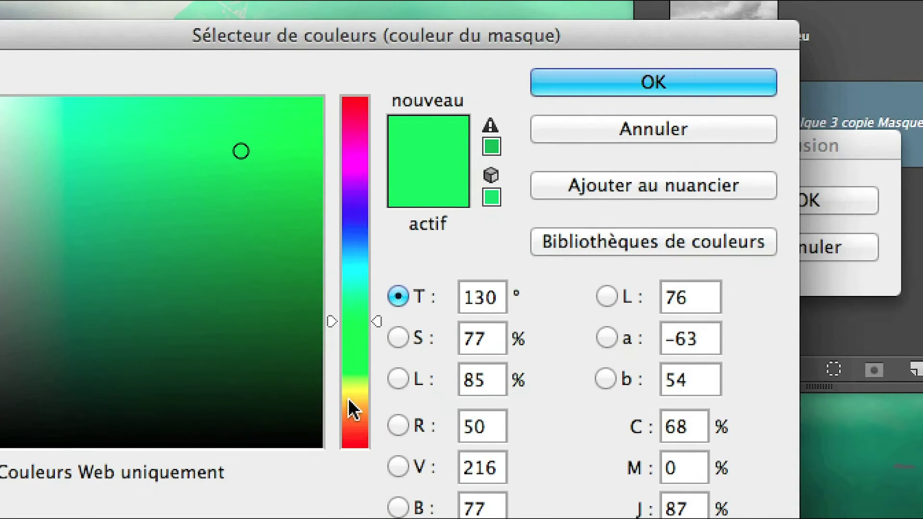
{"action": "left_click_drag", "start_coordinate": [350, 408], "coordinate": [351, 418]}
{"action": "left_click", "coordinate": [603, 61]}
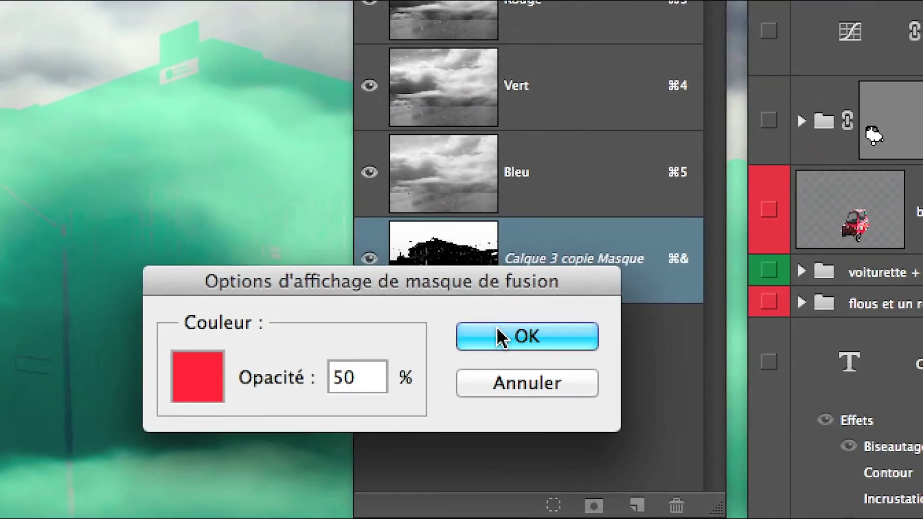
{"action": "left_click", "coordinate": [500, 336]}
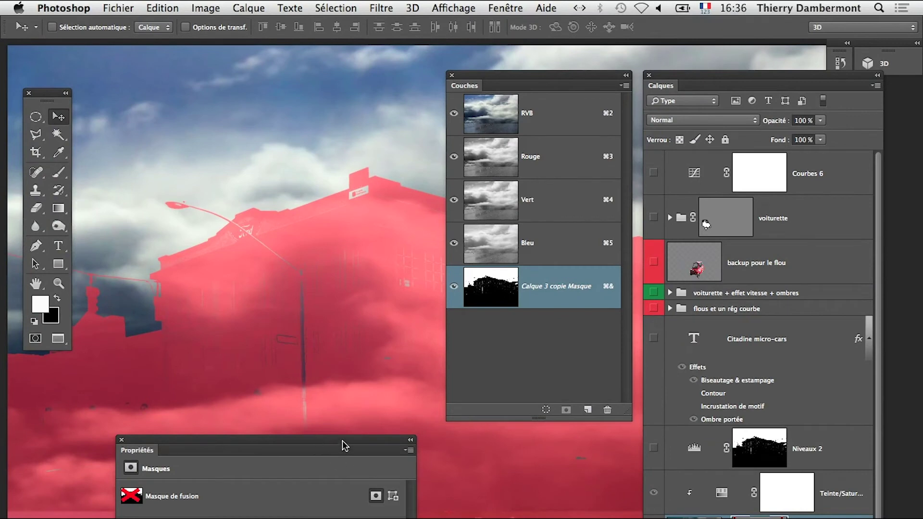
- Brush black on the Calque 3 copie mask over the gaps along the lamp post in front of the building
{"action": "left_click", "coordinate": [122, 439]}
{"action": "left_click", "coordinate": [59, 172]}
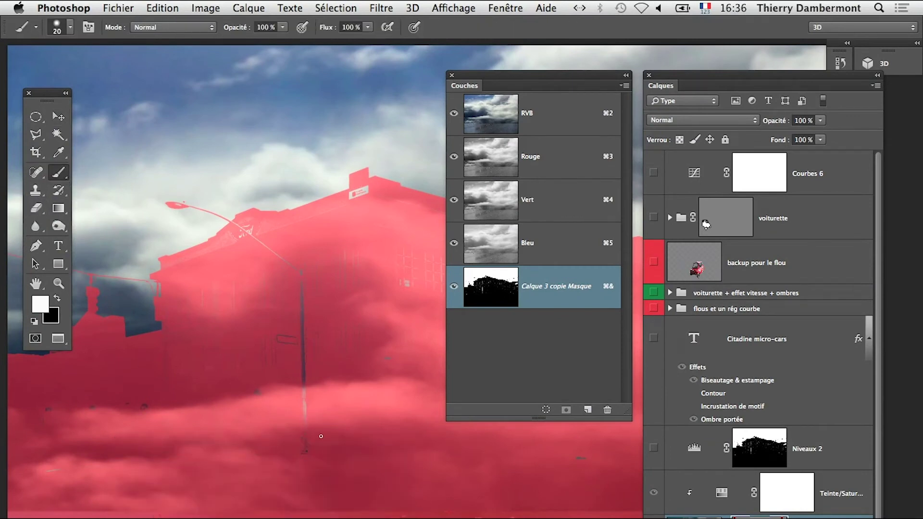
{"action": "mouse_move", "coordinate": [324, 442]}
{"action": "left_mouse_down"}
{"action": "mouse_move", "coordinate": [296, 397]}
{"action": "mouse_move", "coordinate": [294, 364]}
{"action": "left_mouse_up"}
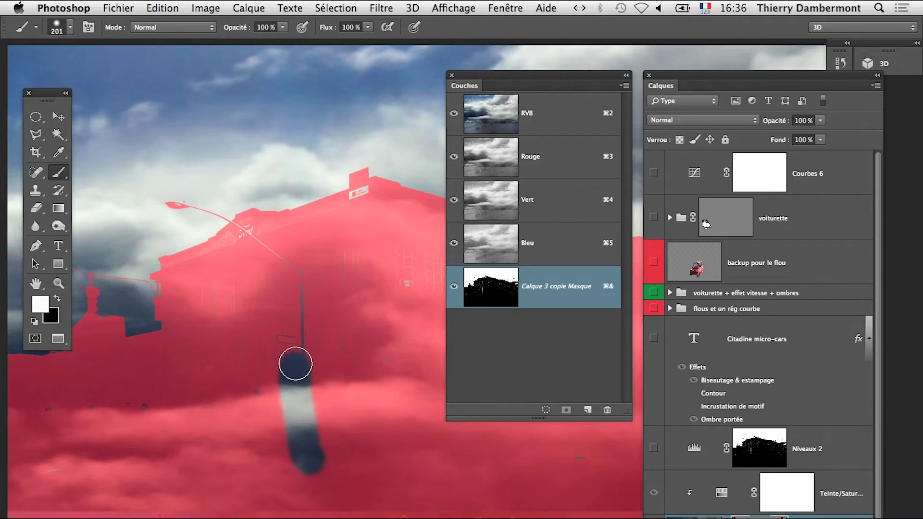
{"action": "key", "text": "super+z"}
{"action": "key", "text": "x"}
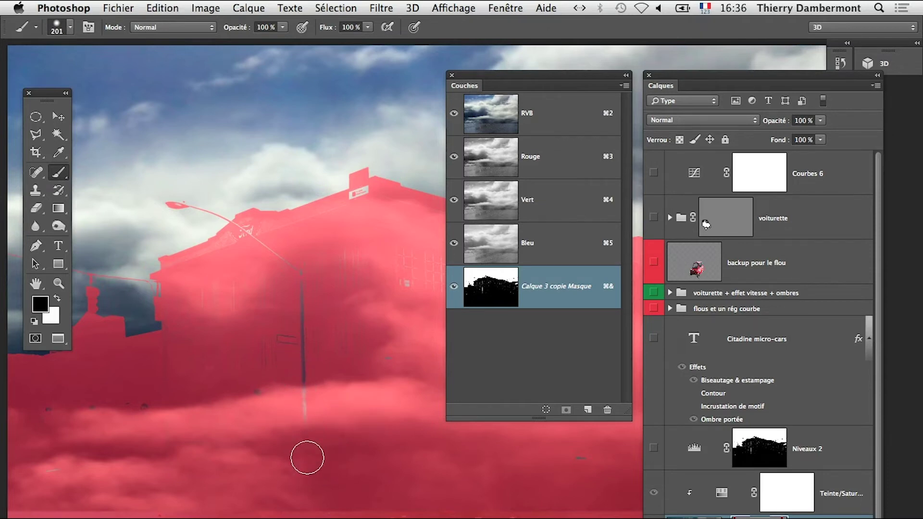
{"action": "mouse_move", "coordinate": [301, 306]}
{"action": "left_mouse_down"}
{"action": "mouse_move", "coordinate": [261, 243]}
{"action": "mouse_move", "coordinate": [249, 244]}
{"action": "mouse_move", "coordinate": [308, 354]}
{"action": "mouse_move", "coordinate": [267, 390]}
{"action": "mouse_move", "coordinate": [248, 369]}
{"action": "mouse_move", "coordinate": [327, 384]}
{"action": "left_mouse_up"}
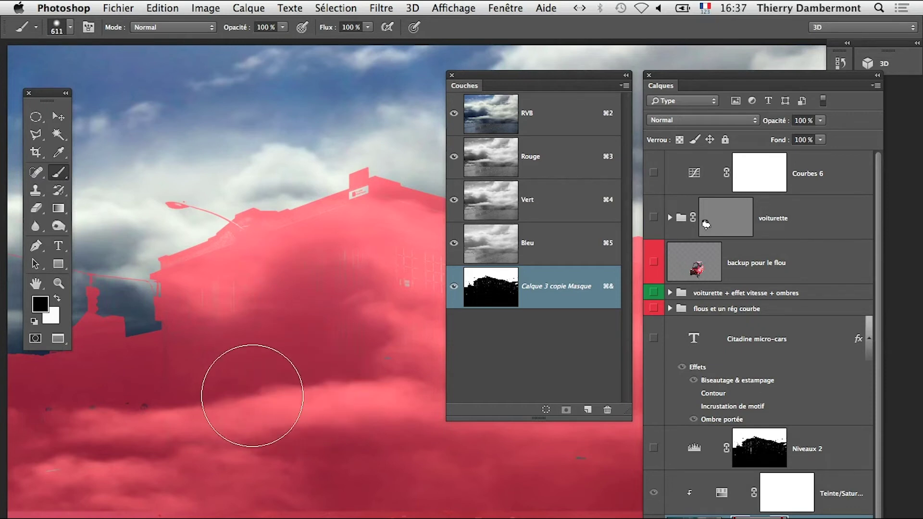
- Paint out the leftover specks in the mask over the street and the right part of the building in black
{"action": "scroll", "coordinate": [329, 381], "scroll_direction": "left", "scroll_amount": 5}
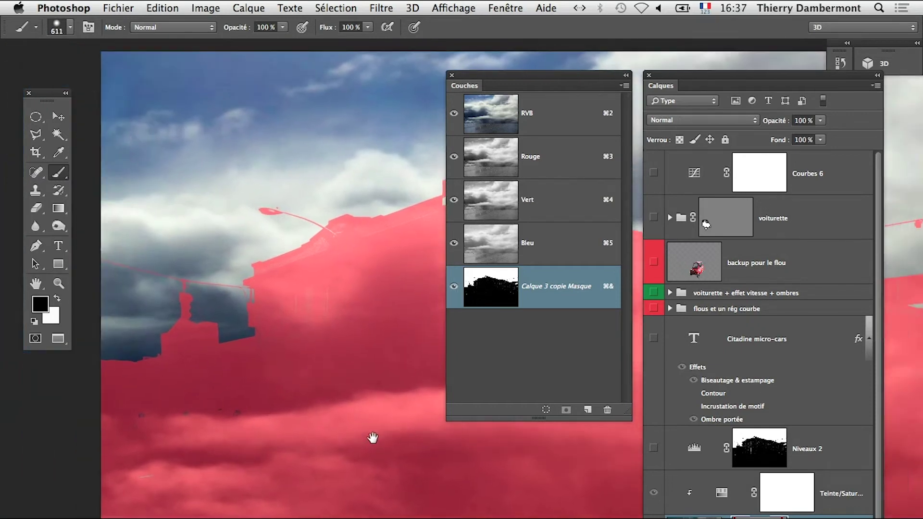
{"action": "left_click_drag", "start_coordinate": [339, 487], "coordinate": [313, 494]}
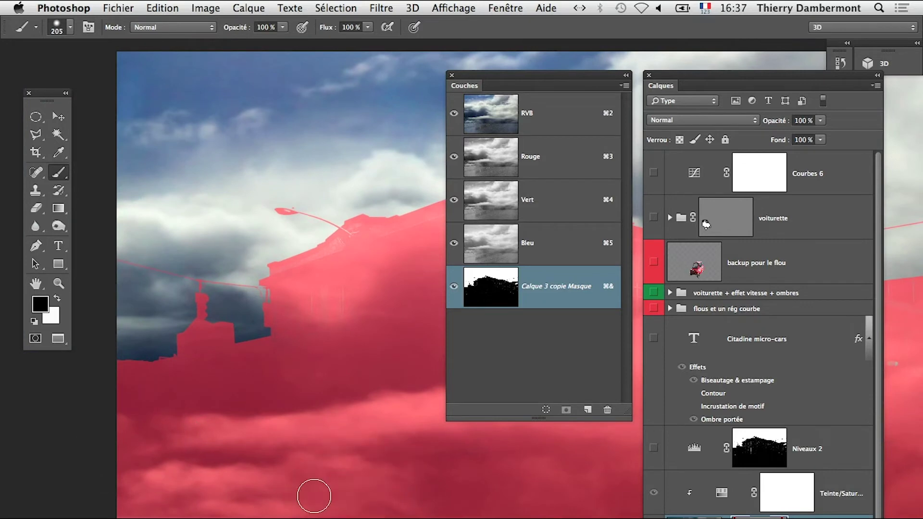
{"action": "key", "text": "Tab"}
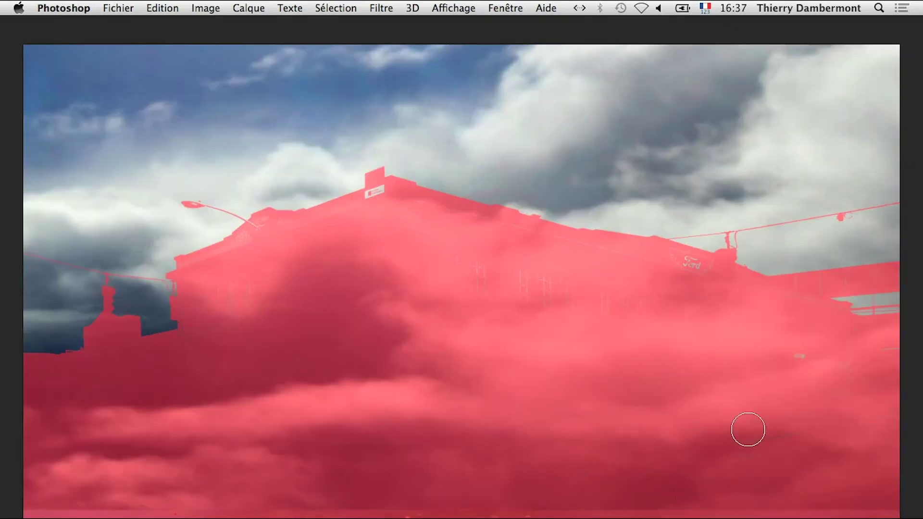
{"action": "mouse_move", "coordinate": [773, 386]}
{"action": "left_mouse_down"}
{"action": "mouse_move", "coordinate": [704, 287]}
{"action": "mouse_move", "coordinate": [667, 263]}
{"action": "mouse_move", "coordinate": [709, 274]}
{"action": "mouse_move", "coordinate": [558, 261]}
{"action": "mouse_move", "coordinate": [508, 248]}
{"action": "mouse_move", "coordinate": [643, 271]}
{"action": "mouse_move", "coordinate": [406, 212]}
{"action": "mouse_move", "coordinate": [434, 247]}
{"action": "mouse_move", "coordinate": [498, 273]}
{"action": "mouse_move", "coordinate": [736, 335]}
{"action": "mouse_move", "coordinate": [451, 316]}
{"action": "mouse_move", "coordinate": [415, 412]}
{"action": "left_mouse_up"}
- Fill the mask gaps in the building's facade and in the white sign at the roof corner with black
{"action": "scroll", "coordinate": [250, 291], "scroll_direction": "up", "scroll_amount": 1}
{"action": "scroll", "coordinate": [303, 216], "scroll_direction": "up", "scroll_amount": 1}
{"action": "mouse_move", "coordinate": [339, 291]}
{"action": "left_mouse_down"}
{"action": "mouse_move", "coordinate": [308, 304]}
{"action": "mouse_move", "coordinate": [322, 303]}
{"action": "left_mouse_up"}
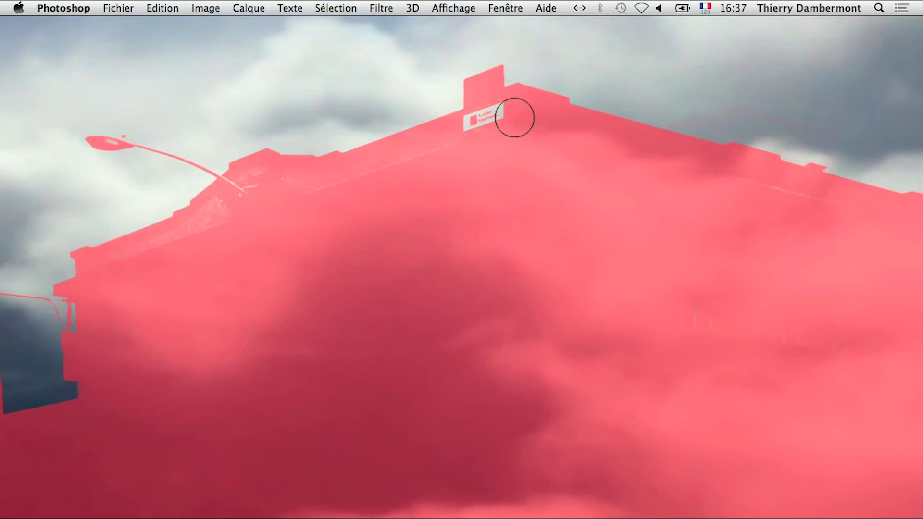
{"action": "left_click_drag", "start_coordinate": [514, 117], "coordinate": [508, 126]}
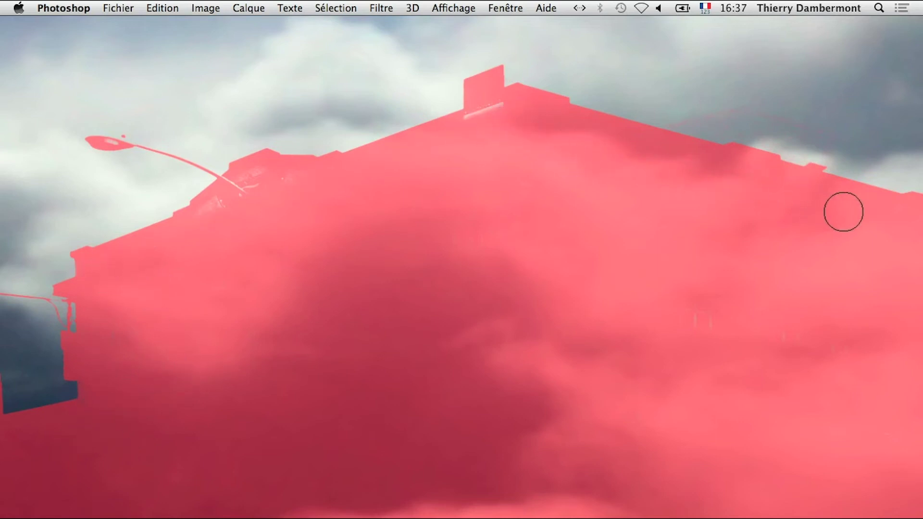
- Paint black over the remaining mask flecks below the roofline, by the street lamp arm, under the roof sign and on the windows
{"action": "scroll", "coordinate": [843, 211], "scroll_direction": "right", "scroll_amount": 5}
{"action": "scroll", "coordinate": [700, 237], "scroll_direction": "left", "scroll_amount": 3}
{"action": "scroll", "coordinate": [700, 237], "scroll_direction": "up", "scroll_amount": 2}
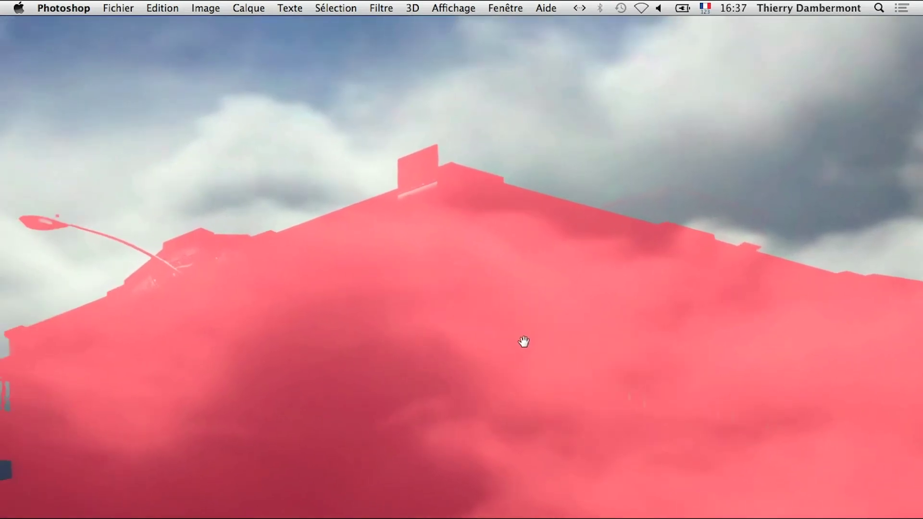
{"action": "scroll", "coordinate": [197, 268], "scroll_direction": "up", "scroll_amount": 2}
{"action": "left_click_drag", "start_coordinate": [253, 311], "coordinate": [250, 316]}
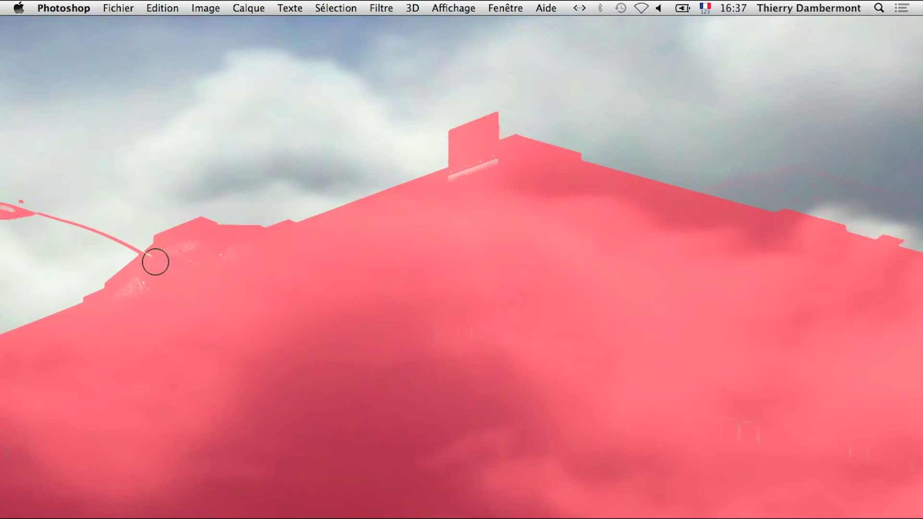
{"action": "mouse_move", "coordinate": [155, 262]}
{"action": "left_mouse_down"}
{"action": "mouse_move", "coordinate": [237, 254]}
{"action": "mouse_move", "coordinate": [220, 270]}
{"action": "mouse_move", "coordinate": [140, 293]}
{"action": "mouse_move", "coordinate": [144, 282]}
{"action": "mouse_move", "coordinate": [115, 307]}
{"action": "left_mouse_up"}
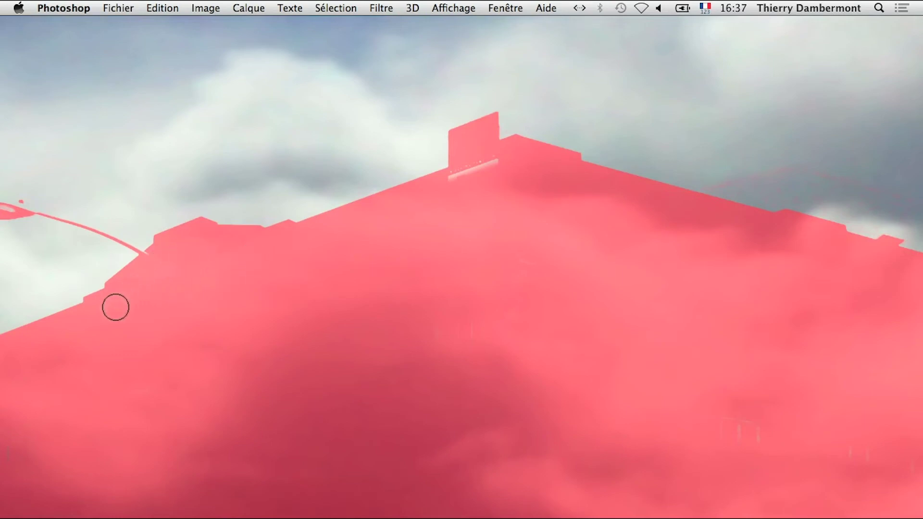
{"action": "left_click_drag", "start_coordinate": [494, 183], "coordinate": [463, 183]}
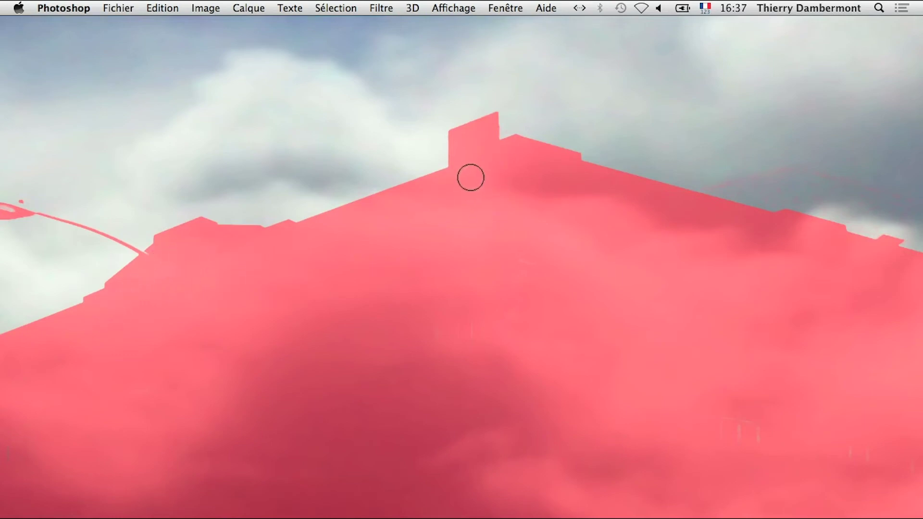
{"action": "mouse_move", "coordinate": [698, 418]}
{"action": "left_mouse_down"}
{"action": "mouse_move", "coordinate": [766, 443]}
{"action": "mouse_move", "coordinate": [645, 426]}
{"action": "mouse_move", "coordinate": [680, 445]}
{"action": "mouse_move", "coordinate": [692, 439]}
{"action": "left_mouse_up"}
- Check the whole painted mask, hide its red overlay and re-enable the layer mask of Calque 3 copie
{"action": "scroll", "coordinate": [692, 439], "scroll_direction": "up", "scroll_amount": 5}
{"action": "scroll", "coordinate": [691, 438], "scroll_direction": "left", "scroll_amount": 3}
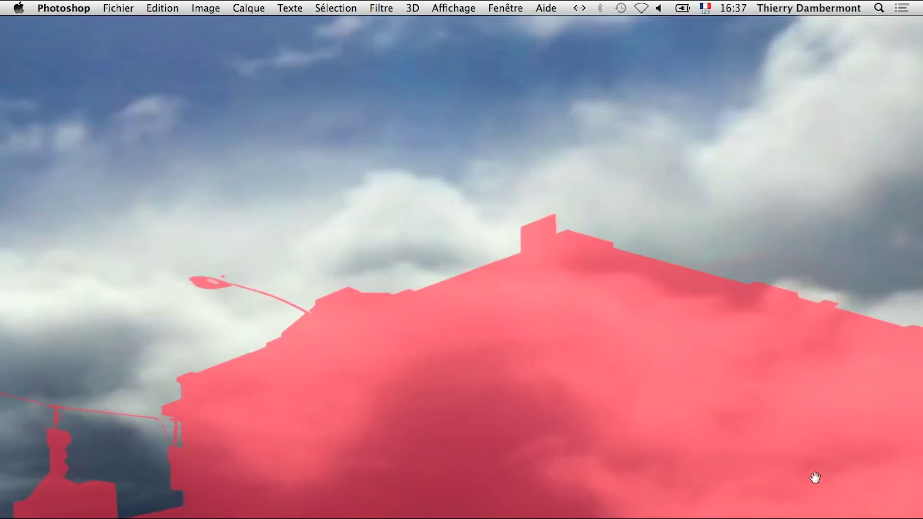
{"action": "left_click", "coordinate": [639, 461], "text": "alt"}
{"action": "left_click", "coordinate": [640, 461], "text": "alt"}
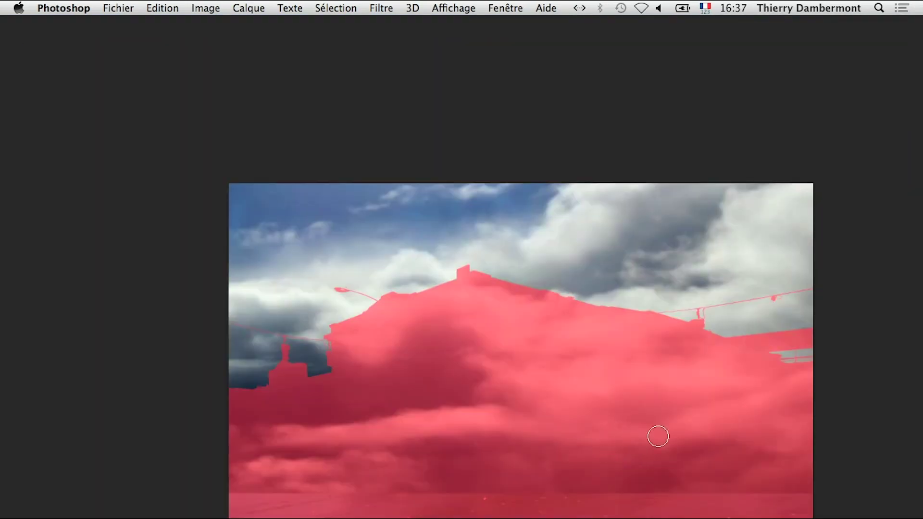
{"action": "key", "text": "Tab"}
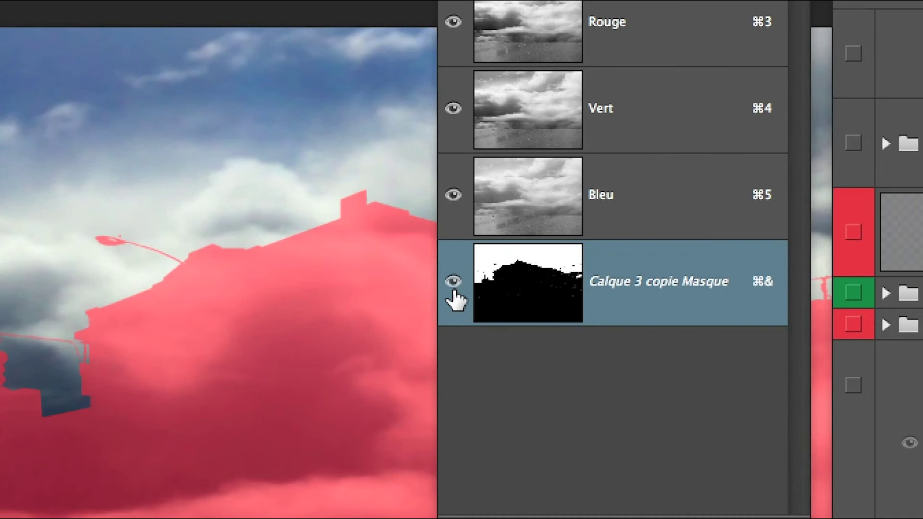
{"action": "left_click", "coordinate": [452, 287]}
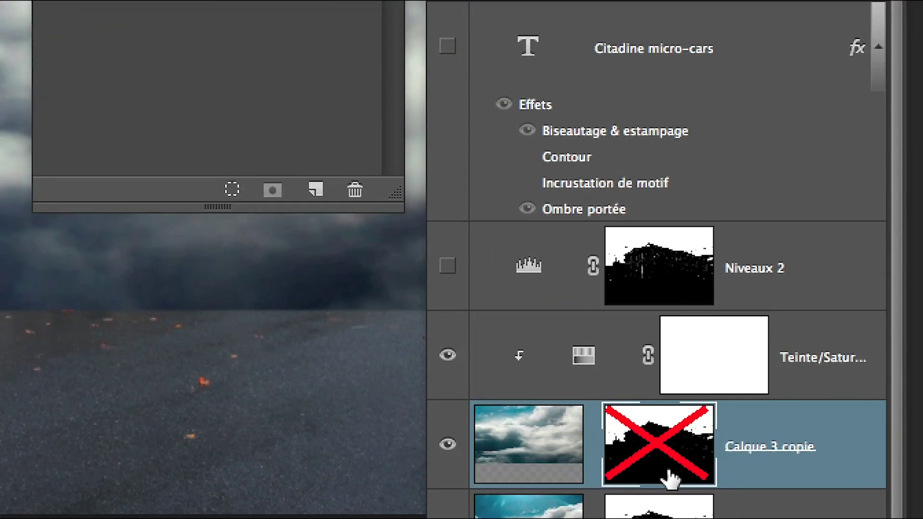
{"action": "left_click", "coordinate": [669, 477], "text": "shift"}
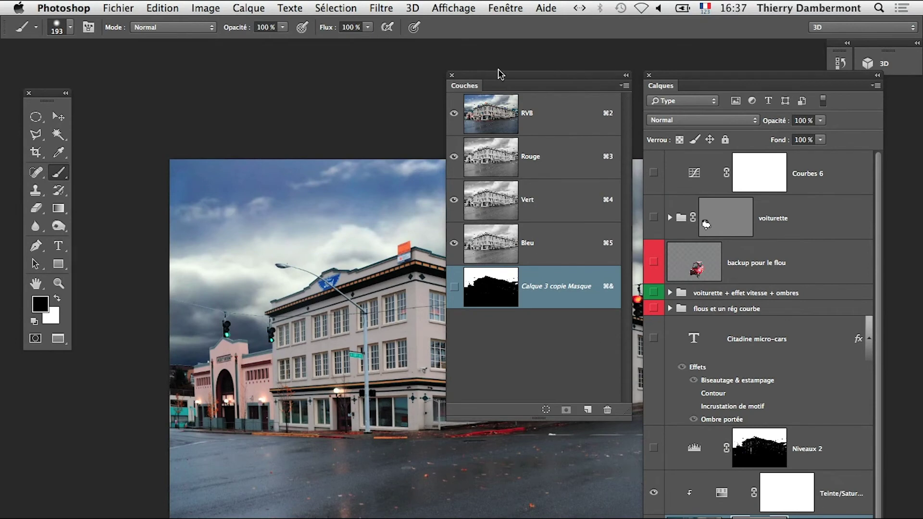
- Save the document under the new file name usine-avec-lumiere-omnidirectionnelle-21.psd in the folder les tracés vectoriels
{"action": "left_click_drag", "start_coordinate": [500, 74], "coordinate": [90, 484]}
{"action": "left_click", "coordinate": [472, 317], "text": "alt"}
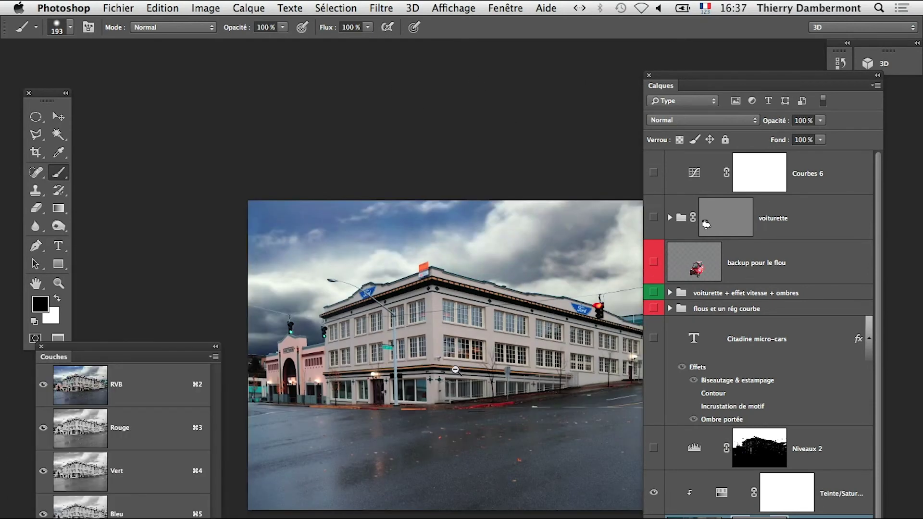
{"action": "left_click", "coordinate": [118, 8]}
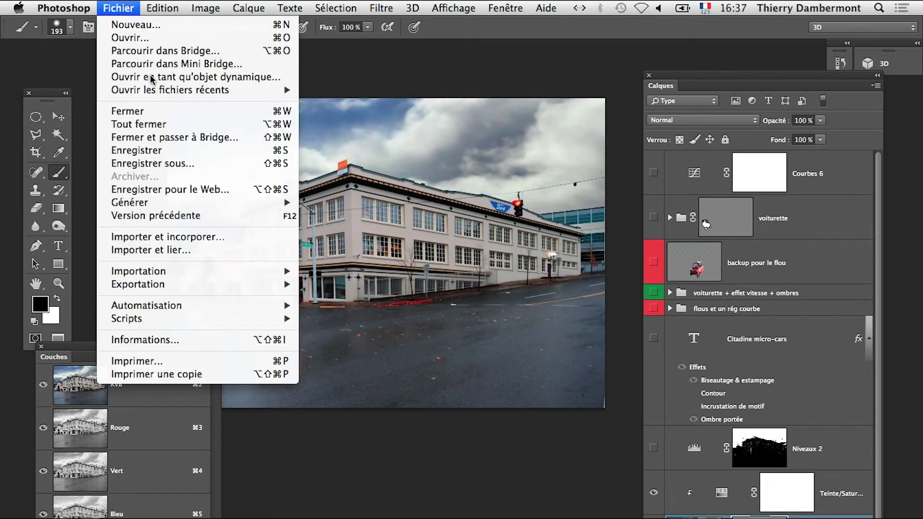
{"action": "left_click", "coordinate": [173, 151]}
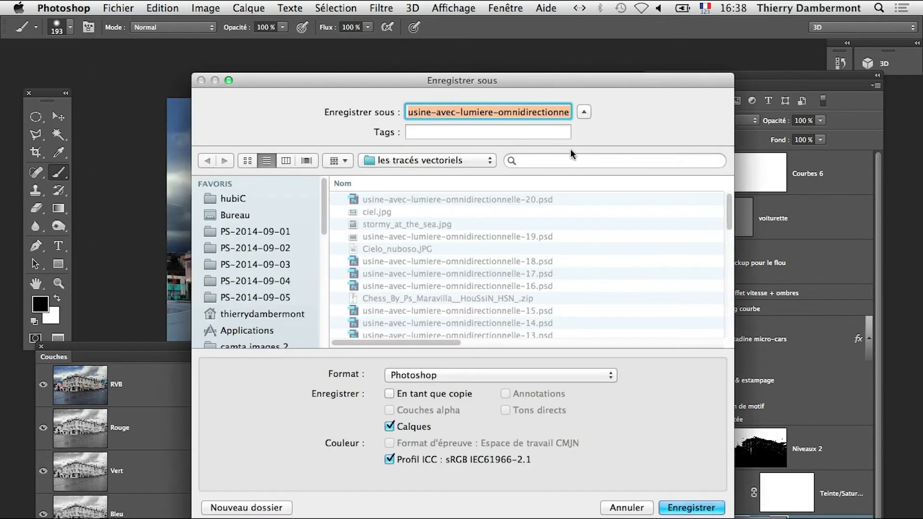
{"action": "left_click", "coordinate": [558, 117]}
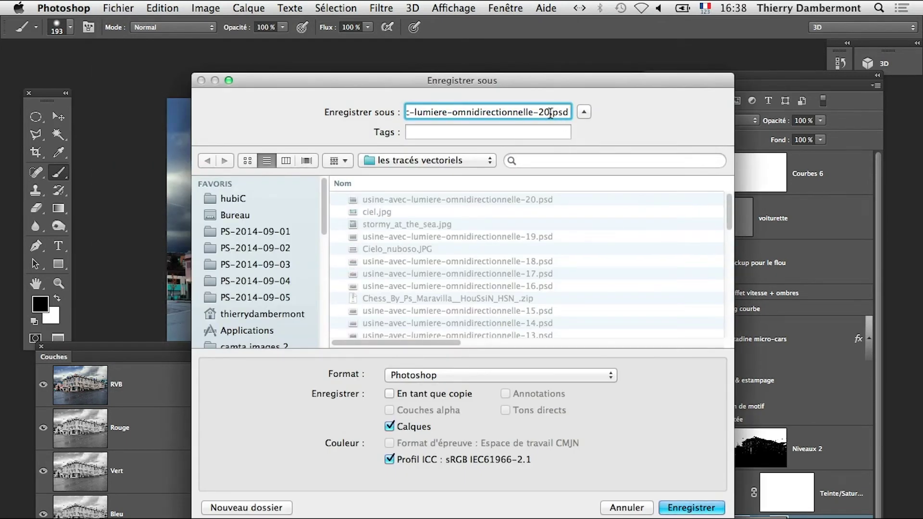
{"action": "left_click", "coordinate": [550, 112]}
{"action": "key", "text": "BackSpace"}
{"action": "type", "text": "1"}
{"action": "left_click", "coordinate": [691, 507]}
{"action": "left_click", "coordinate": [653, 303]}
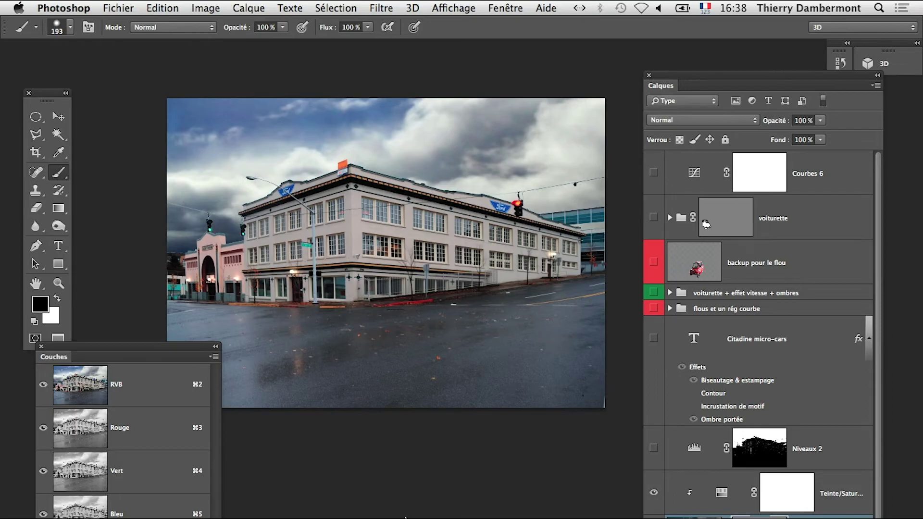
{"action": "key", "text": "super+Tab"}
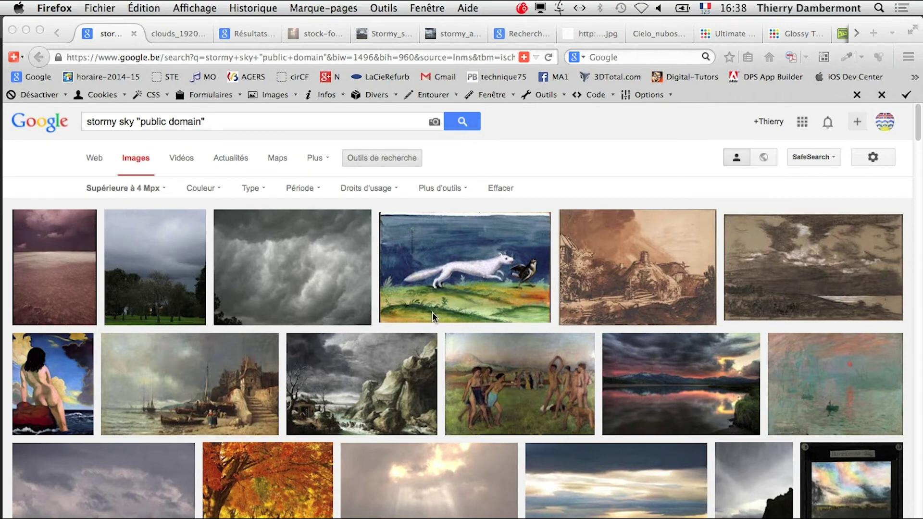
{"action": "key", "text": "super+Tab"}
{"action": "key", "text": "super+Tab"}
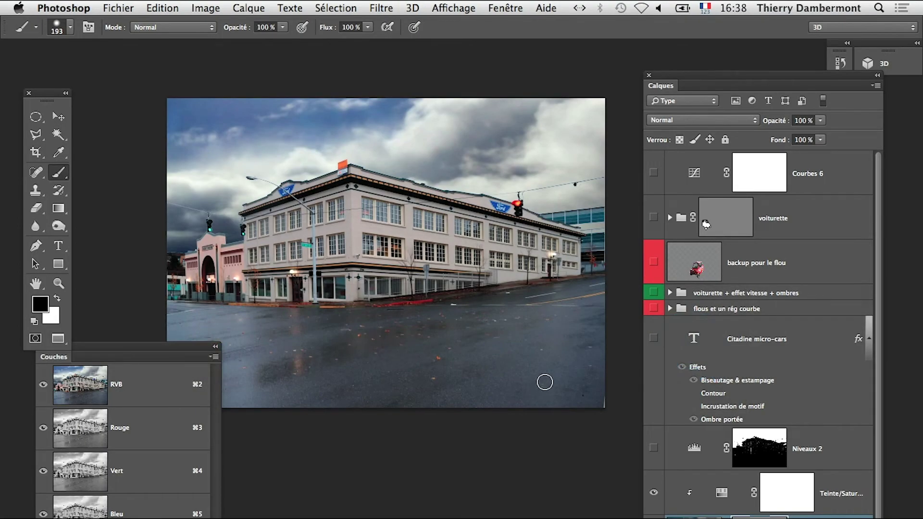
- Preview Niveaux 2 and hide it again, and show the Citadine micro-cars text and the voiturette + effet vitesse + ombres group
{"action": "left_click", "coordinate": [653, 449]}
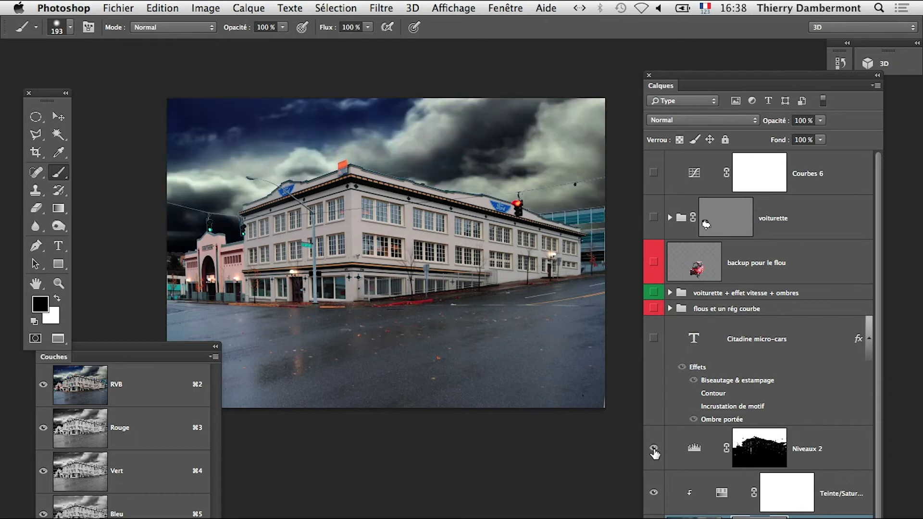
{"action": "left_click", "coordinate": [654, 449]}
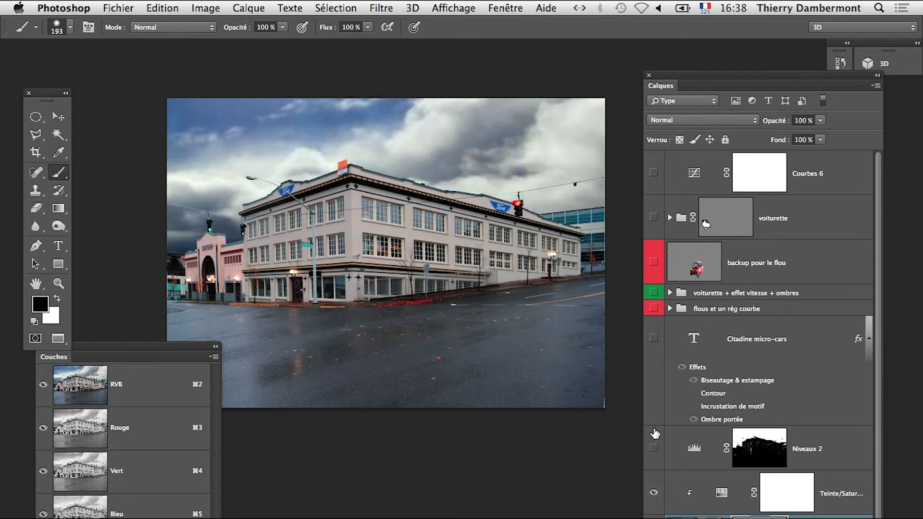
{"action": "left_click", "coordinate": [652, 338]}
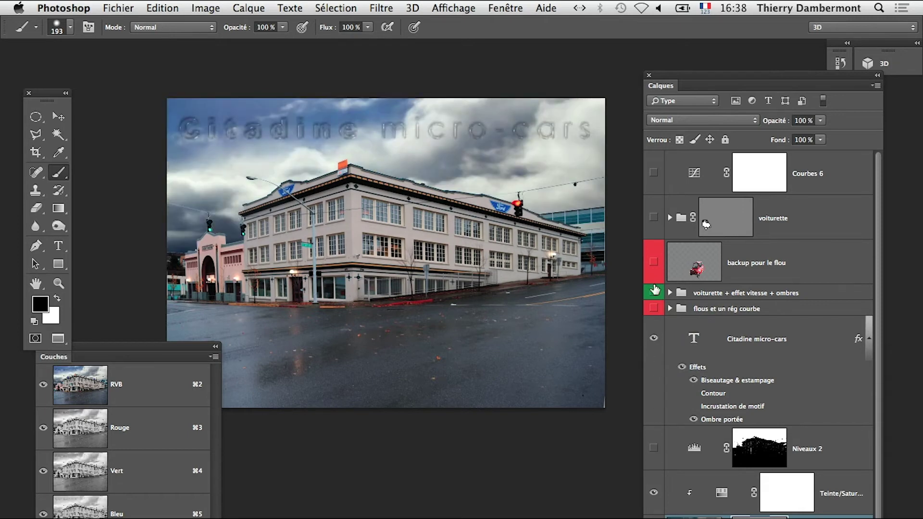
{"action": "left_click", "coordinate": [653, 262]}
{"action": "left_click", "coordinate": [653, 262]}
{"action": "left_click", "coordinate": [653, 293]}
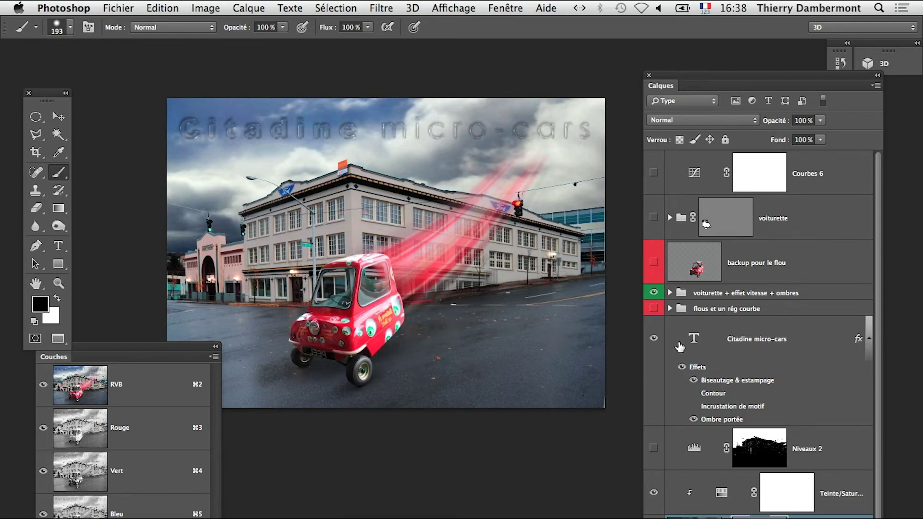
- Turn on the Courbes 6 adjustment layer, comparing the image with and without it, and select the layer
{"action": "left_click", "coordinate": [654, 173]}
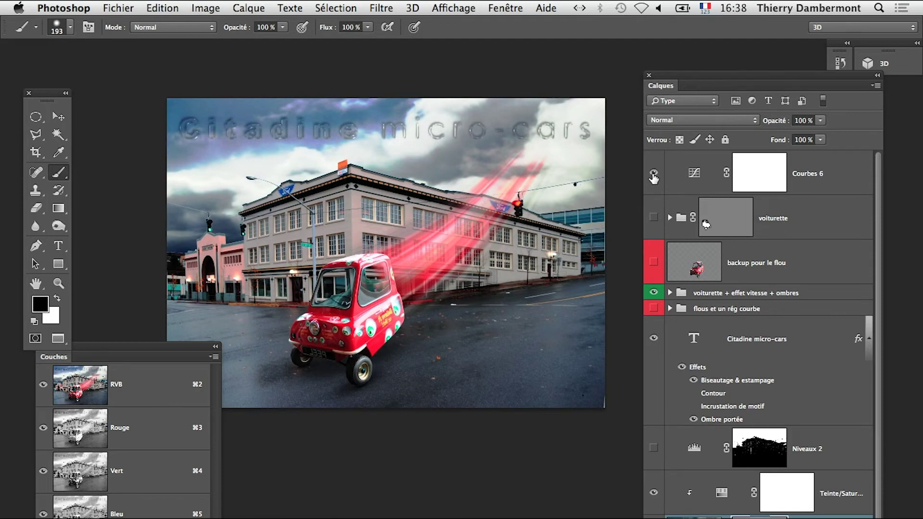
{"action": "left_click", "coordinate": [654, 174]}
{"action": "left_click", "coordinate": [653, 174]}
{"action": "left_click", "coordinate": [654, 174]}
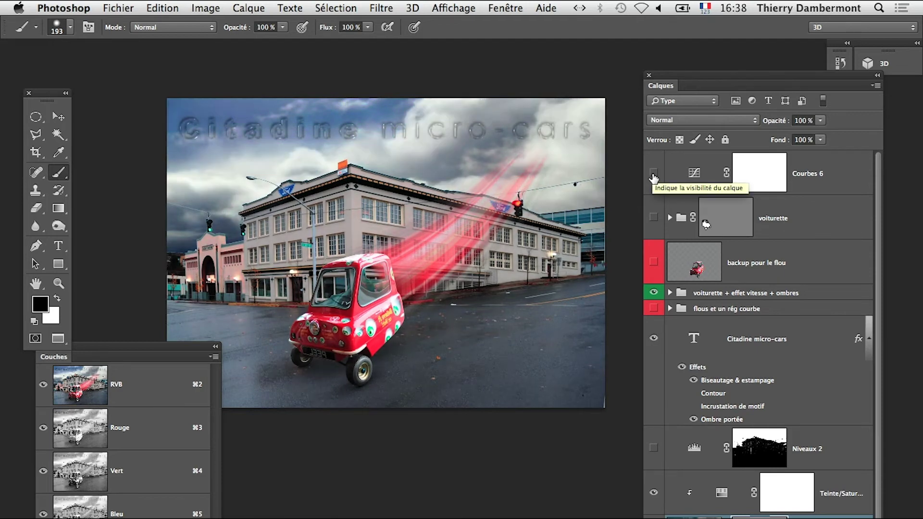
{"action": "left_click", "coordinate": [653, 174]}
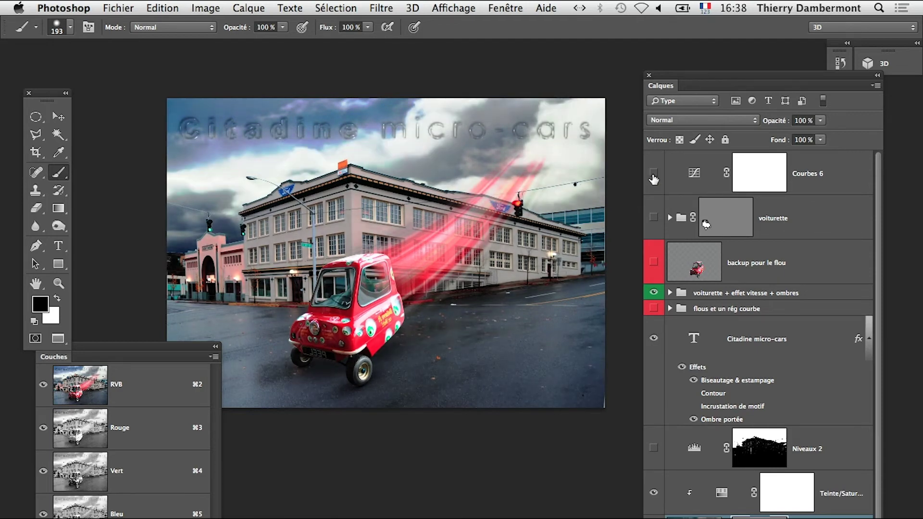
{"action": "left_click", "coordinate": [653, 177]}
{"action": "left_click", "coordinate": [654, 177]}
{"action": "left_click", "coordinate": [690, 179]}
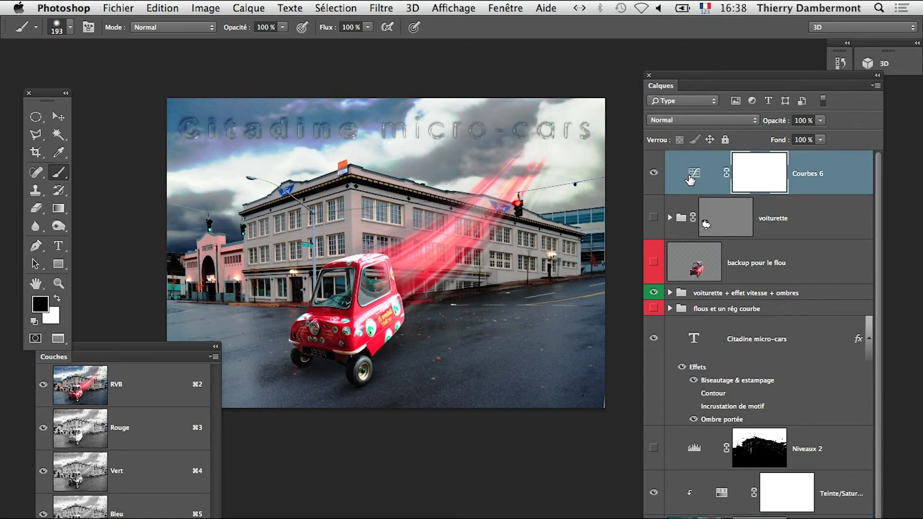
- Examine the effect of Courbes 6 on the composite by toggling its visibility, both close up and on the whole image
{"action": "left_click", "coordinate": [652, 173]}
{"action": "left_click", "coordinate": [652, 173]}
{"action": "scroll", "coordinate": [370, 173], "scroll_direction": "up", "scroll_amount": 3}
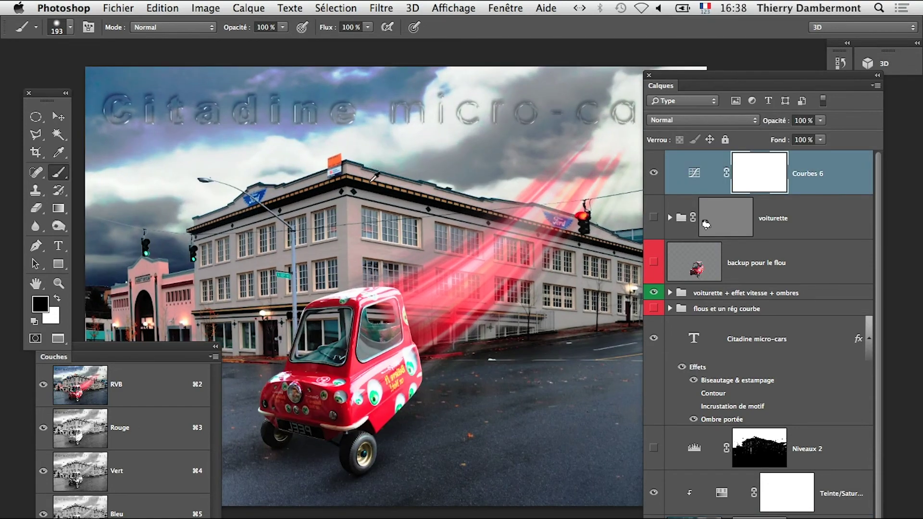
{"action": "scroll", "coordinate": [375, 177], "scroll_direction": "down", "scroll_amount": 3}
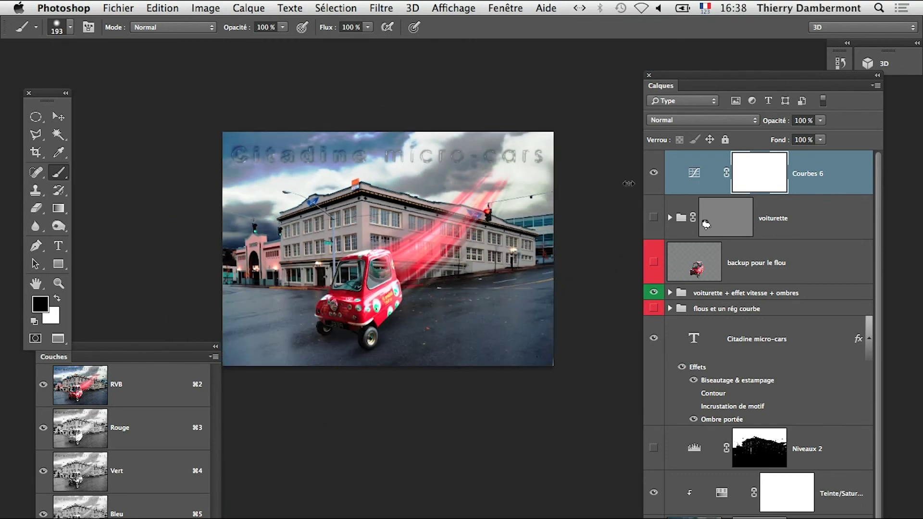
{"action": "left_click", "coordinate": [652, 174]}
{"action": "left_click", "coordinate": [653, 174]}
{"action": "left_click", "coordinate": [652, 174]}
{"action": "left_click", "coordinate": [653, 176]}
- Lower the highlight points of the Courbes 6 RGB curve to soften its upper part and compare the result with the layer off
{"action": "left_click", "coordinate": [694, 174]}
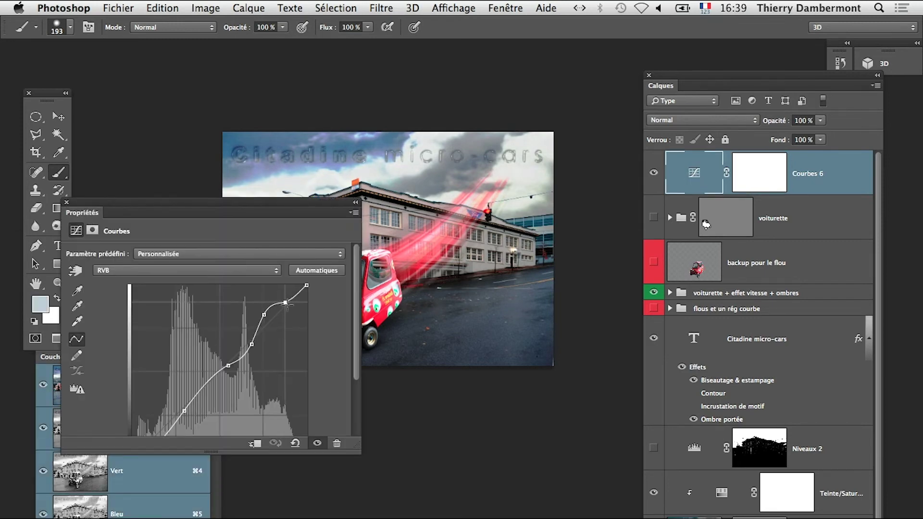
{"action": "left_click_drag", "start_coordinate": [294, 204], "coordinate": [519, 356]}
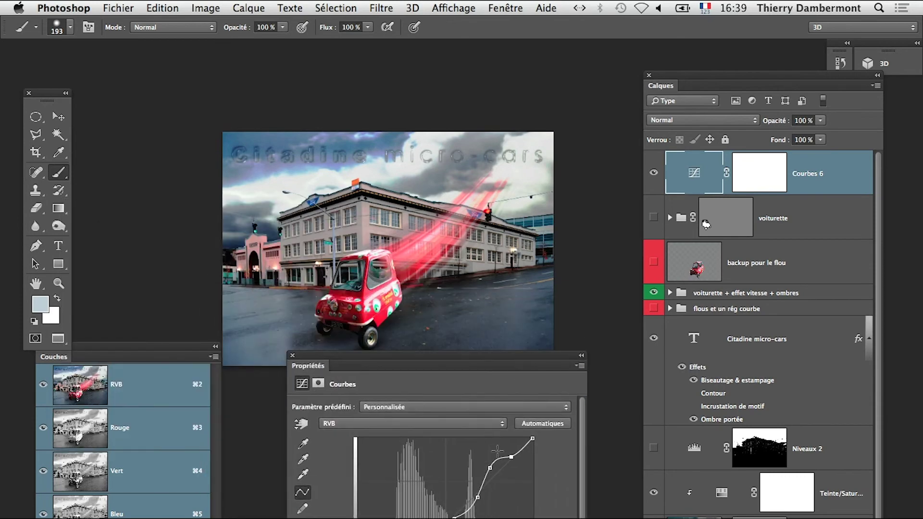
{"action": "mouse_move", "coordinate": [492, 467]}
{"action": "left_mouse_down"}
{"action": "mouse_move", "coordinate": [500, 475]}
{"action": "mouse_move", "coordinate": [513, 459]}
{"action": "mouse_move", "coordinate": [510, 468]}
{"action": "left_mouse_up"}
{"action": "scroll", "coordinate": [272, 183], "scroll_direction": "up", "scroll_amount": 2}
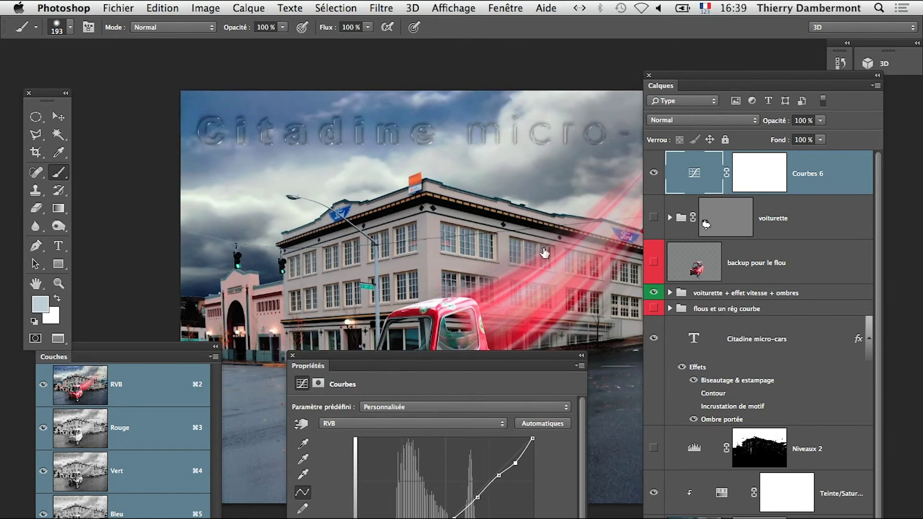
{"action": "left_click", "coordinate": [654, 174]}
{"action": "left_click", "coordinate": [654, 174]}
- Clear all panels off the screen except the layers list, keeping the image unobstructed beside it
{"action": "key", "text": "Tab"}
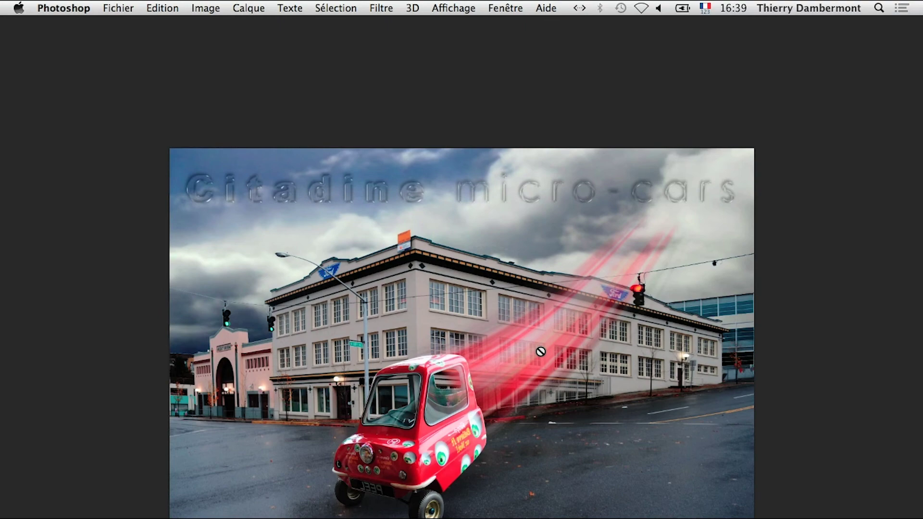
{"action": "left_click", "coordinate": [502, 8]}
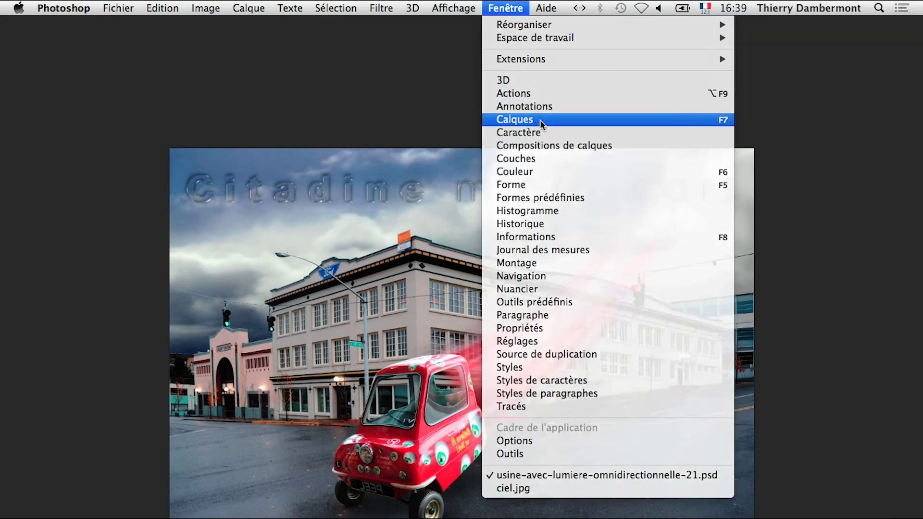
{"action": "left_click", "coordinate": [540, 121]}
{"action": "left_click_drag", "start_coordinate": [510, 258], "coordinate": [411, 197]}
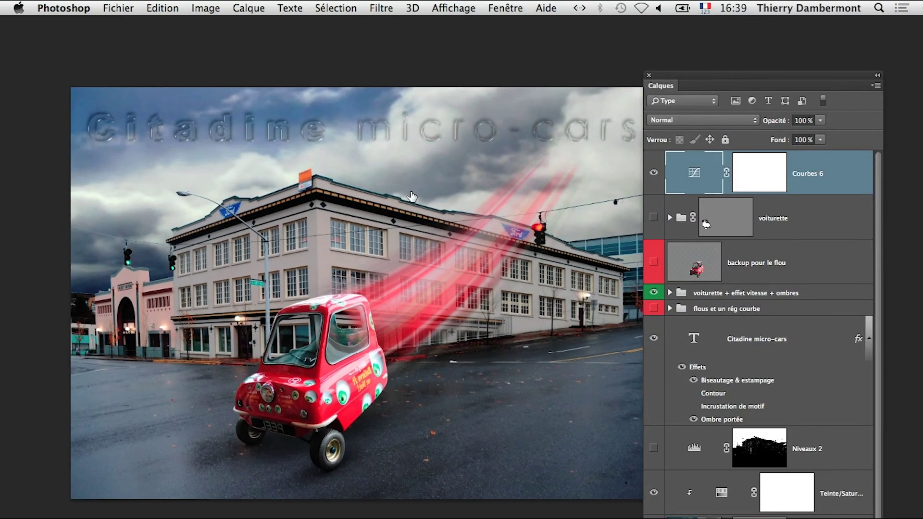
- Compare the sky, building and car with and without the softened Courbes 6 adjustment at several image sizes
{"action": "left_click", "coordinate": [655, 173]}
{"action": "left_click", "coordinate": [655, 173]}
{"action": "left_click", "coordinate": [654, 174]}
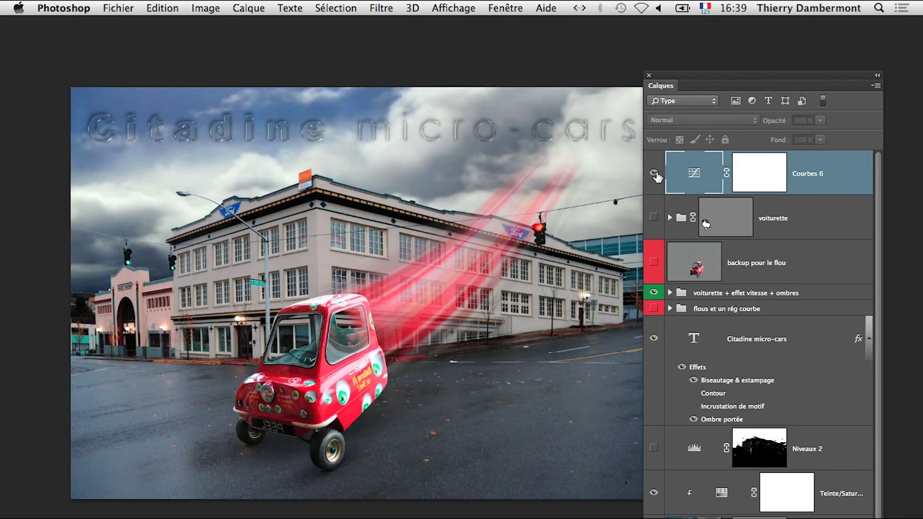
{"action": "left_click", "coordinate": [654, 174]}
{"action": "left_click", "coordinate": [654, 174]}
{"action": "left_click", "coordinate": [655, 174]}
{"action": "left_click", "coordinate": [654, 174]}
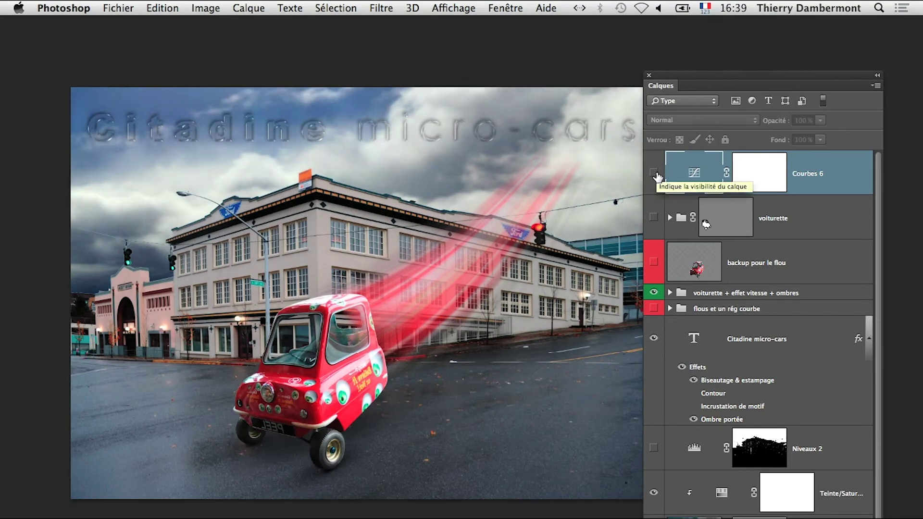
{"action": "left_click", "coordinate": [654, 174]}
{"action": "key", "text": "super+minus"}
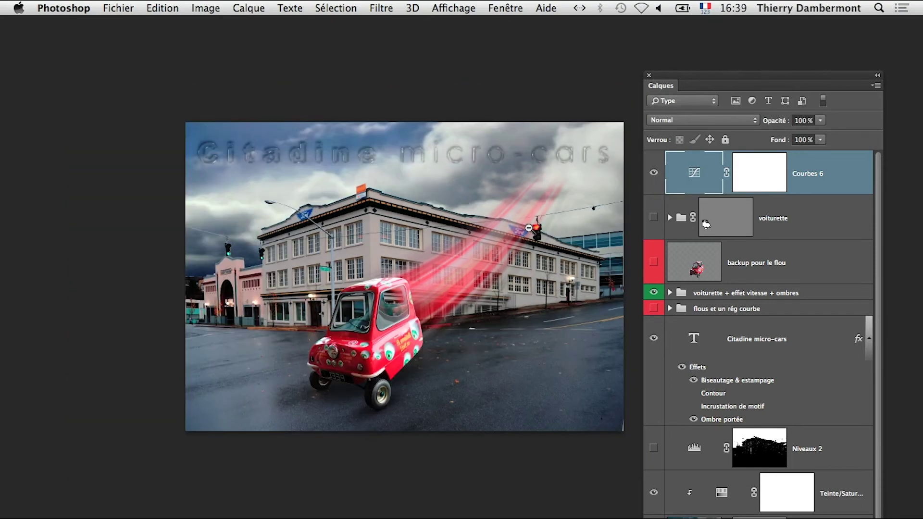
{"action": "left_click", "coordinate": [655, 174]}
{"action": "left_click", "coordinate": [655, 174]}
{"action": "left_click", "coordinate": [527, 258], "text": "alt"}
{"action": "left_click_drag", "start_coordinate": [390, 222], "coordinate": [306, 232]}
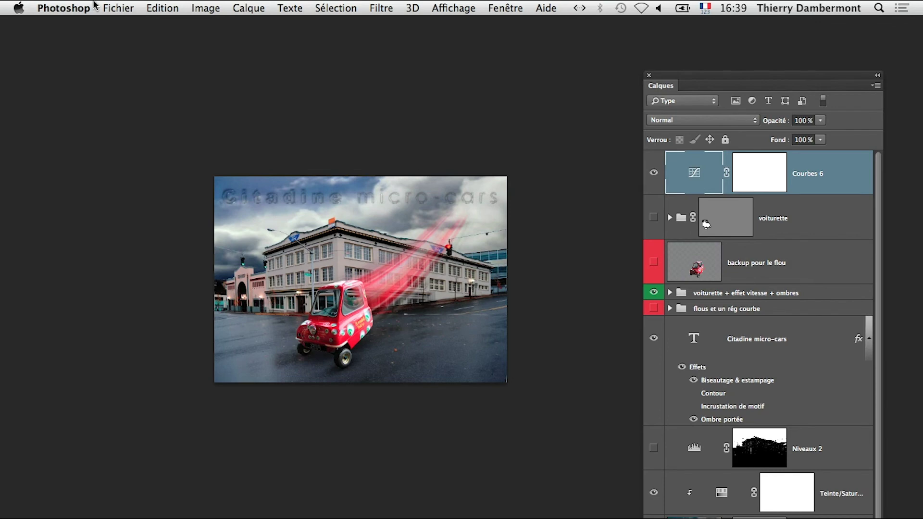
- Save the document as a new version named usine-avec-lumiere-omnidirectionnelle-22.psd
{"action": "left_click", "coordinate": [118, 7]}
{"action": "left_click", "coordinate": [158, 161]}
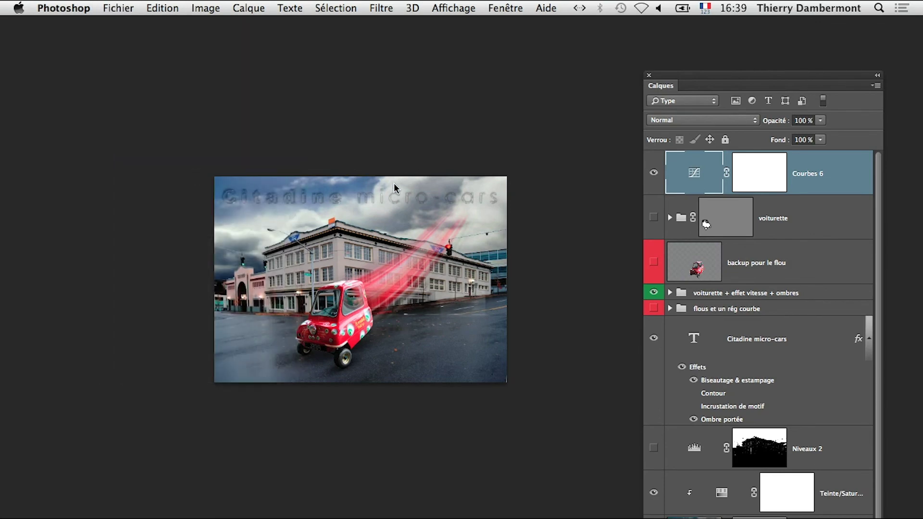
{"action": "left_click", "coordinate": [560, 111]}
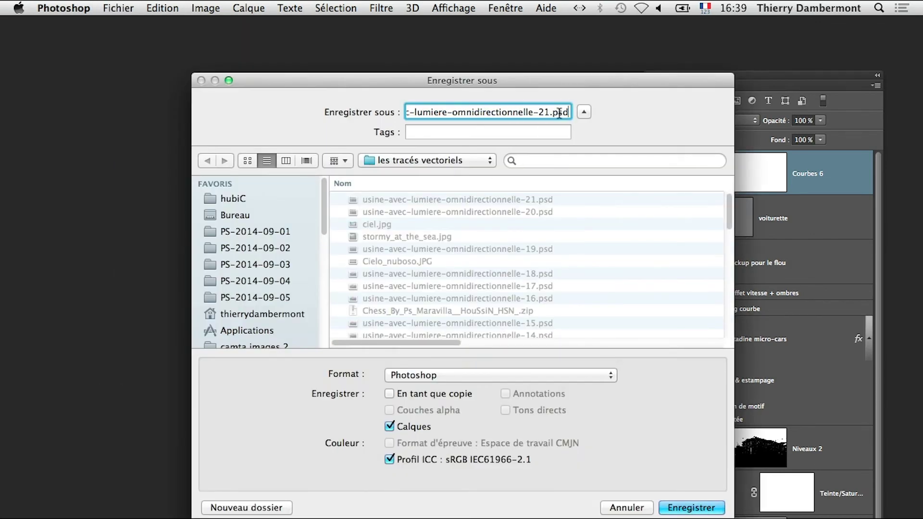
{"action": "key", "text": "Left"}
{"action": "key", "text": "Left"}
{"action": "key", "text": "Left"}
{"action": "key", "text": "Left"}
{"action": "key", "text": "shift+Left"}
{"action": "type", "text": "2"}
{"action": "left_click", "coordinate": [691, 507]}
{"action": "left_click", "coordinate": [639, 297]}
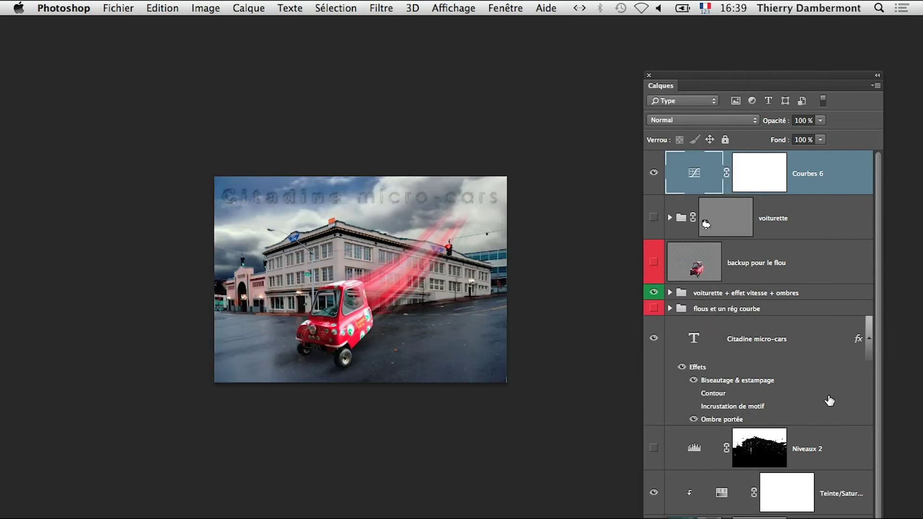
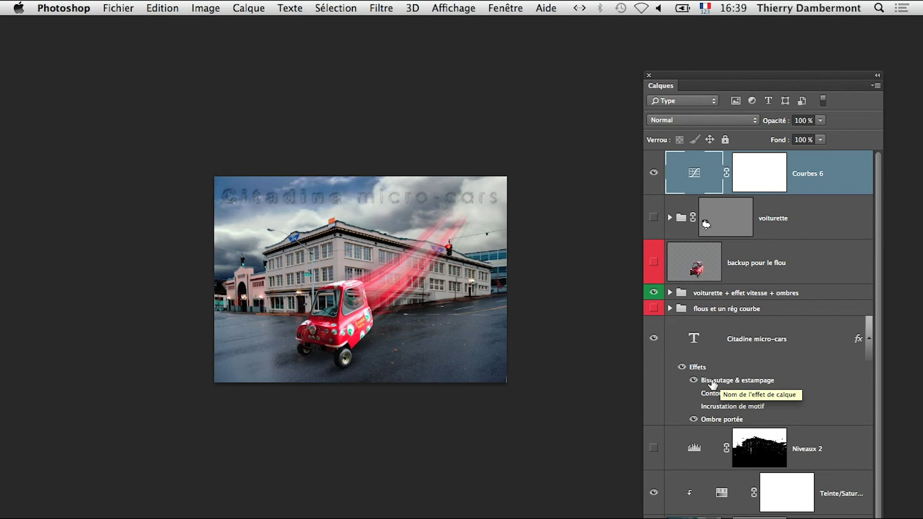
- Relight the bevel and emboss of the Citadine micro-cars title with a 32° angle and 42° elevation
{"action": "left_click_drag", "start_coordinate": [712, 384], "coordinate": [728, 385]}
{"action": "double_click", "coordinate": [728, 384]}
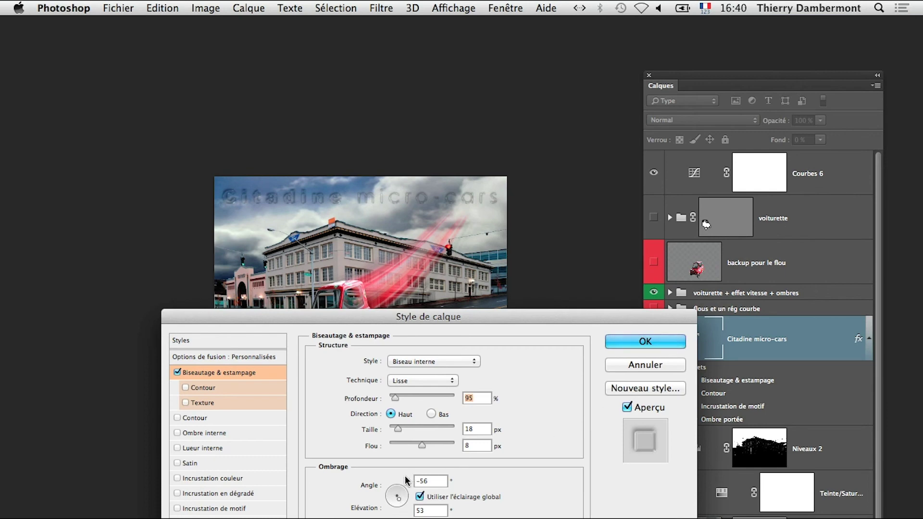
{"action": "left_click", "coordinate": [393, 492]}
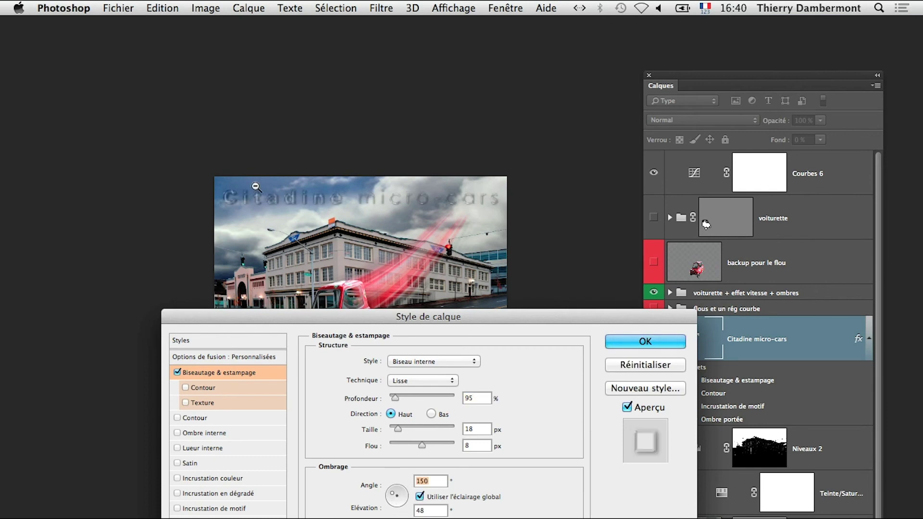
{"action": "scroll", "coordinate": [258, 220], "scroll_direction": "up", "scroll_amount": 4}
{"action": "scroll", "coordinate": [258, 220], "scroll_direction": "up", "scroll_amount": 1}
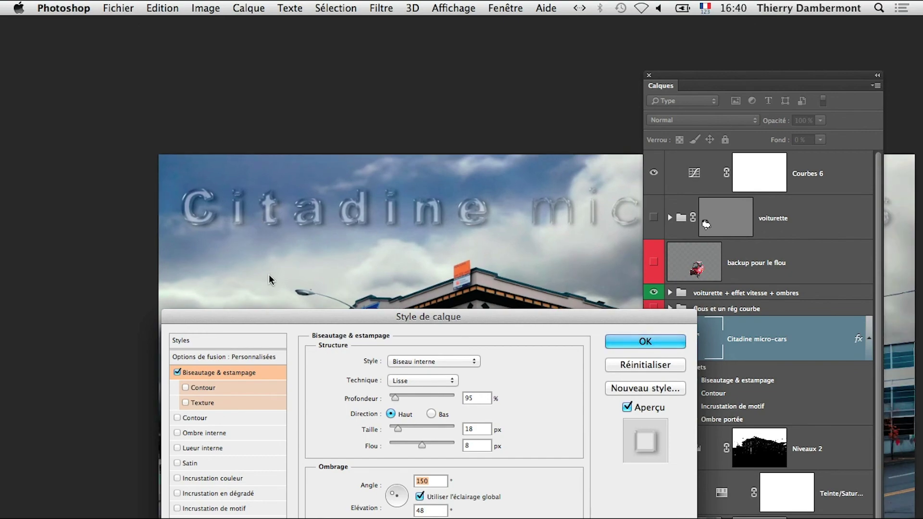
{"action": "left_click", "coordinate": [395, 493]}
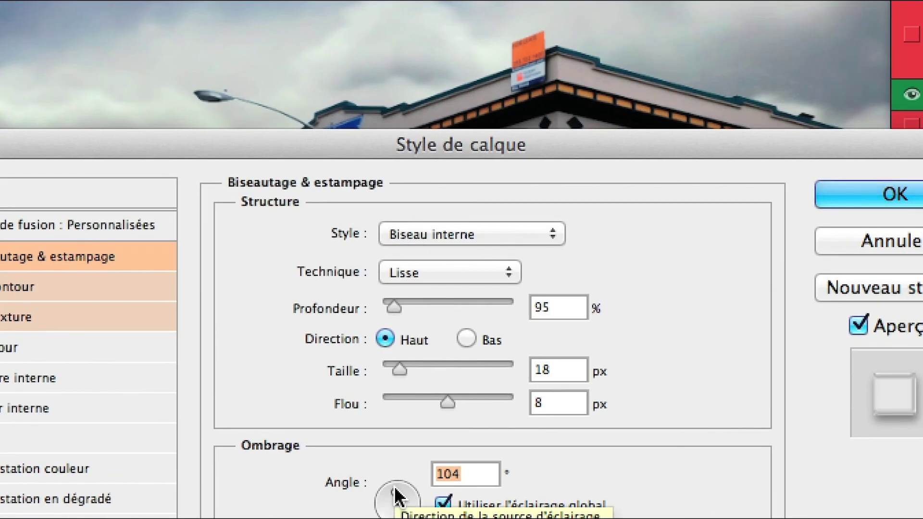
{"action": "left_click", "coordinate": [403, 491]}
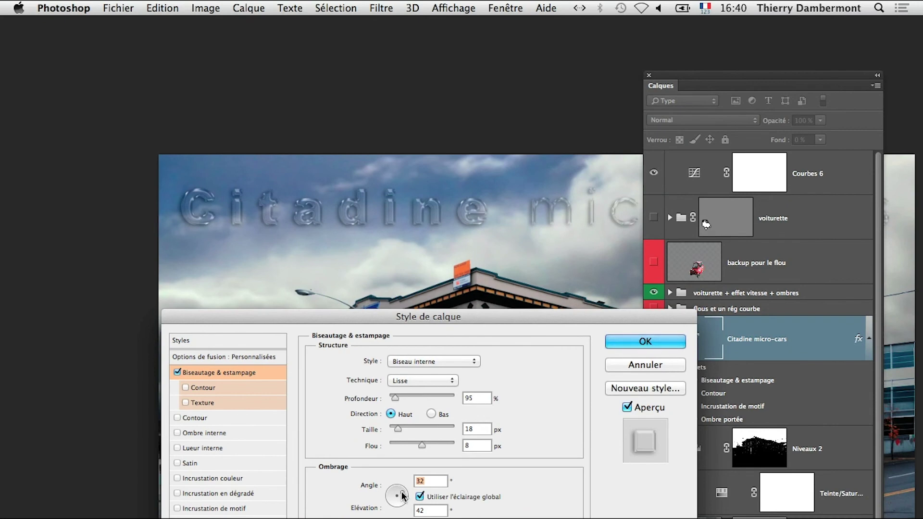
{"action": "left_click", "coordinate": [624, 339]}
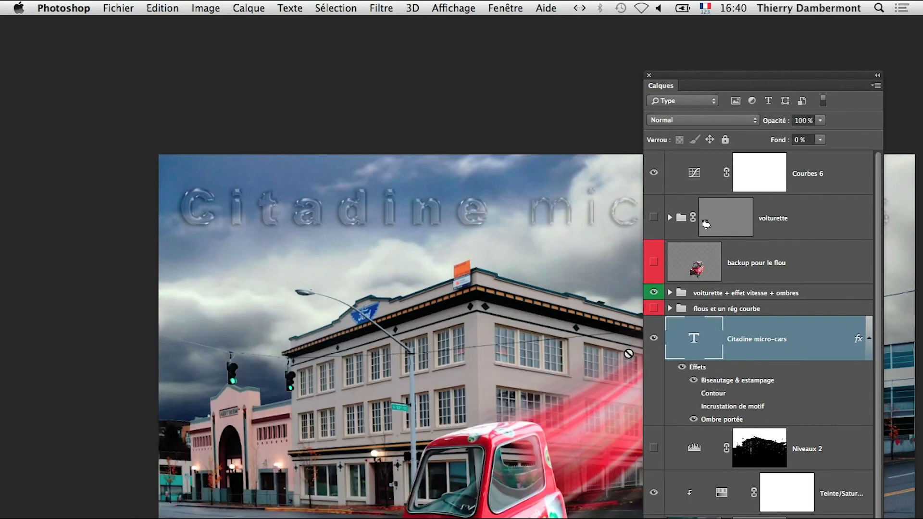
- Change the title's bevel lighting to an angle of -48° and an elevation of 21°
{"action": "left_click", "coordinate": [477, 364], "text": "alt"}
{"action": "left_click", "coordinate": [475, 365], "text": "alt"}
{"action": "left_click_drag", "start_coordinate": [455, 372], "coordinate": [319, 310]}
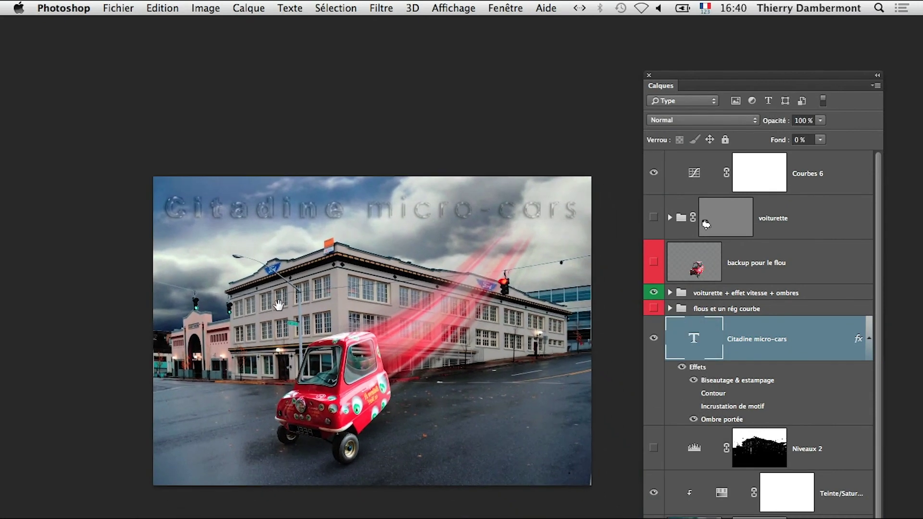
{"action": "double_click", "coordinate": [730, 385]}
{"action": "left_click", "coordinate": [392, 497]}
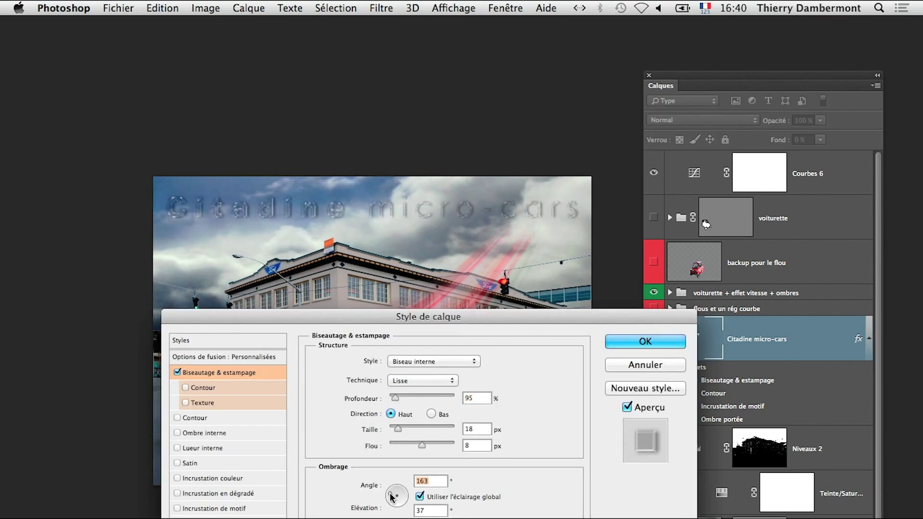
{"action": "left_click_drag", "start_coordinate": [392, 497], "coordinate": [404, 505]}
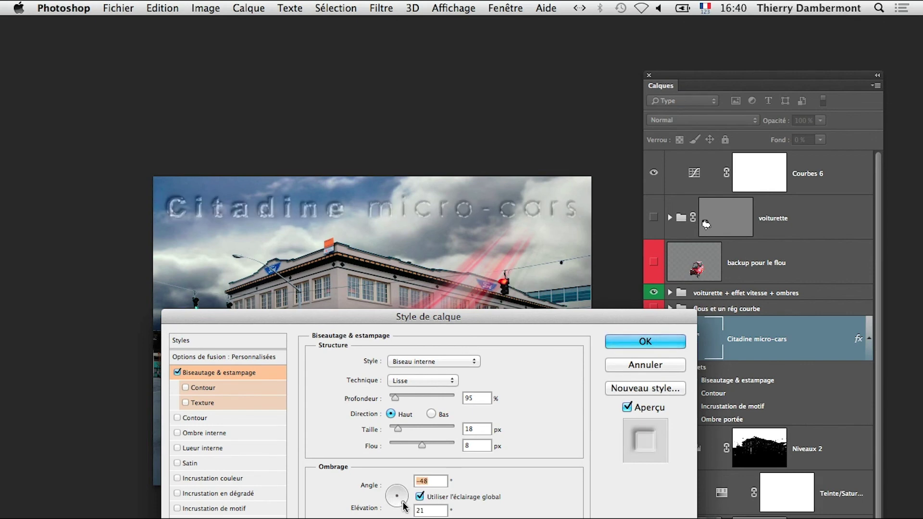
{"action": "left_click", "coordinate": [656, 342]}
- Inspect the title lettering up close and reset its bevel lighting to a 108° angle and 42° elevation
{"action": "left_click", "coordinate": [432, 222]}
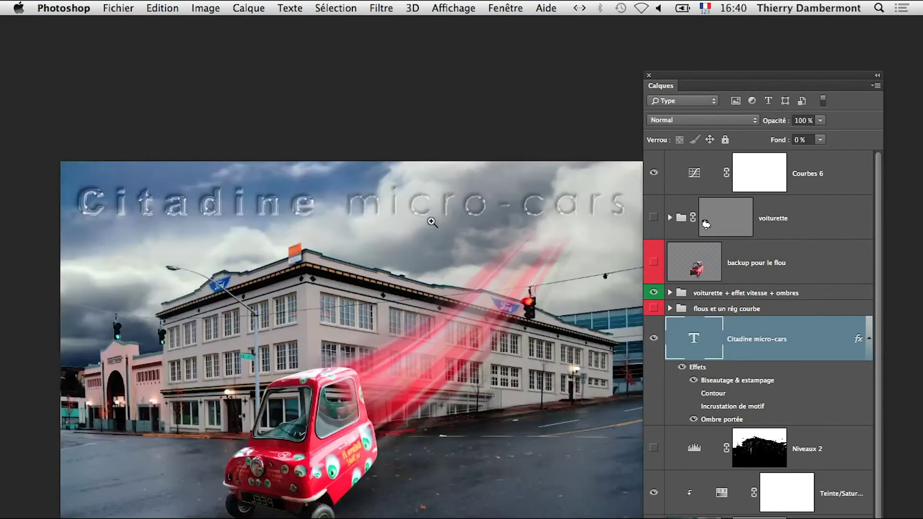
{"action": "left_click", "coordinate": [432, 222]}
{"action": "left_click", "coordinate": [186, 221]}
{"action": "left_click_drag", "start_coordinate": [384, 281], "coordinate": [292, 381]}
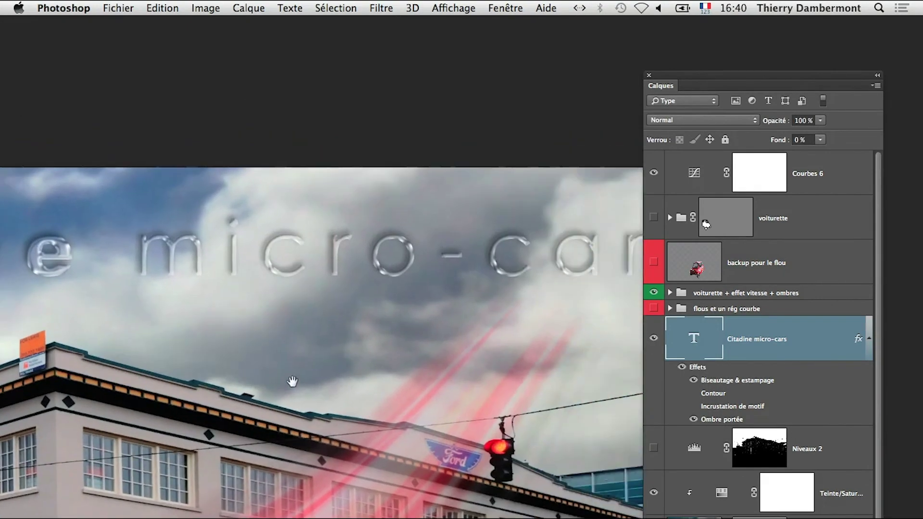
{"action": "key", "text": "super+0"}
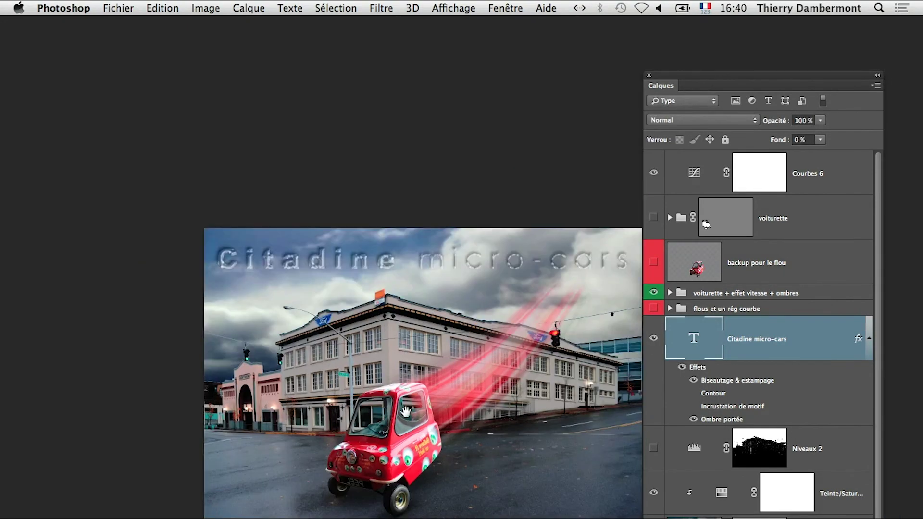
{"action": "left_click_drag", "start_coordinate": [406, 411], "coordinate": [278, 413]}
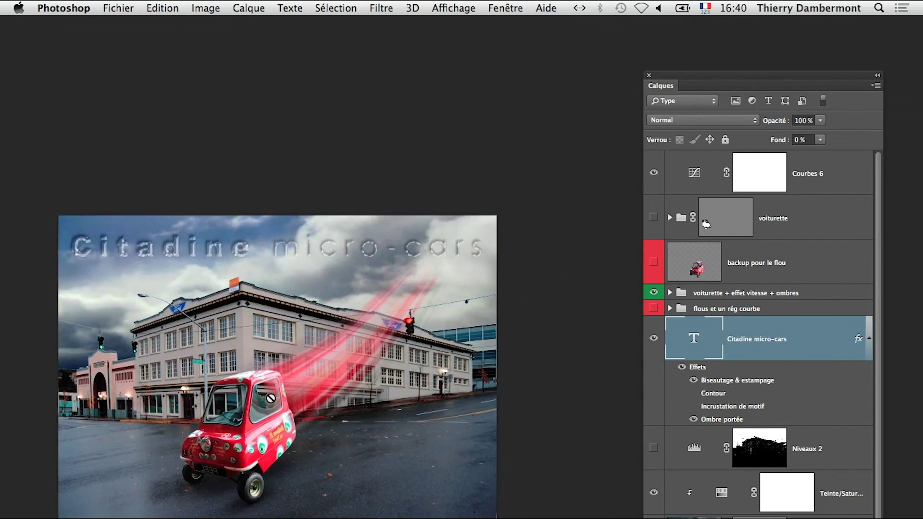
{"action": "double_click", "coordinate": [721, 383]}
{"action": "left_click", "coordinate": [395, 494]}
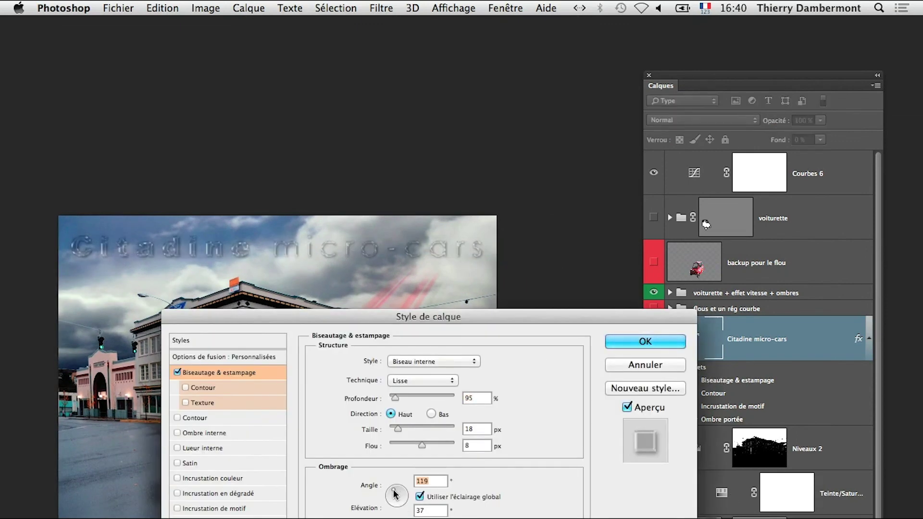
{"action": "left_click_drag", "start_coordinate": [393, 494], "coordinate": [395, 488]}
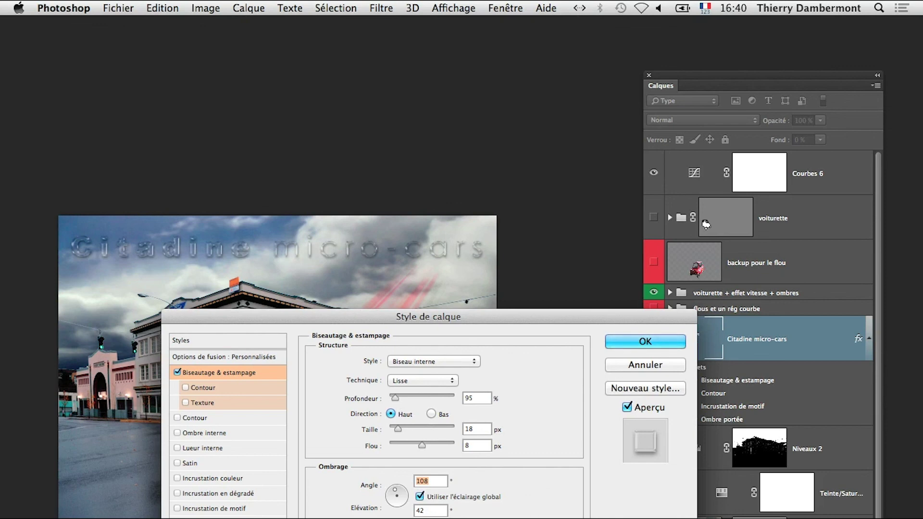
{"action": "left_click", "coordinate": [426, 470]}
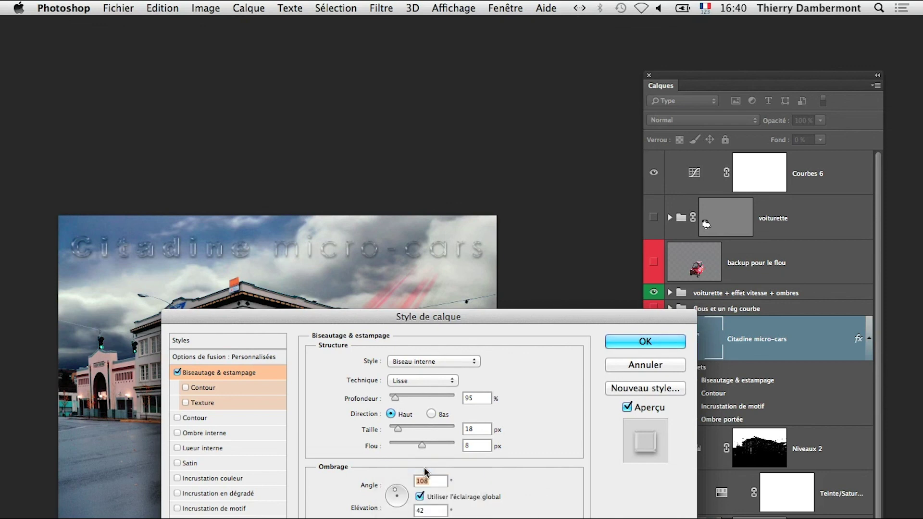
{"action": "left_click", "coordinate": [612, 343]}
- Check the relit title lettering up close and save the document
{"action": "scroll", "coordinate": [258, 258], "scroll_direction": "up", "scroll_amount": 2}
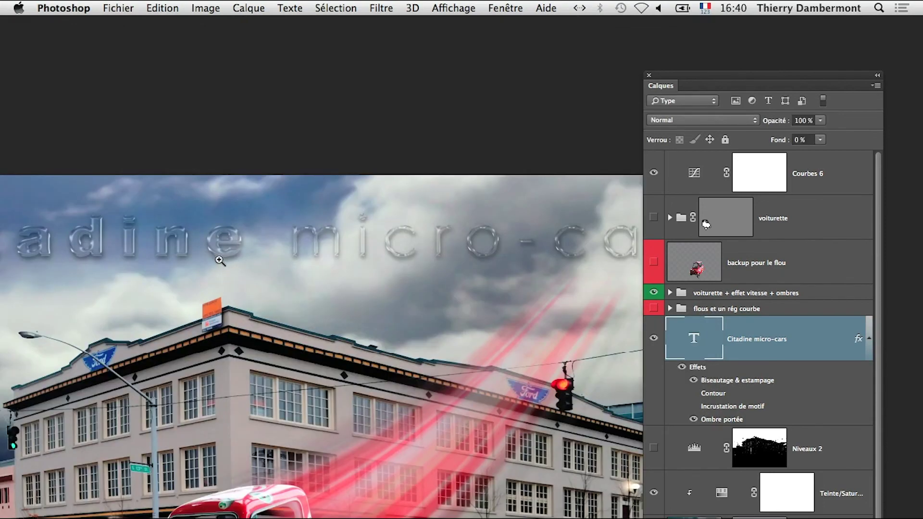
{"action": "scroll", "coordinate": [220, 258], "scroll_direction": "up", "scroll_amount": 1}
{"action": "left_click_drag", "start_coordinate": [177, 274], "coordinate": [293, 323]}
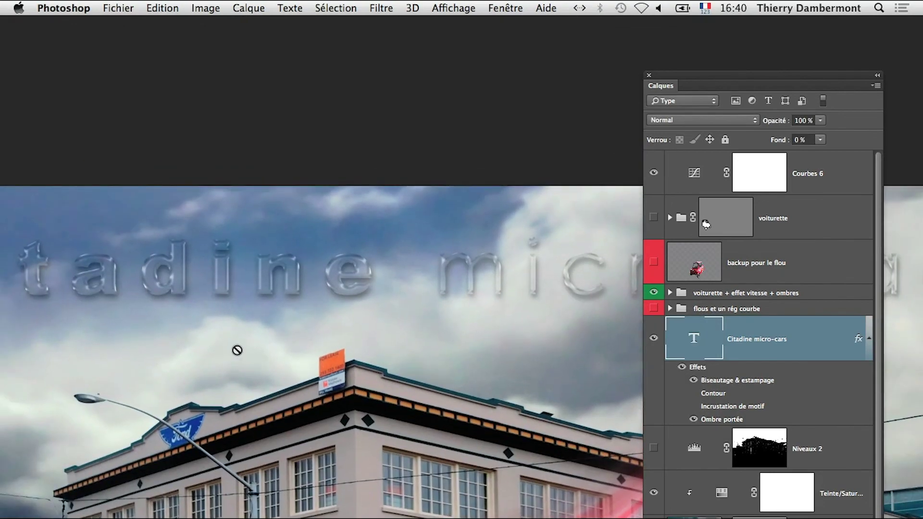
{"action": "left_click", "coordinate": [127, 7]}
{"action": "left_click", "coordinate": [137, 150]}
- Hide the panels and view the finished composite fitted to the display in full-screen mode on black
{"action": "key", "text": "Tab"}
{"action": "key", "text": "Tab"}
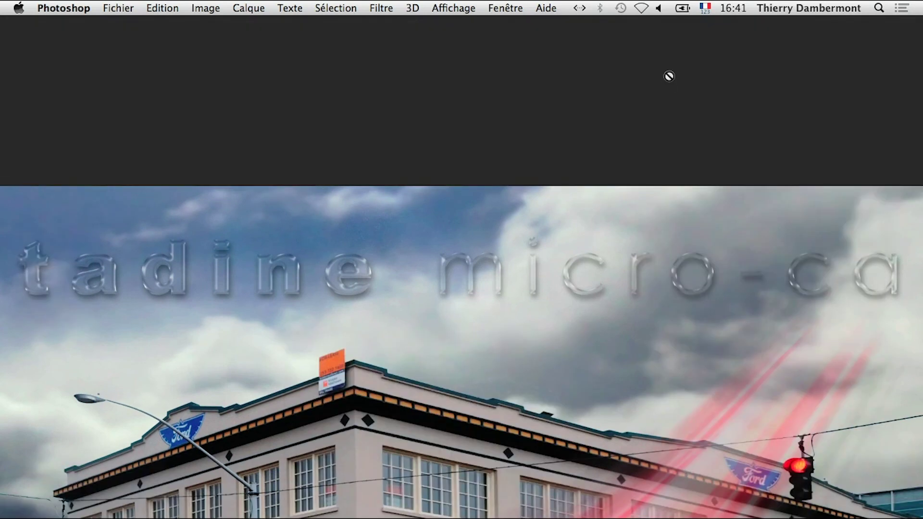
{"action": "key", "text": "super+0"}
{"action": "mouse_move", "coordinate": [920, 511]}
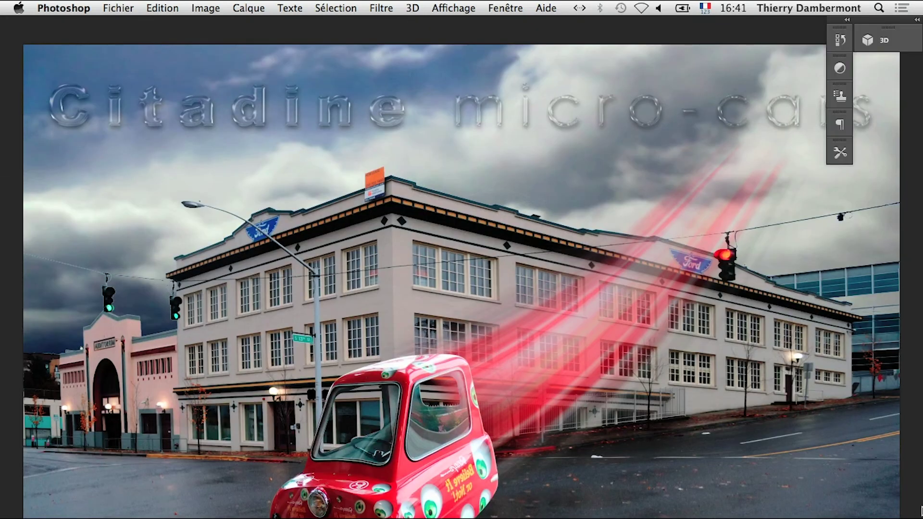
{"action": "key", "text": "f"}
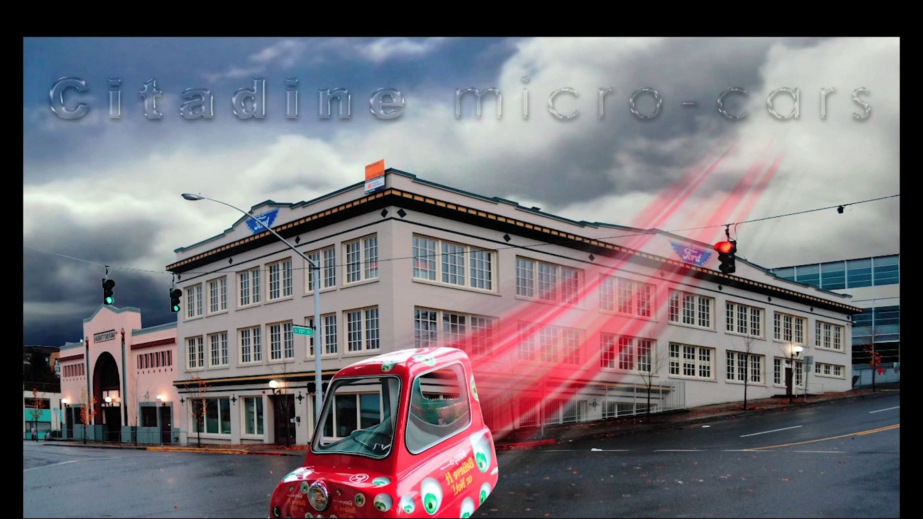